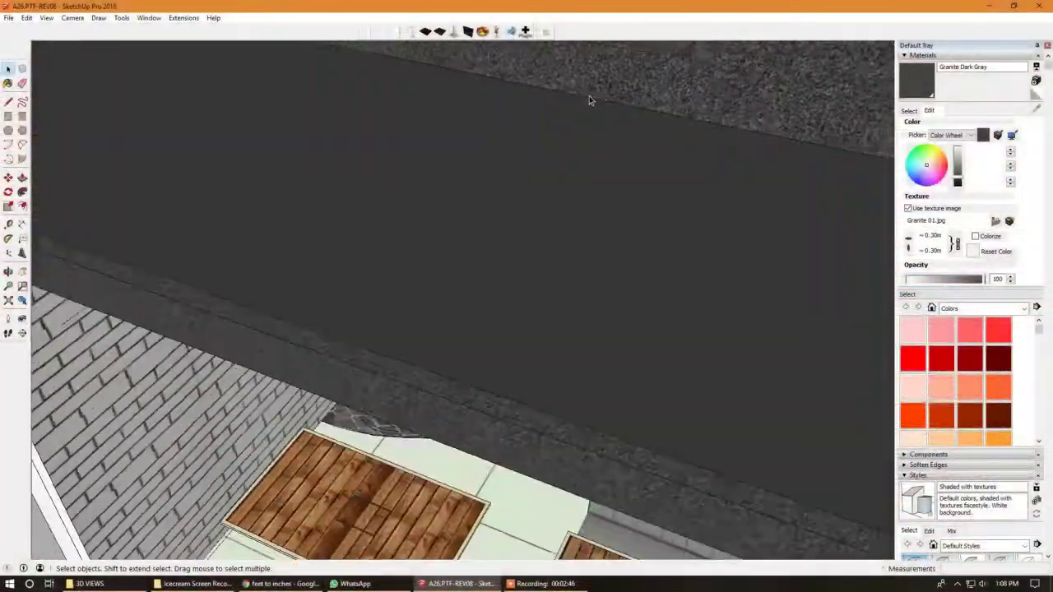
# - Orbit to the tables by the brick wall and open the wooden shelf group for editing
pyautogui.moveTo(589, 96); pyautogui.dragTo(428, 224, button='middle')
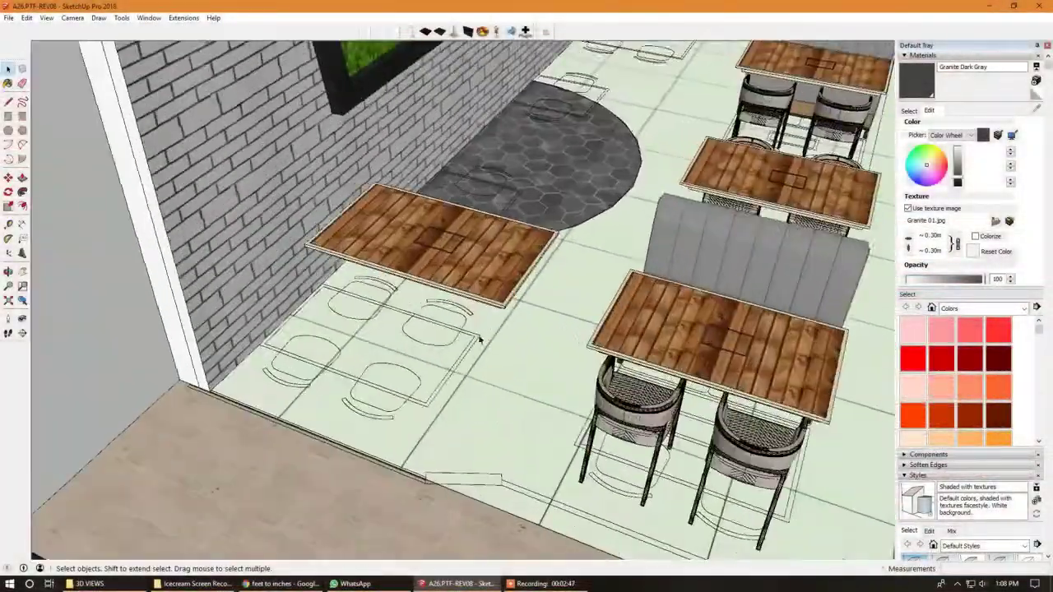
pyautogui.scroll(3, 471, 323)
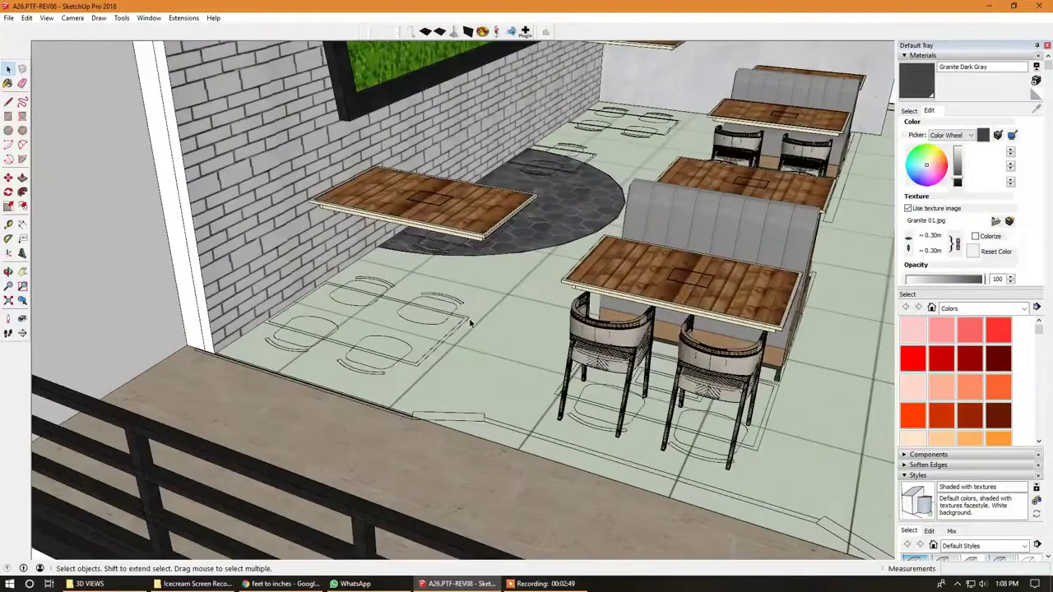
pyautogui.moveTo(468, 323)
pyautogui.mouseDown(button='middle')
pyautogui.moveTo(478, 291)
pyautogui.moveTo(433, 281)
pyautogui.moveTo(465, 293)
pyautogui.moveTo(444, 271)
pyautogui.mouseUp(button='middle')
pyautogui.scroll(-5, 460, 302)
pyautogui.scroll(4, 461, 296)
pyautogui.doubleClick(465, 293)
# - Start moving the shelf from its corner with the Move tool
pyautogui.scroll(-3, 466, 293)
pyautogui.scroll(4, 444, 272)
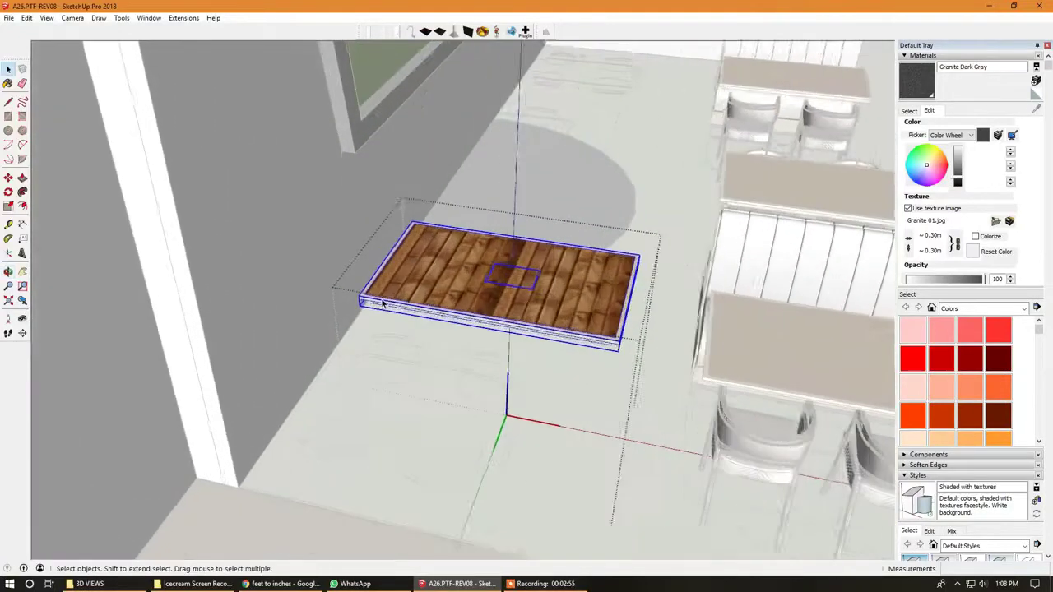
pyautogui.press('m')
pyautogui.click(355, 302)
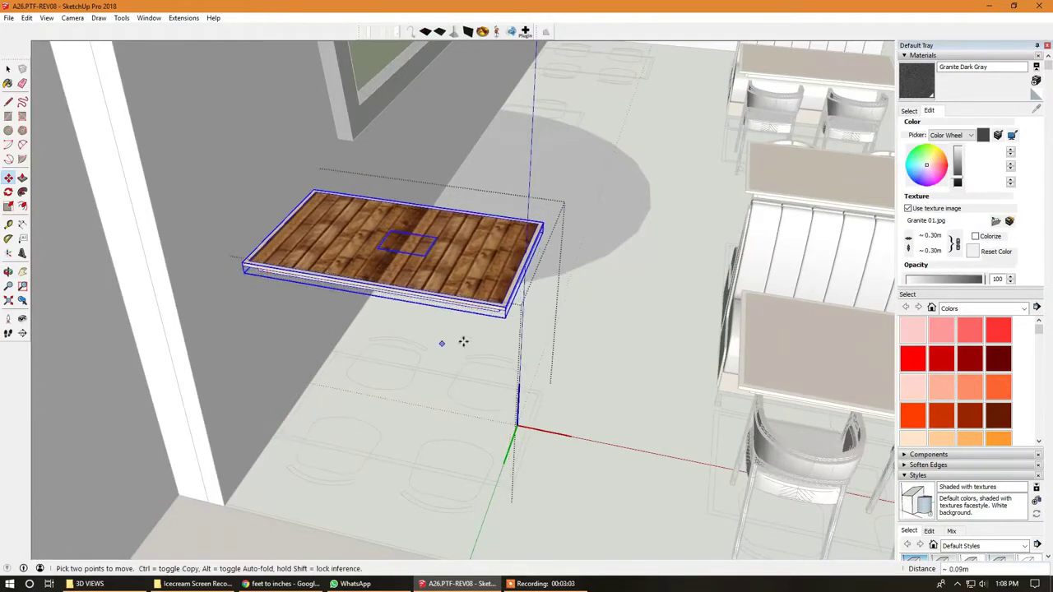
# - Tilt the view toward the hex-tiled floor and select the small wooden shelf
pyautogui.moveTo(463, 340); pyautogui.dragTo(472, 428, button='middle')
pyautogui.press('space')
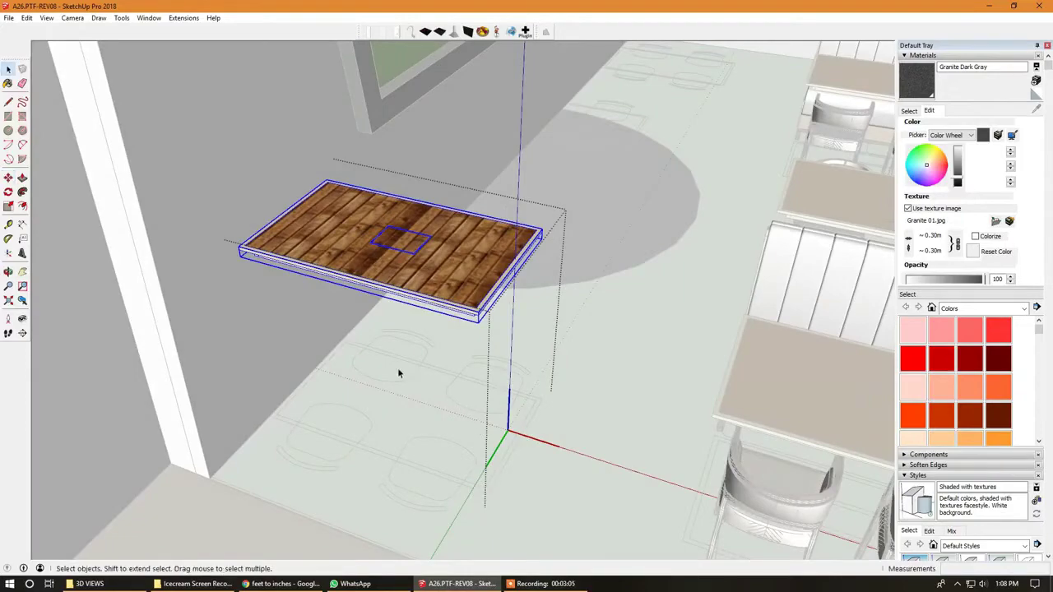
pyautogui.scroll(-5, 397, 373)
pyautogui.scroll(5, 571, 300)
pyautogui.moveTo(571, 300); pyautogui.dragTo(618, 123, button='middle')
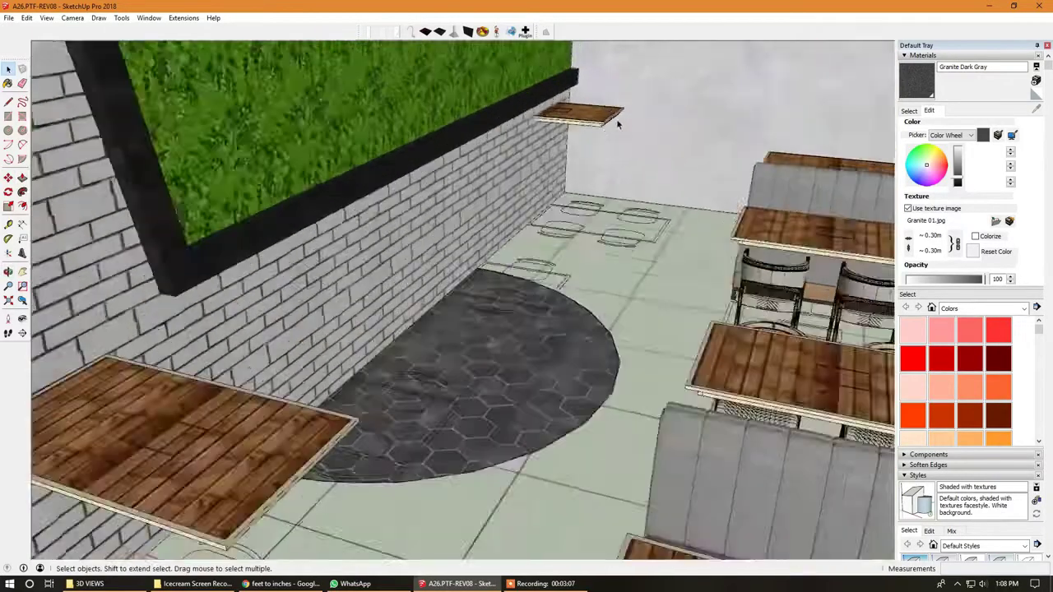
pyautogui.scroll(3, 618, 124)
pyautogui.click(593, 132)
pyautogui.scroll(2, 576, 148)
# - Move the shelf from its corner to its new spot against the wall
pyautogui.press('m')
pyautogui.click(574, 147)
pyautogui.moveTo(576, 148); pyautogui.dragTo(658, 206, button='middle')
pyautogui.scroll(-3, 659, 207)
pyautogui.scroll(3, 623, 200)
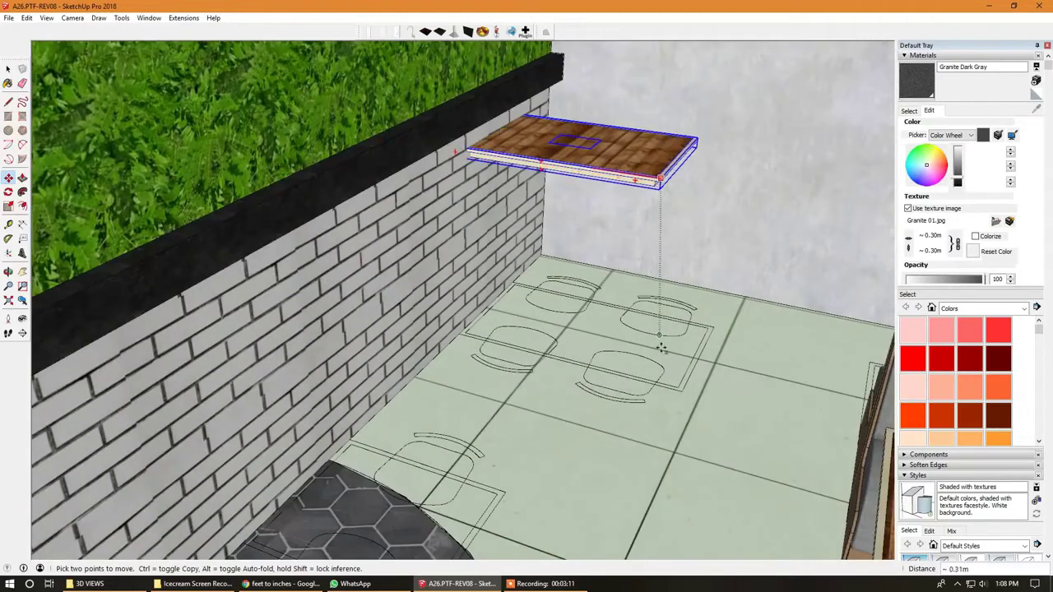
pyautogui.click(682, 390)
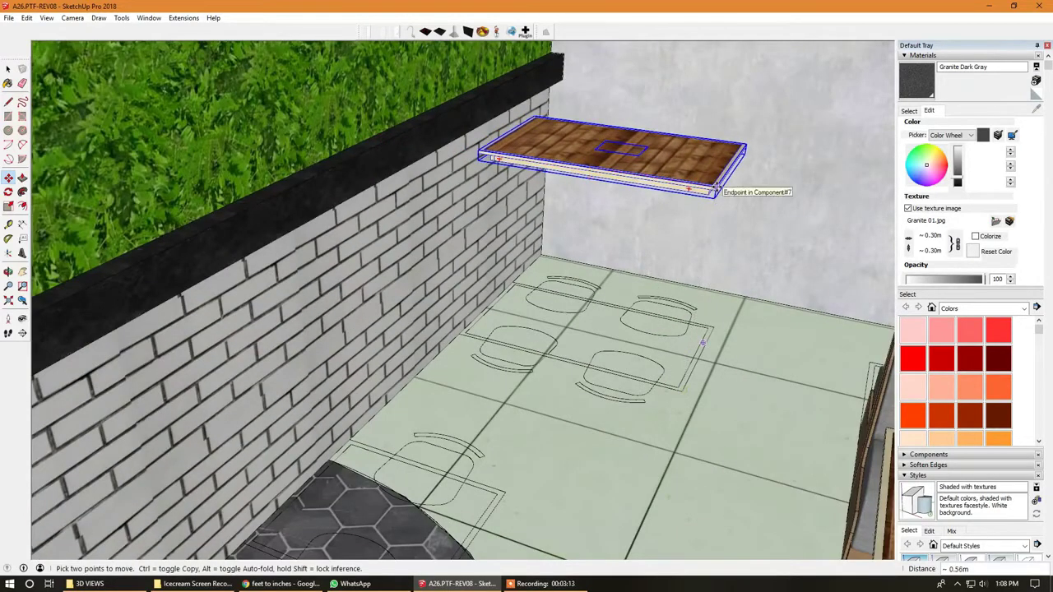
# - Start a second move of the shelf, check its wall alignment, and return to Select
pyautogui.click(716, 191)
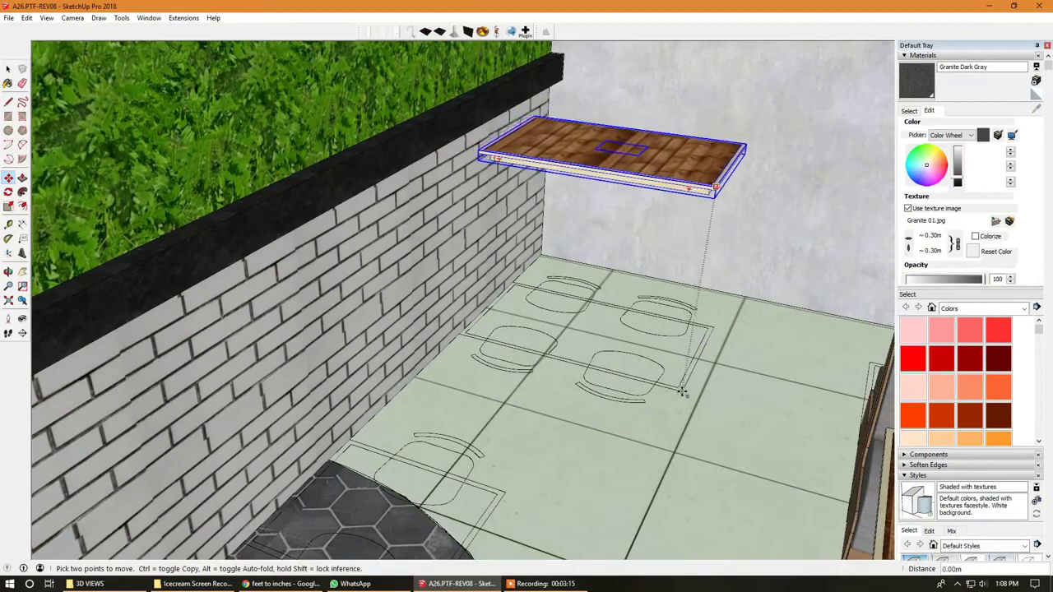
pyautogui.moveTo(707, 235)
pyautogui.mouseDown(button='middle')
pyautogui.moveTo(677, 237)
pyautogui.moveTo(677, 266)
pyautogui.moveTo(781, 235)
pyautogui.moveTo(729, 235)
pyautogui.moveTo(625, 206)
pyautogui.mouseUp(button='middle')
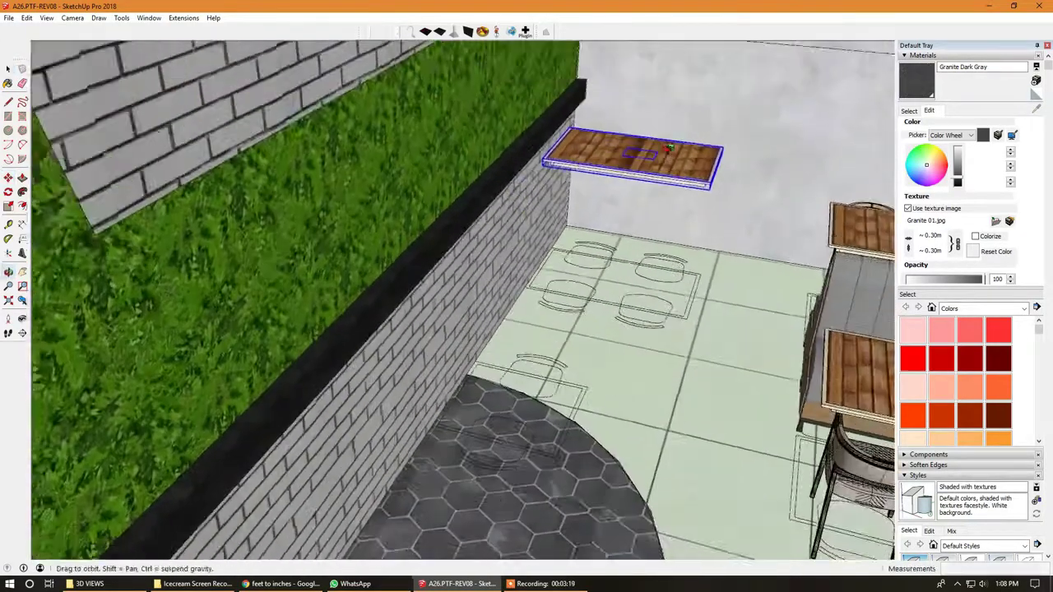
pyautogui.press('space')
pyautogui.scroll(-5, 568, 214)
# - Orbit and zoom to a low view beneath the wall shelf
pyautogui.scroll(3, 576, 210)
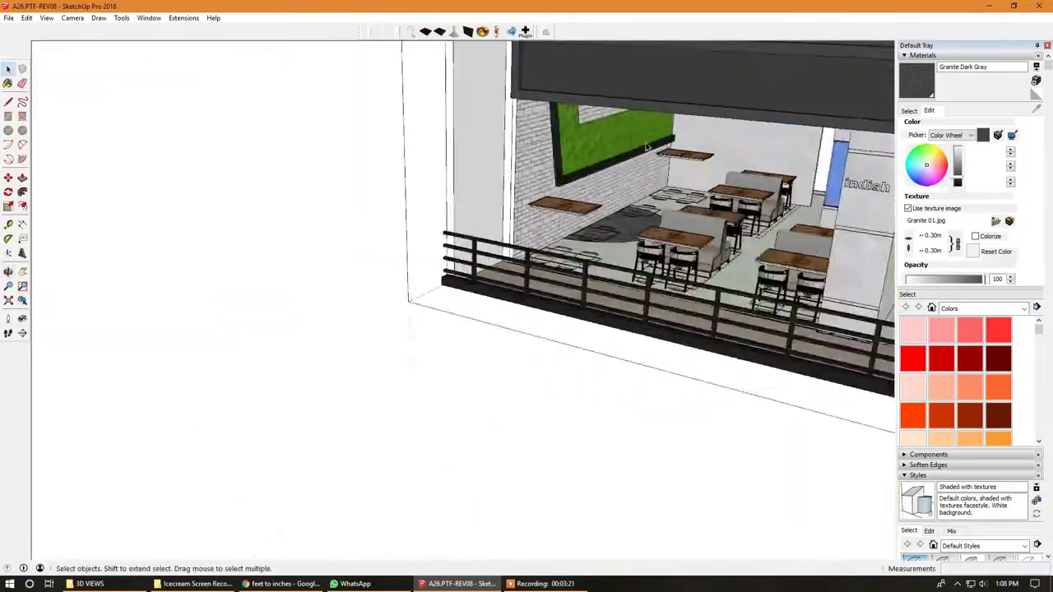
pyautogui.scroll(3, 626, 181)
pyautogui.scroll(2, 681, 148)
pyautogui.scroll(-1, 681, 146)
pyautogui.scroll(-3, 682, 146)
pyautogui.scroll(5, 482, 236)
pyautogui.moveTo(482, 235)
pyautogui.mouseDown(button='middle')
pyautogui.moveTo(444, 88)
pyautogui.moveTo(505, 188)
pyautogui.moveTo(520, 176)
pyautogui.moveTo(559, 309)
pyautogui.mouseUp(button='middle')
pyautogui.scroll(-3, 506, 187)
pyautogui.scroll(-2, 520, 176)
pyautogui.scroll(3, 548, 264)
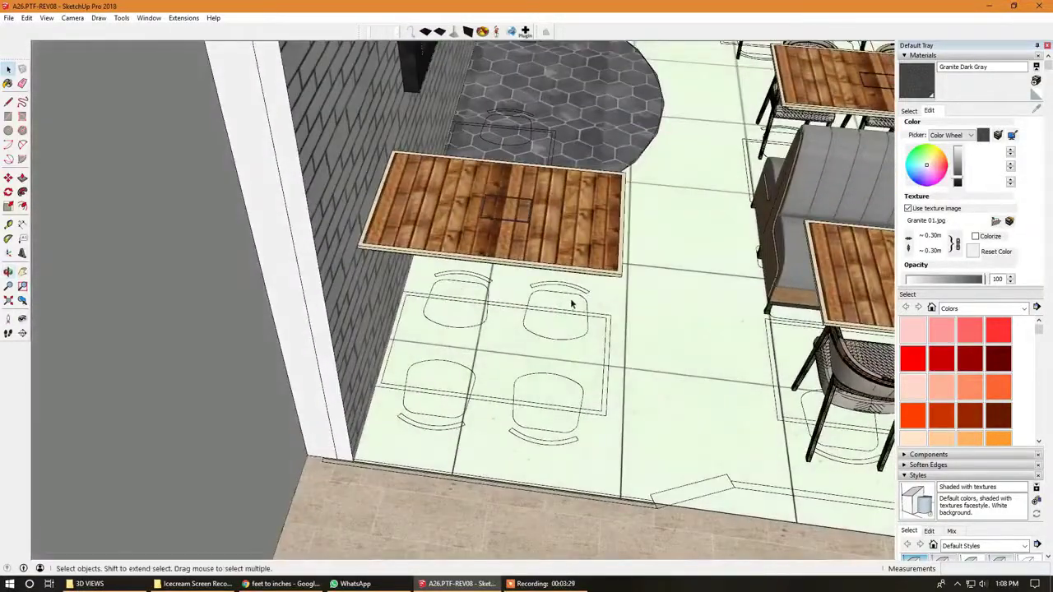
pyautogui.scroll(-3, 496, 246)
pyautogui.scroll(-2, 496, 245)
# - Orbit around the seating to a high view, then down toward the row of booth tables
pyautogui.moveTo(496, 245)
pyautogui.mouseDown(button='middle')
pyautogui.moveTo(735, 174)
pyautogui.moveTo(549, 189)
pyautogui.moveTo(494, 214)
pyautogui.moveTo(428, 197)
pyautogui.moveTo(461, 173)
pyautogui.moveTo(583, 132)
pyautogui.moveTo(1047, 122)
pyautogui.mouseUp(button='middle')
pyautogui.scroll(3, 735, 174)
pyautogui.scroll(-2, 735, 174)
pyautogui.scroll(4, 682, 170)
pyautogui.scroll(-2, 428, 197)
pyautogui.scroll(2, 374, 182)
pyautogui.scroll(4, 535, 156)
pyautogui.scroll(-5, 464, 294)
pyautogui.scroll(-3, 464, 294)
pyautogui.scroll(2, 464, 294)
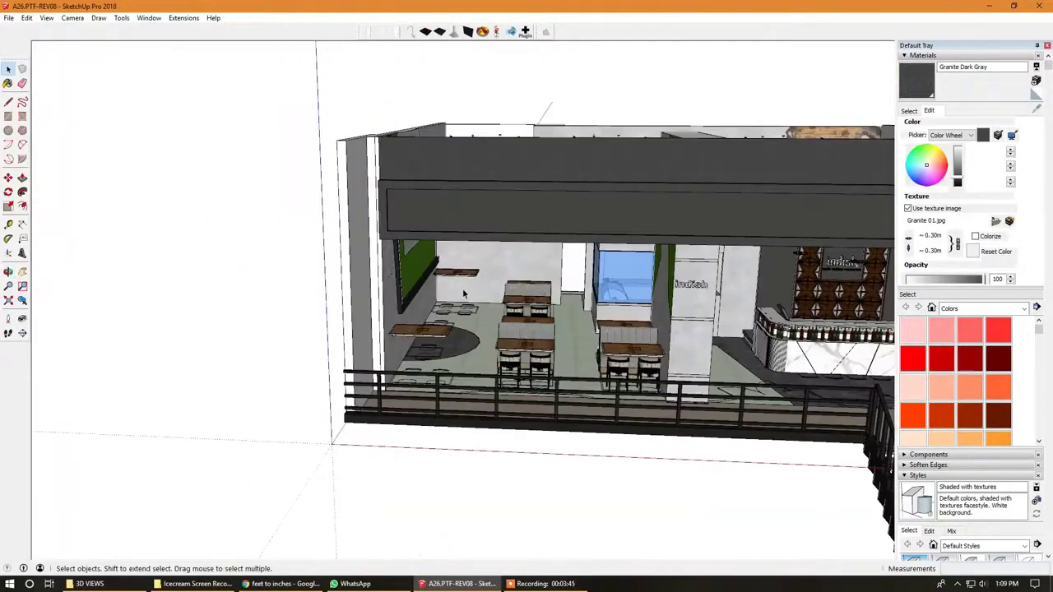
pyautogui.scroll(-5, 466, 295)
pyautogui.moveTo(466, 295); pyautogui.dragTo(341, 442, button='middle')
pyautogui.scroll(4, 341, 442)
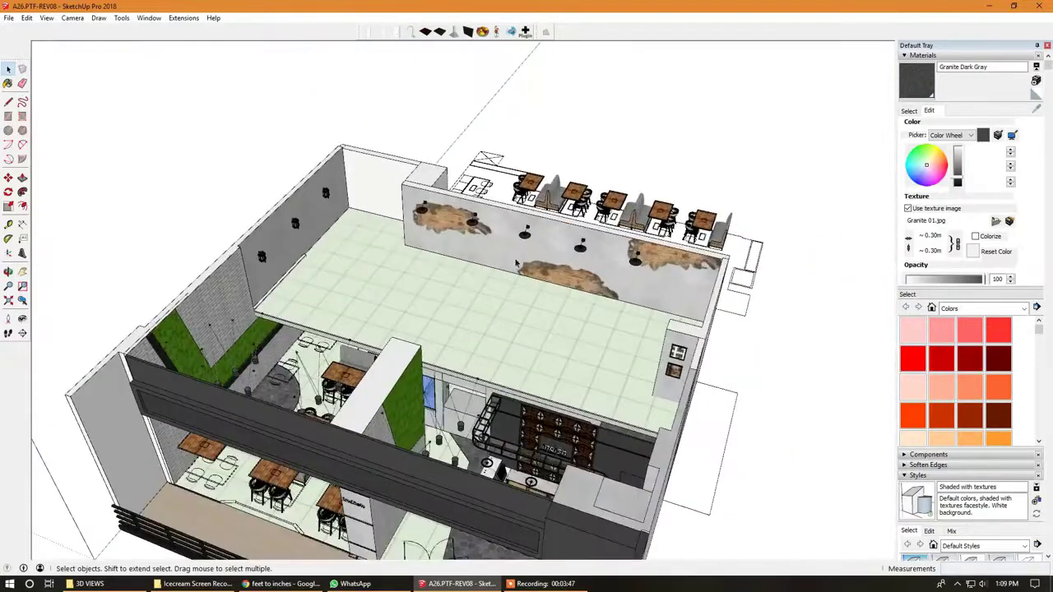
pyautogui.scroll(-3, 394, 313)
pyautogui.moveTo(394, 309); pyautogui.dragTo(400, 211, button='middle')
pyautogui.scroll(5, 526, 288)
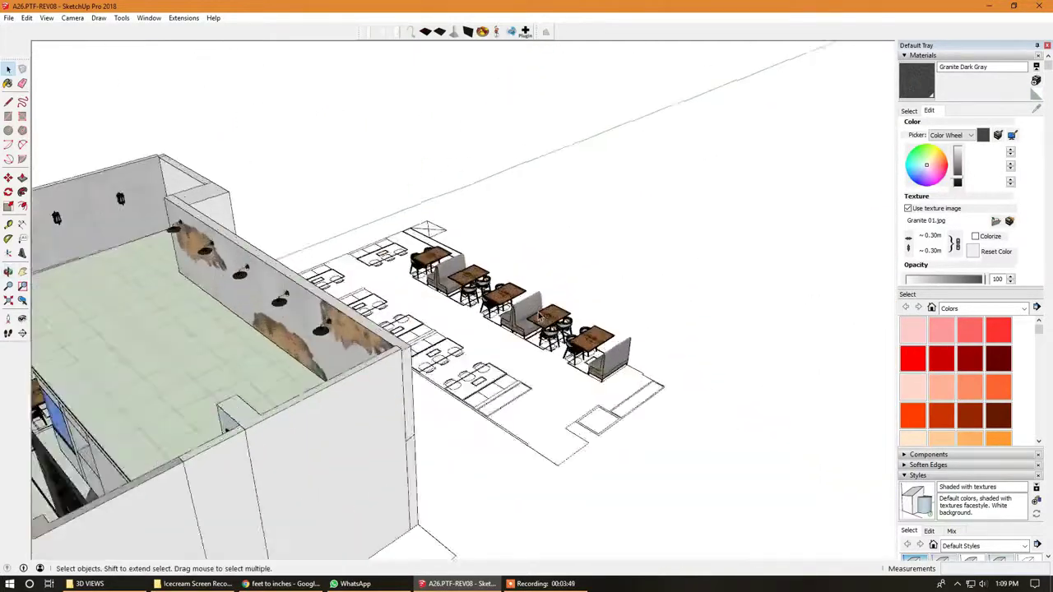
pyautogui.scroll(3, 556, 319)
# - Open the cafe group and select four booth table sets with their chairs
pyautogui.click(556, 320)
pyautogui.doubleClick(666, 418)
pyautogui.click(633, 380)
pyautogui.keyDown('shift'); pyautogui.click(532, 329); pyautogui.keyUp('shift')
pyautogui.keyDown('shift'); pyautogui.click(376, 245); pyautogui.keyUp('shift')
pyautogui.keyDown('shift'); pyautogui.click(320, 209); pyautogui.keyUp('shift')
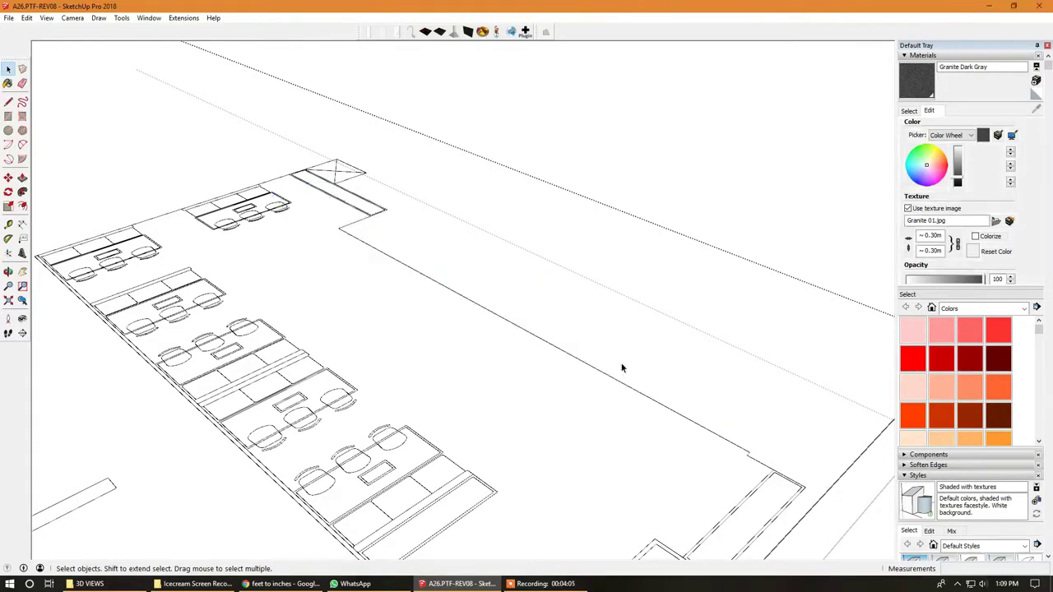
# - Orbit and zoom back to the 3D building view
pyautogui.moveTo(647, 368); pyautogui.dragTo(677, 386, button='middle')
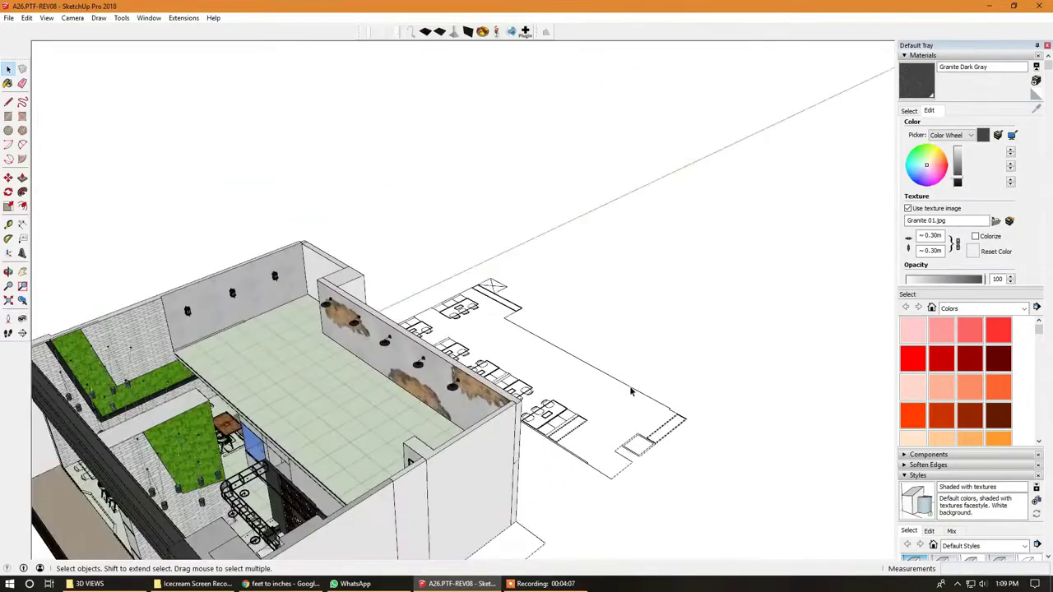
pyautogui.scroll(3, 457, 386)
pyautogui.scroll(2, 470, 380)
pyautogui.scroll(2, 471, 379)
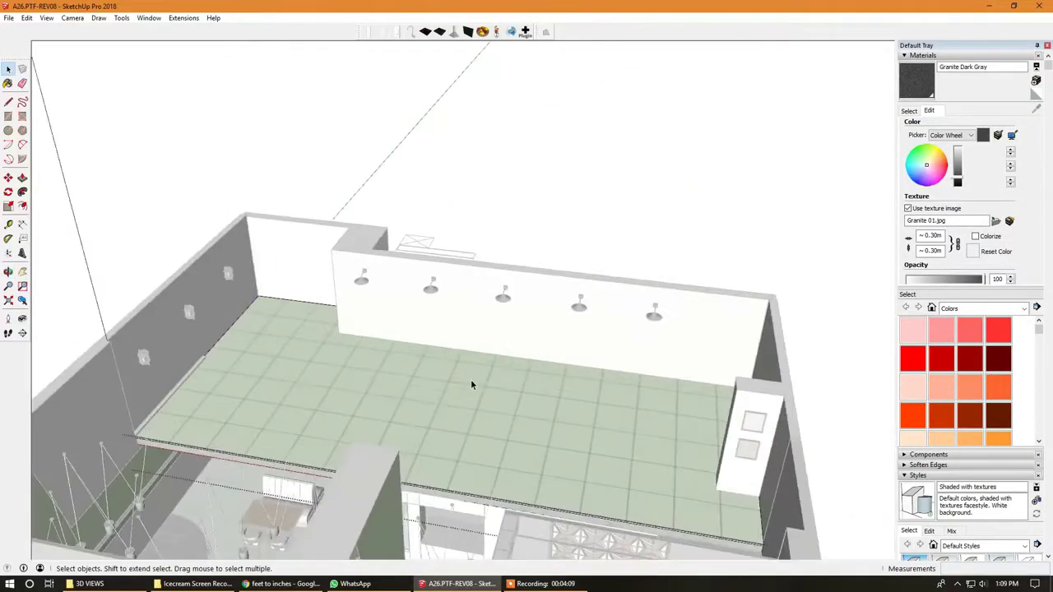
pyautogui.scroll(2, 471, 379)
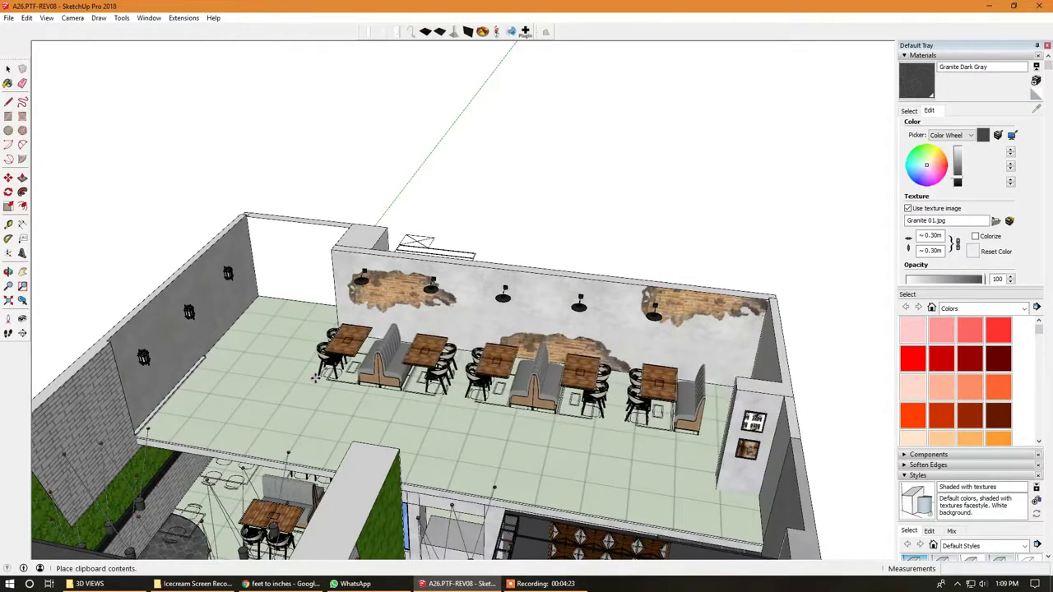
# - Place the copied booth sets along the upper back wall and drop one booth from the selection
pyautogui.moveTo(428, 395); pyautogui.dragTo(380, 390, button='middle')
pyautogui.scroll(3, 380, 390)
pyautogui.scroll(2, 412, 432)
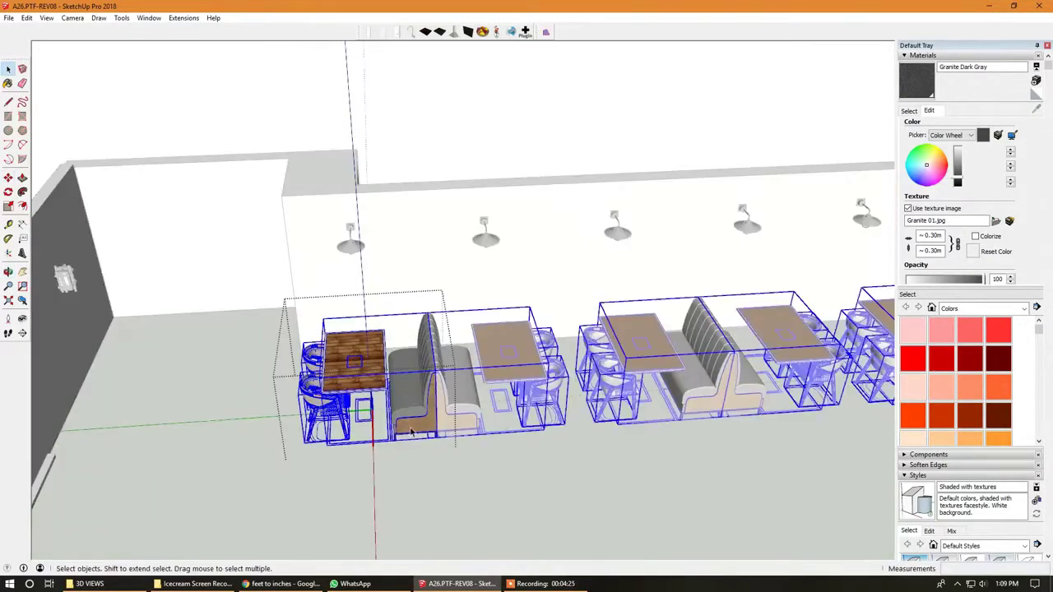
pyautogui.keyDown('shift'); pyautogui.click(418, 424); pyautogui.keyUp('shift')
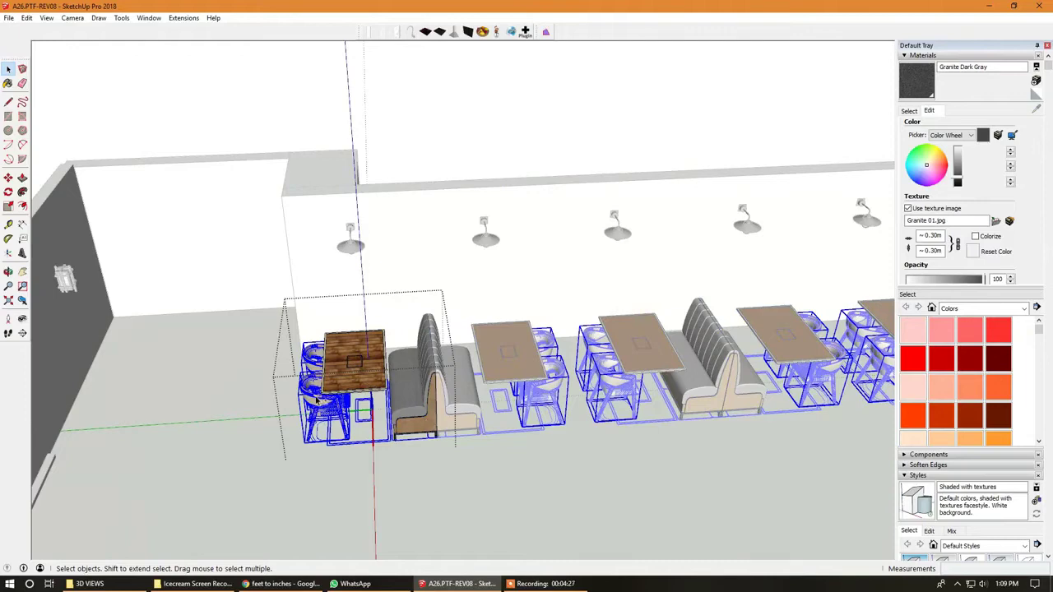
pyautogui.scroll(-3, 418, 423)
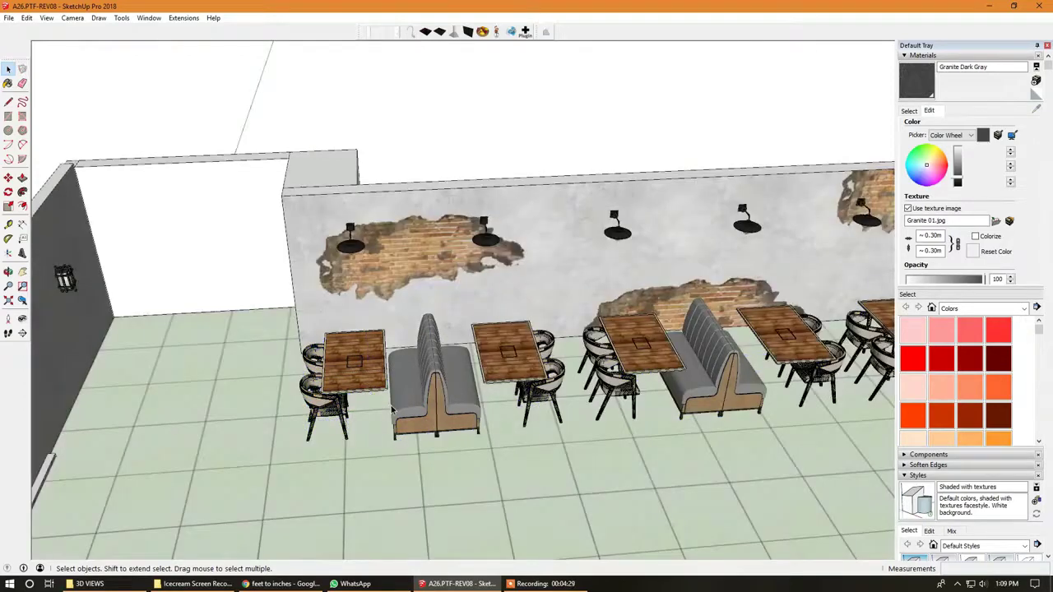
pyautogui.moveTo(417, 424); pyautogui.dragTo(591, 429, button='middle')
# - Select three pasted booth sets and activate Move
pyautogui.click(554, 414)
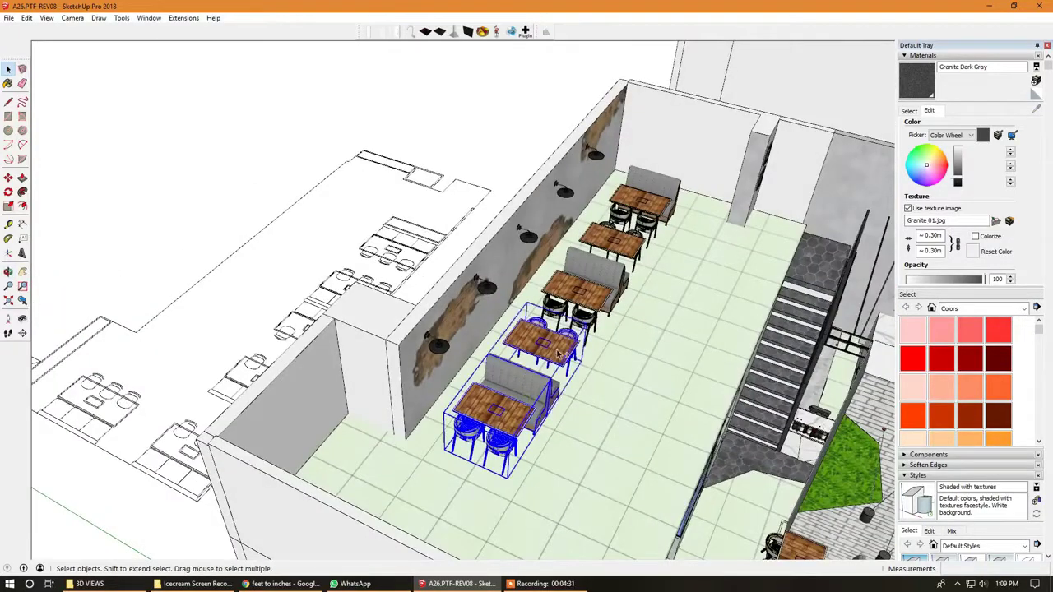
pyautogui.keyDown('shift'); pyautogui.click(580, 284); pyautogui.keyUp('shift')
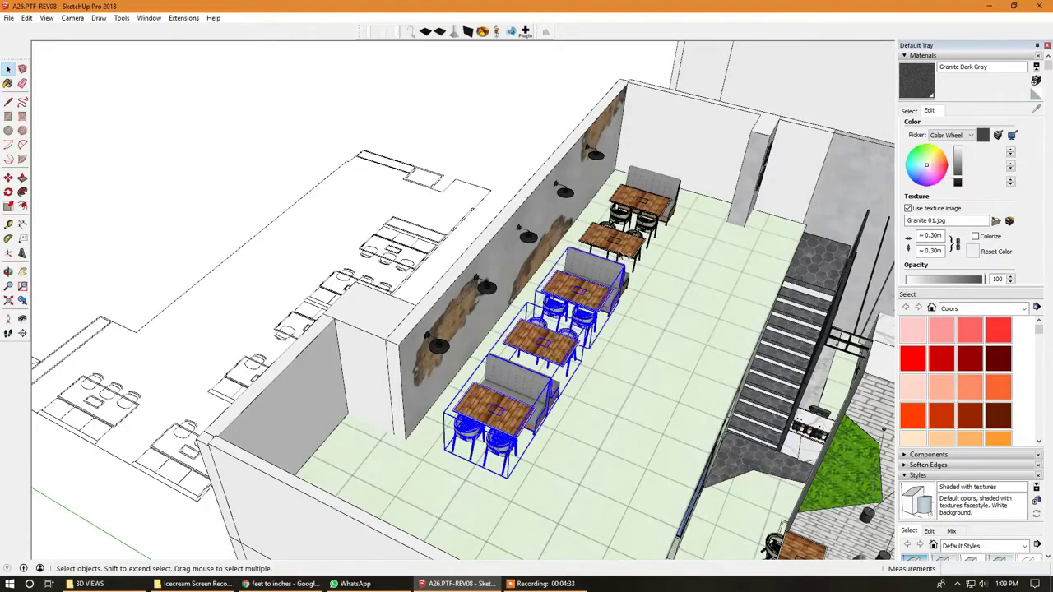
pyautogui.keyDown('shift'); pyautogui.click(642, 227); pyautogui.keyUp('shift')
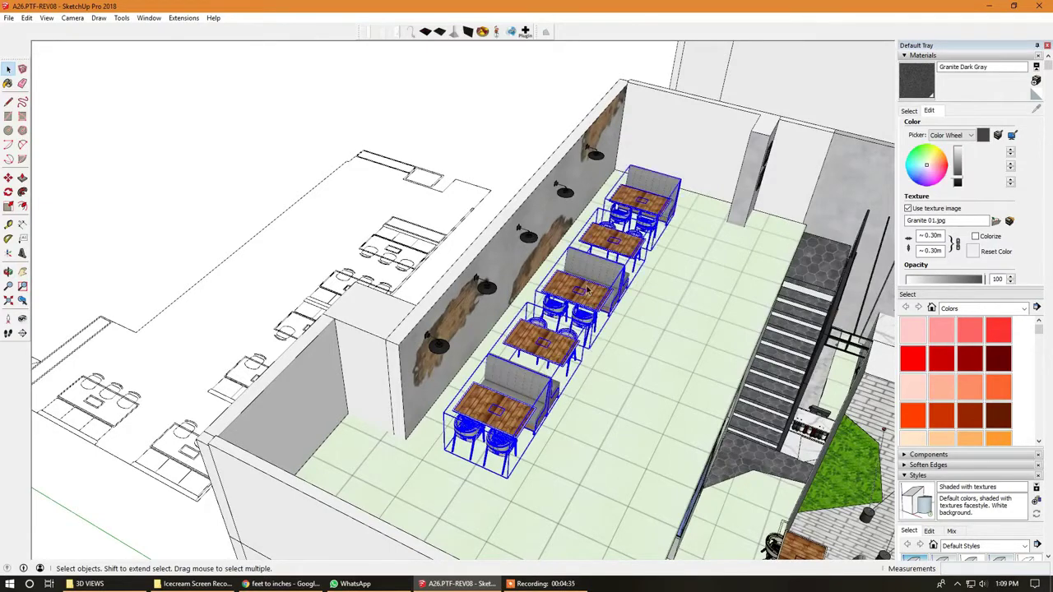
pyautogui.press('m')
pyautogui.scroll(-1, 439, 499)
pyautogui.scroll(4, 552, 419)
pyautogui.scroll(2, 566, 413)
# - Pick a start point on the booths to shift them toward the back wall
pyautogui.click(566, 413)
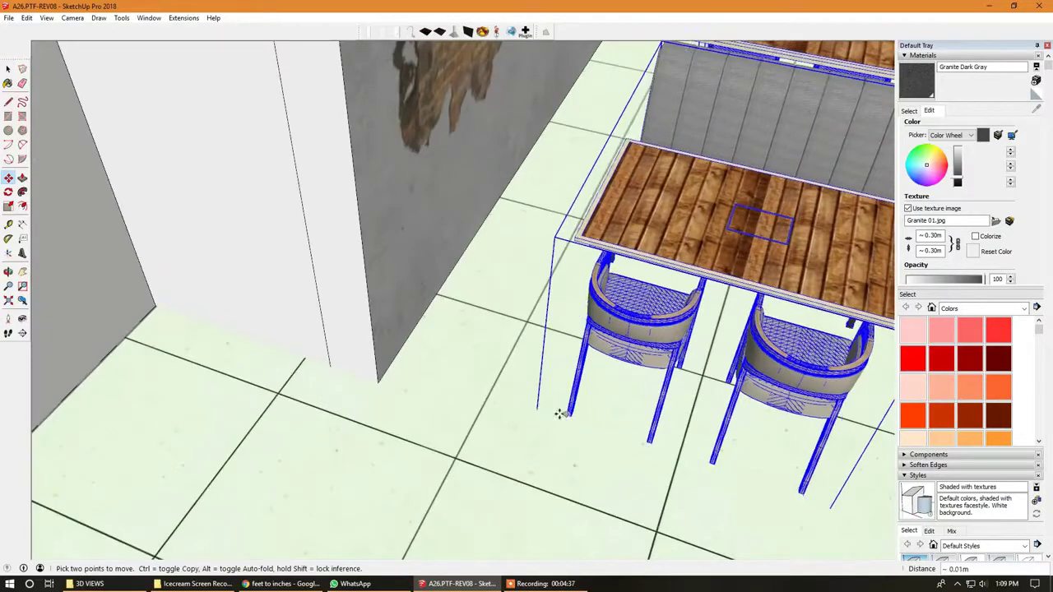
pyautogui.press('Escape')
pyautogui.click(576, 236)
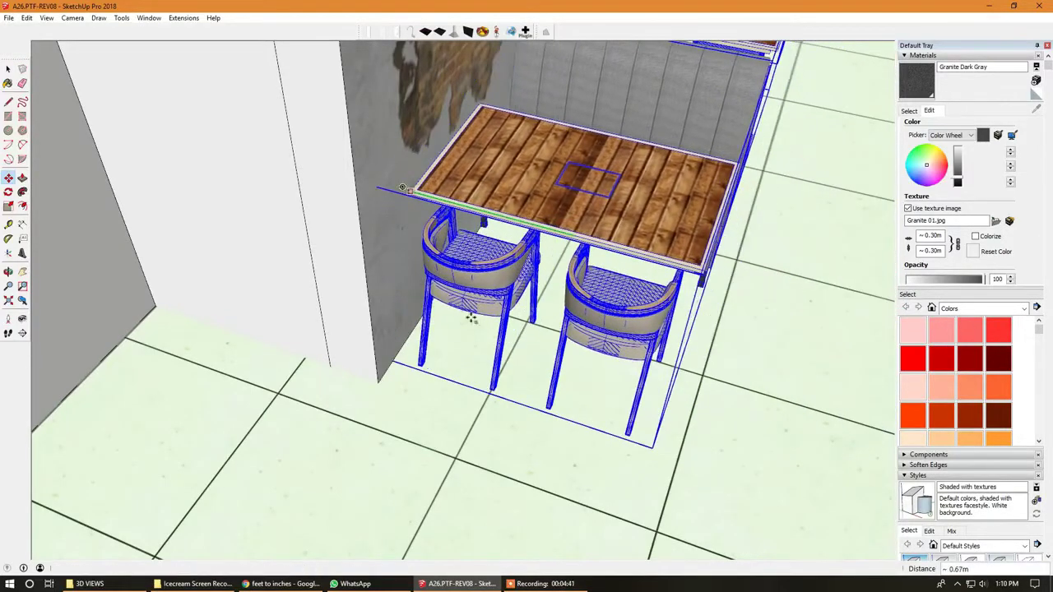
pyautogui.scroll(-3, 403, 188)
pyautogui.scroll(-3, 407, 330)
pyautogui.scroll(-2, 416, 492)
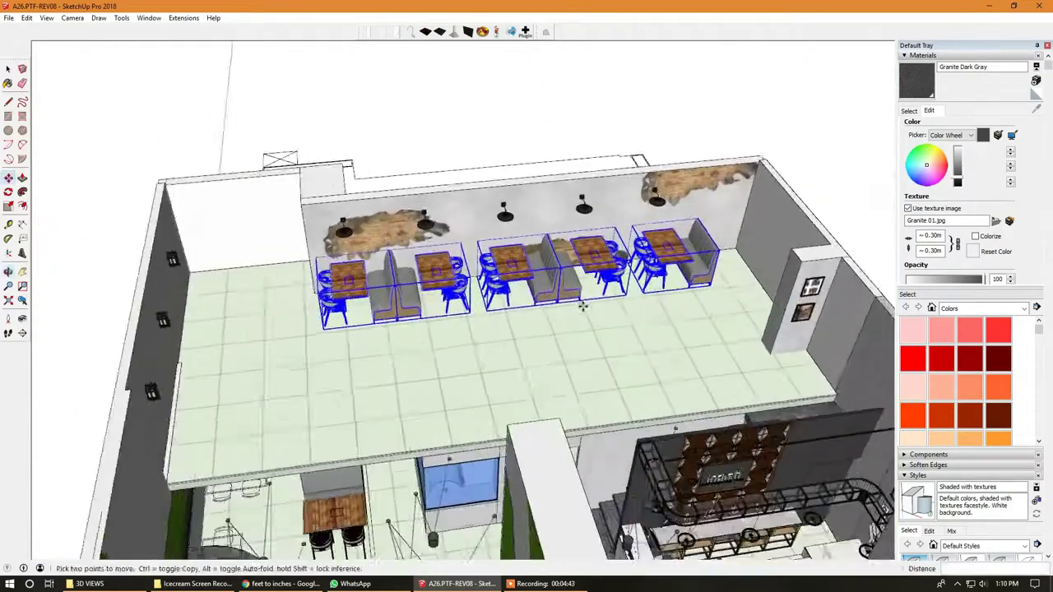
# - Orbit to a steep top-down view to check the booth row
pyautogui.moveTo(415, 492); pyautogui.dragTo(609, 357, button='middle')
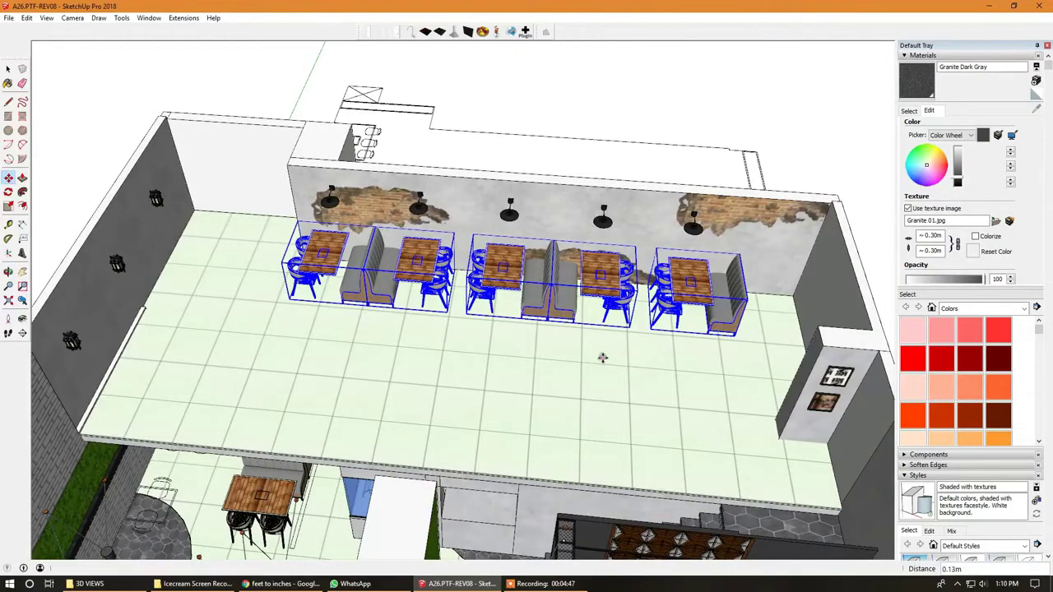
pyautogui.scroll(-3, 603, 357)
pyautogui.moveTo(602, 358)
pyautogui.mouseDown(button='middle')
pyautogui.moveTo(510, 354)
pyautogui.moveTo(377, 265)
pyautogui.moveTo(308, 326)
pyautogui.moveTo(477, 369)
pyautogui.mouseUp(button='middle')
pyautogui.scroll(3, 510, 355)
pyautogui.scroll(-2, 445, 313)
pyautogui.scroll(3, 307, 326)
pyautogui.scroll(-3, 308, 327)
pyautogui.scroll(4, 439, 325)
pyautogui.scroll(-3, 438, 325)
pyautogui.scroll(4, 401, 200)
# - Open the upper-floor group and drill into the café booth table sets
pyautogui.doubleClick(401, 200)
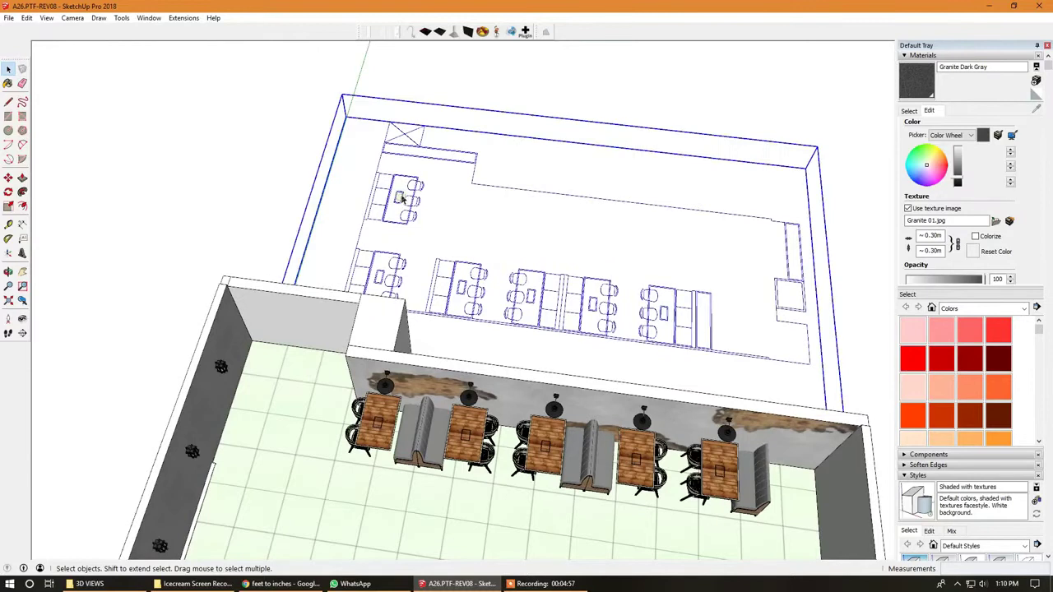
pyautogui.doubleClick(421, 412)
pyautogui.doubleClick(416, 411)
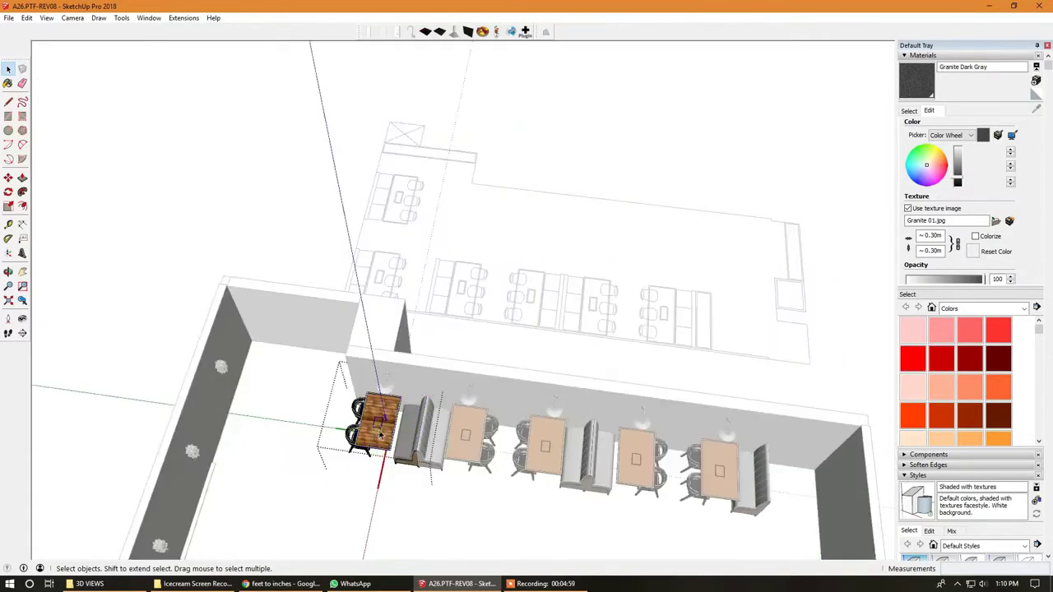
pyautogui.moveTo(412, 411); pyautogui.dragTo(400, 409, button='middle')
pyautogui.scroll(5, 403, 410)
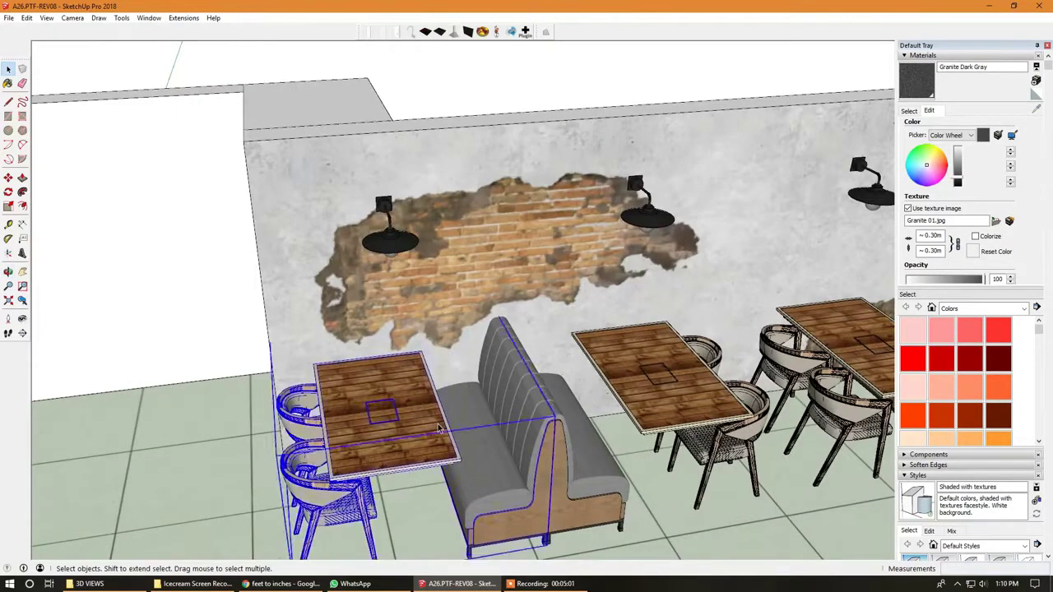
pyautogui.scroll(2, 415, 410)
pyautogui.scroll(2, 426, 411)
pyautogui.doubleClick(428, 408)
# - Explode the selected booth table set and add its chairs to the selection
pyautogui.click(515, 431)
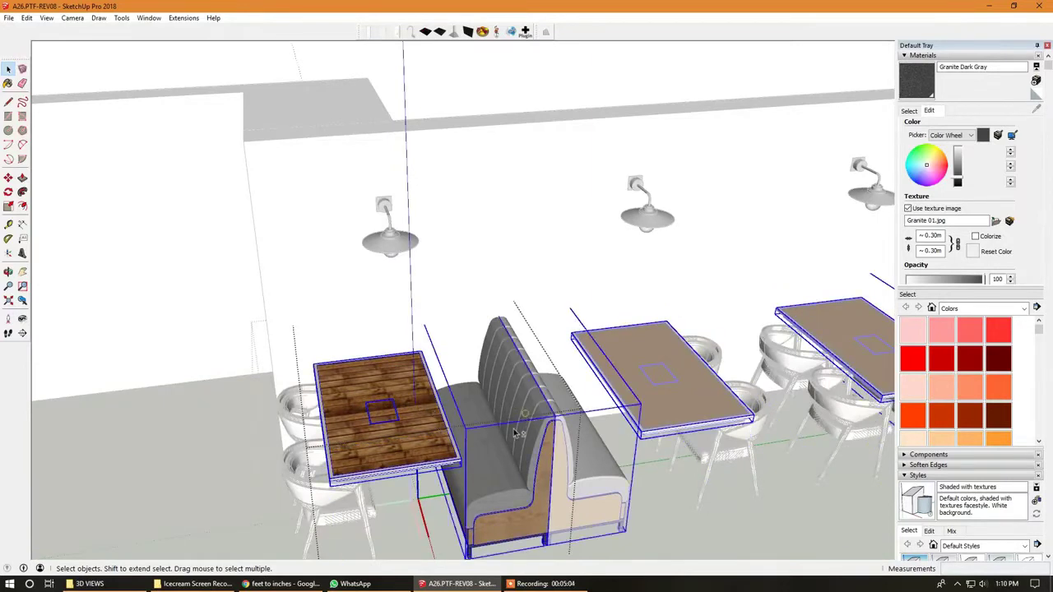
pyautogui.click(443, 431)
pyautogui.click(445, 439)
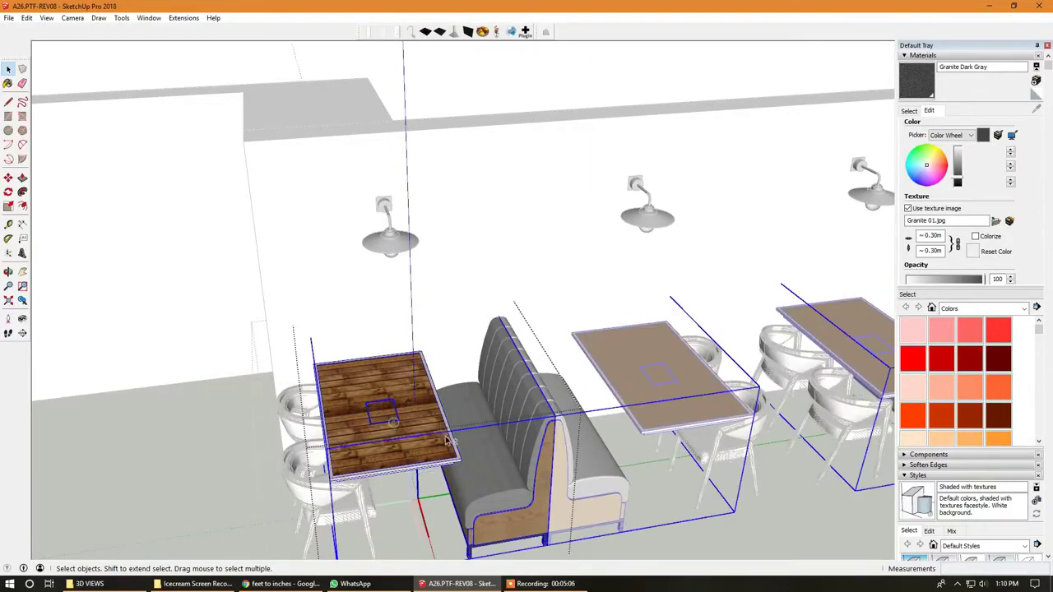
pyautogui.rightClick(389, 428)
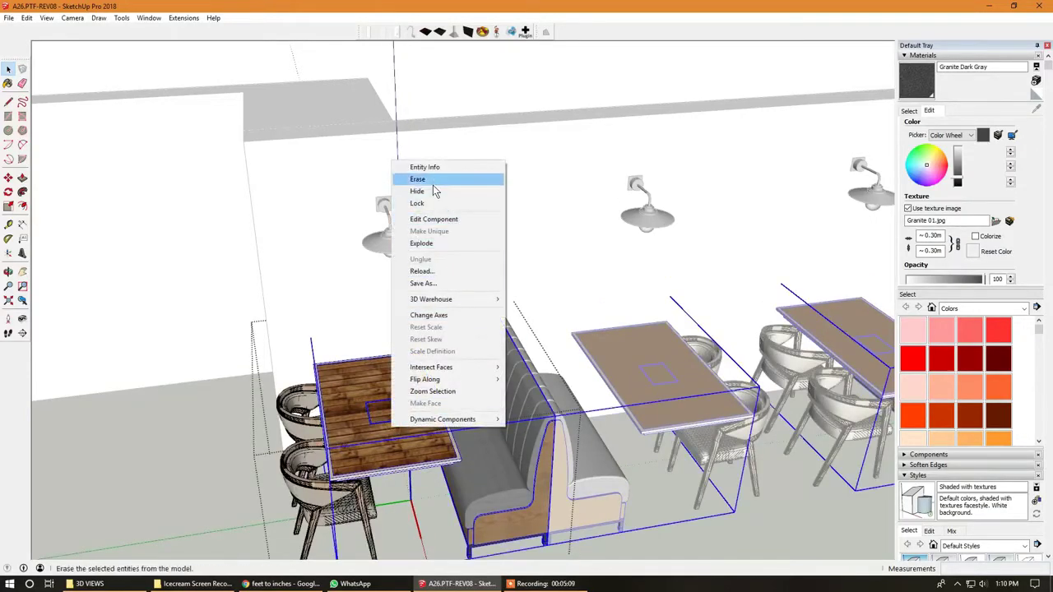
pyautogui.click(436, 243)
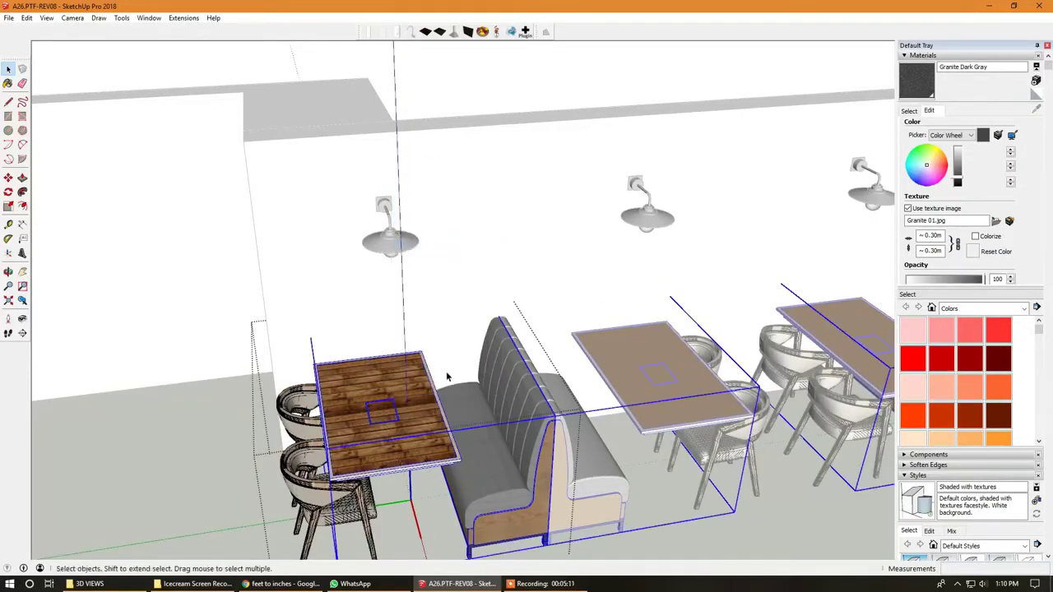
pyautogui.scroll(-5, 447, 376)
pyautogui.scroll(6, 463, 372)
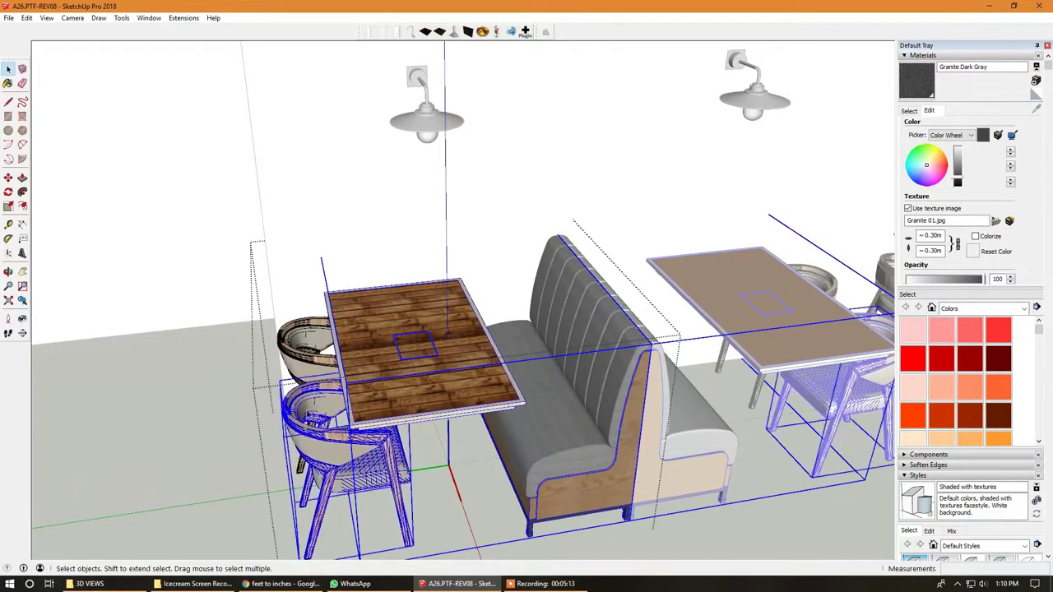
pyautogui.keyDown('shift'); pyautogui.click(313, 430); pyautogui.keyUp('shift')
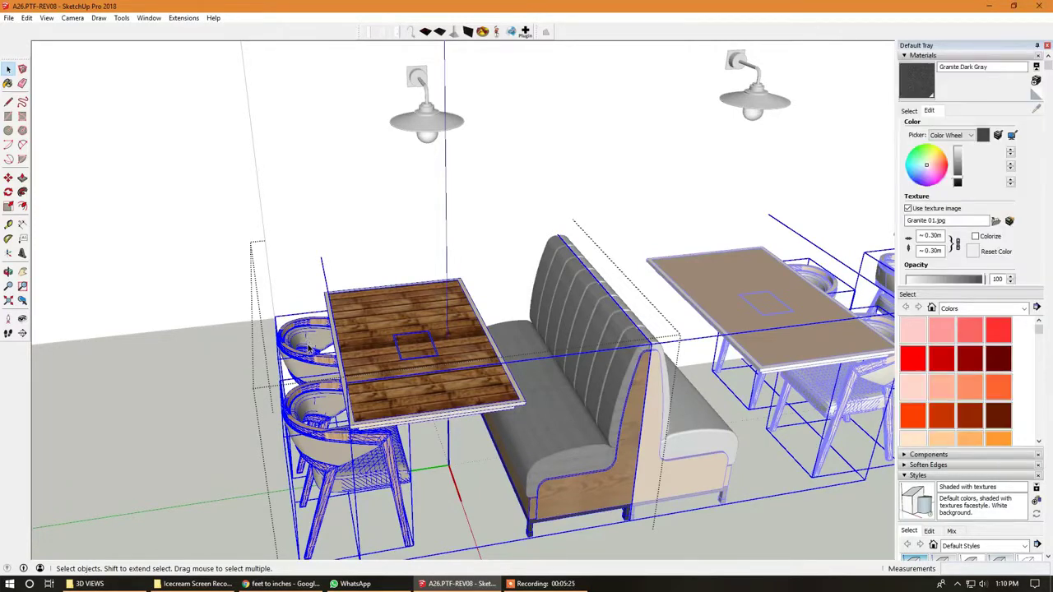
# - Orbit out to the office floor plan and select the top-left desk
pyautogui.scroll(-5, 483, 337)
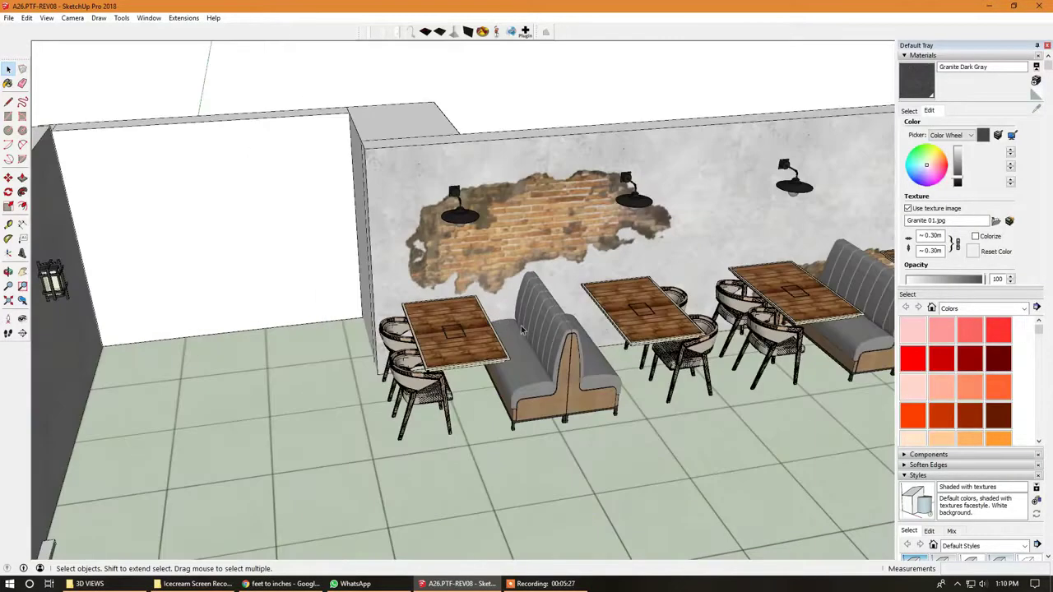
pyautogui.moveTo(521, 325); pyautogui.dragTo(477, 193, button='middle')
pyautogui.scroll(2, 477, 194)
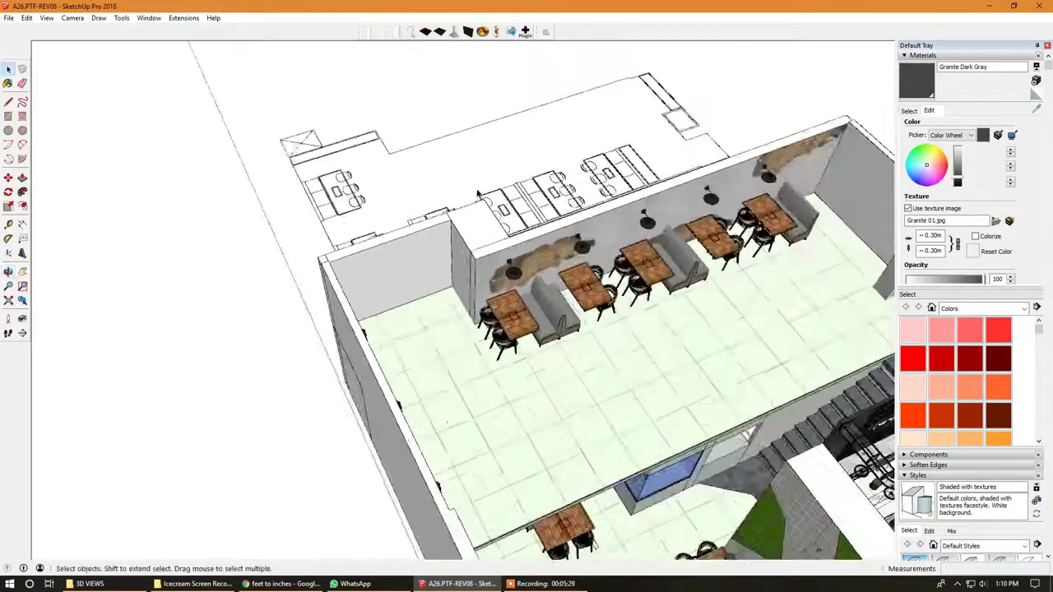
pyautogui.scroll(3, 386, 185)
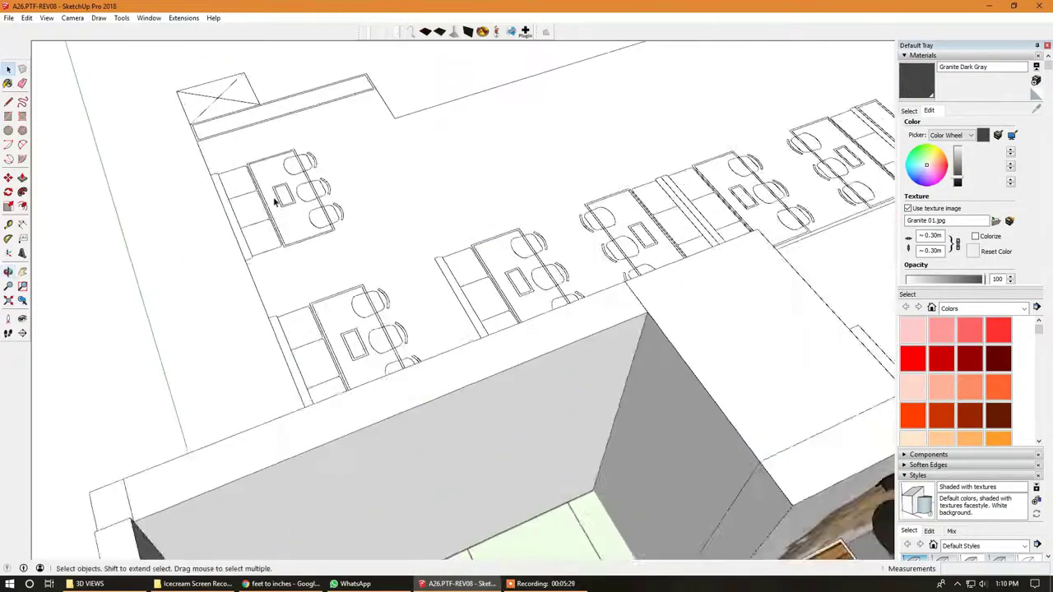
pyautogui.scroll(2, 329, 193)
pyautogui.click(279, 199)
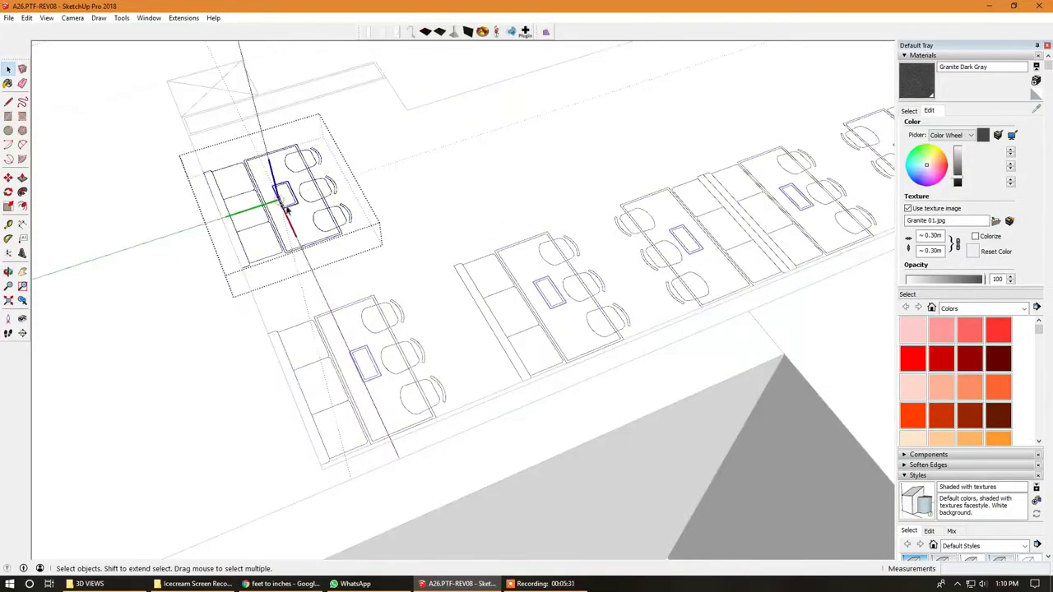
# - Orbit around the desk, clear the selection, and zoom out over both buildings and the office plan
pyautogui.moveTo(287, 211); pyautogui.dragTo(548, 235, button='middle')
pyautogui.scroll(5, 657, 248)
pyautogui.scroll(4, 642, 257)
pyautogui.scroll(2, 580, 276)
pyautogui.scroll(2, 551, 270)
pyautogui.click(535, 272)
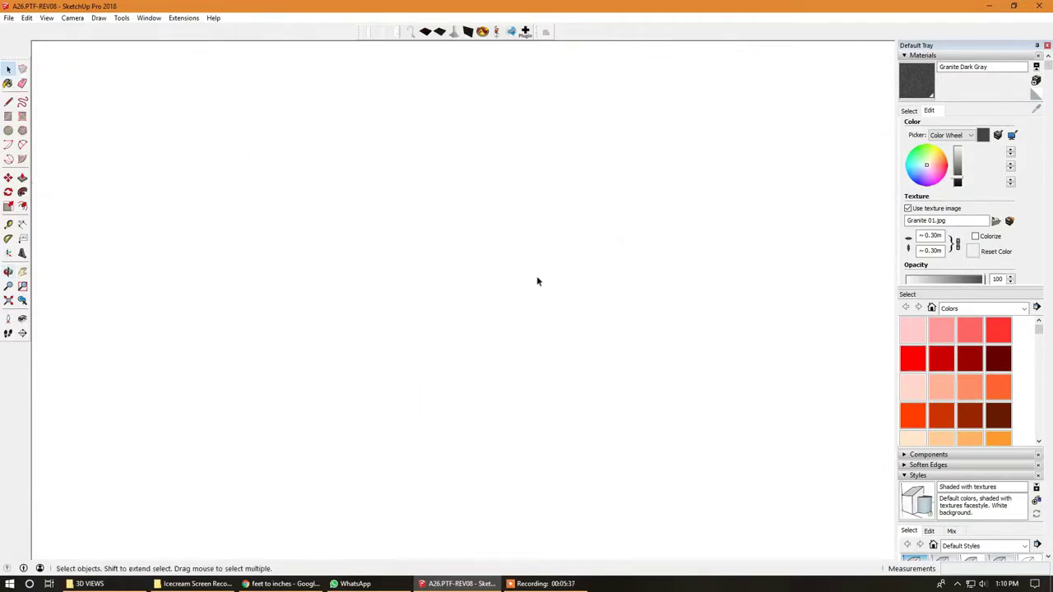
pyautogui.moveTo(649, 298)
pyautogui.mouseDown(button='middle')
pyautogui.moveTo(414, 178)
pyautogui.moveTo(367, 168)
pyautogui.moveTo(449, 148)
pyautogui.moveTo(544, 289)
pyautogui.moveTo(505, 252)
pyautogui.moveTo(256, 254)
pyautogui.moveTo(414, 341)
pyautogui.moveTo(163, 372)
pyautogui.moveTo(508, 412)
pyautogui.mouseUp(button='middle')
pyautogui.scroll(3, 163, 373)
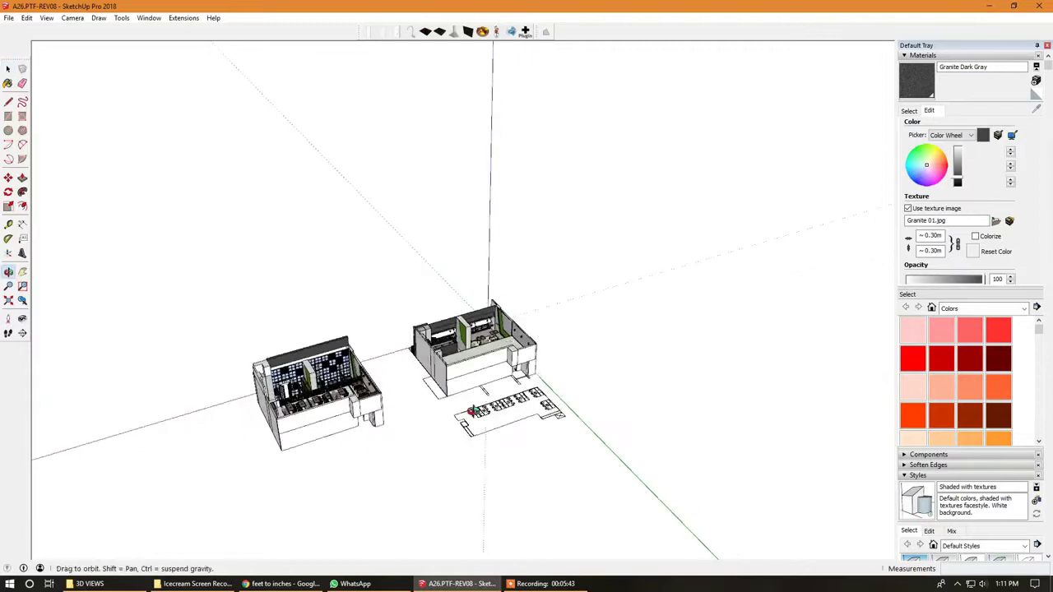
# - Draw a rectangular grey floor face under the office plan
pyautogui.scroll(3, 507, 412)
pyautogui.scroll(3, 508, 411)
pyautogui.press('r')
pyautogui.click(481, 265)
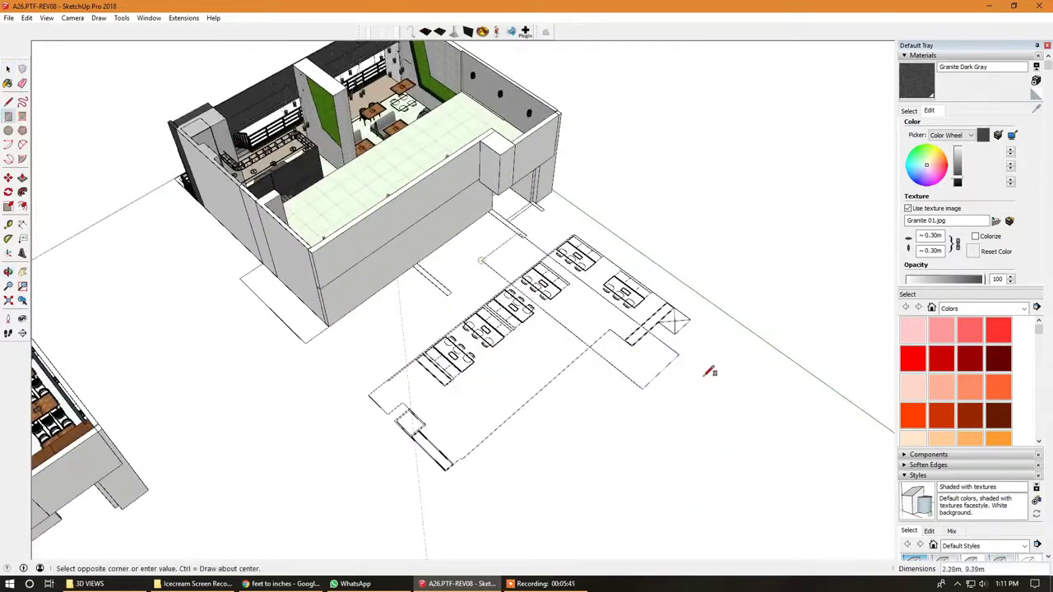
pyautogui.click(796, 328)
pyautogui.press('space')
pyautogui.scroll(2, 607, 288)
# - Open the office floor plan group, then the right-hand desk cluster group
pyautogui.doubleClick(531, 452)
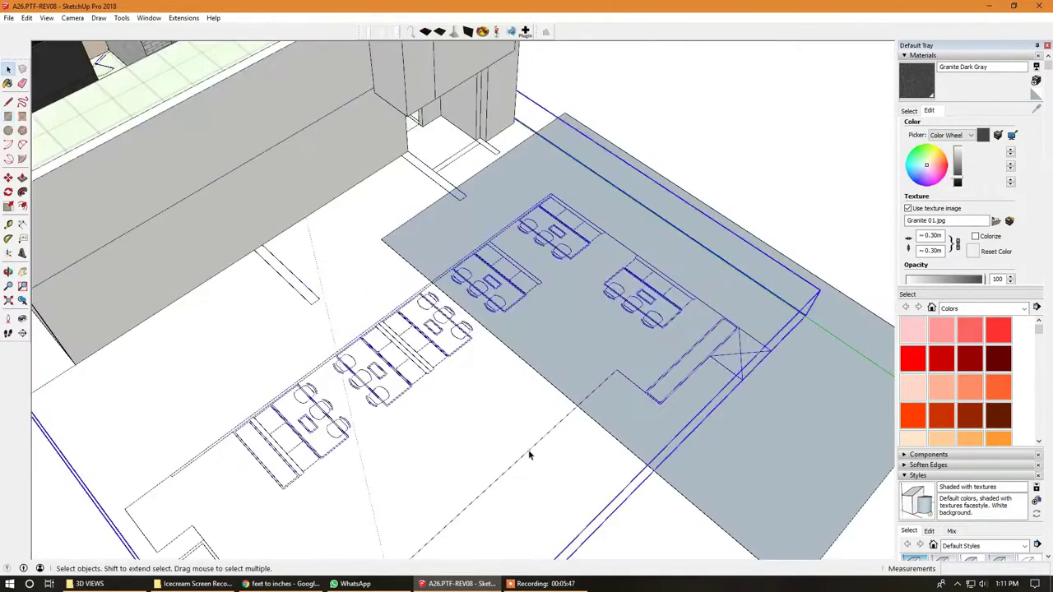
pyautogui.scroll(3, 650, 326)
pyautogui.click(666, 321)
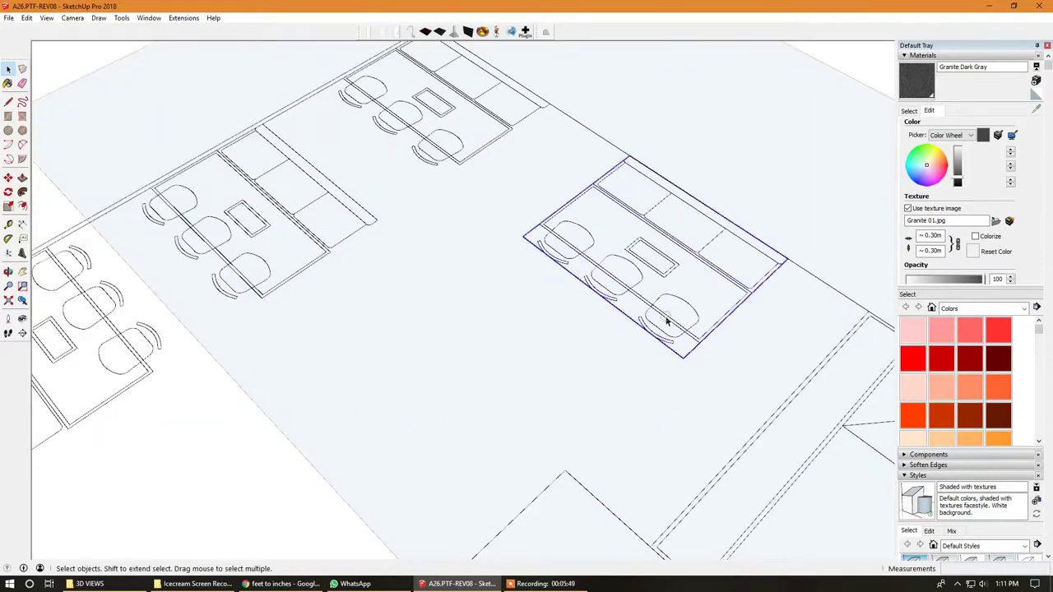
pyautogui.doubleClick(668, 319)
pyautogui.scroll(3, 675, 312)
pyautogui.moveTo(749, 287); pyautogui.dragTo(663, 287, button='middle')
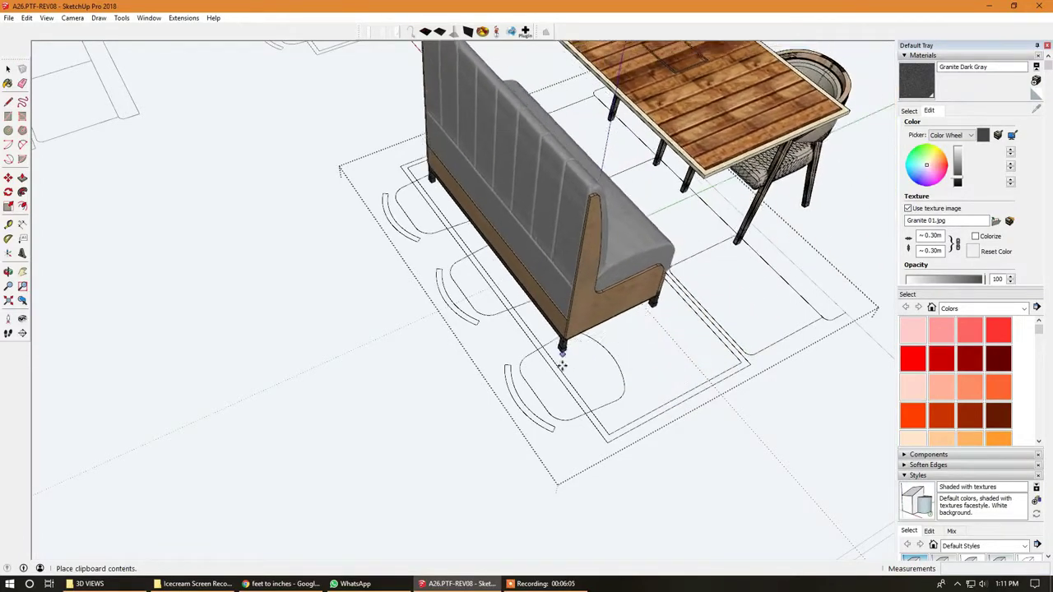
# - Drop the pasted booth sofa and table on the desk cluster and rotate them 180°
pyautogui.click(609, 433)
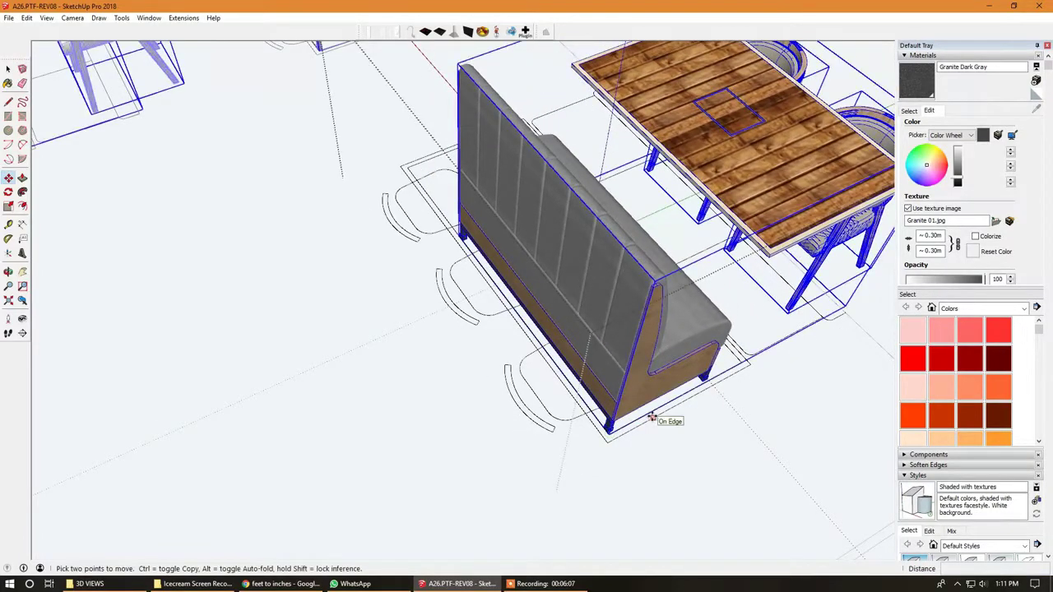
pyautogui.click(703, 462)
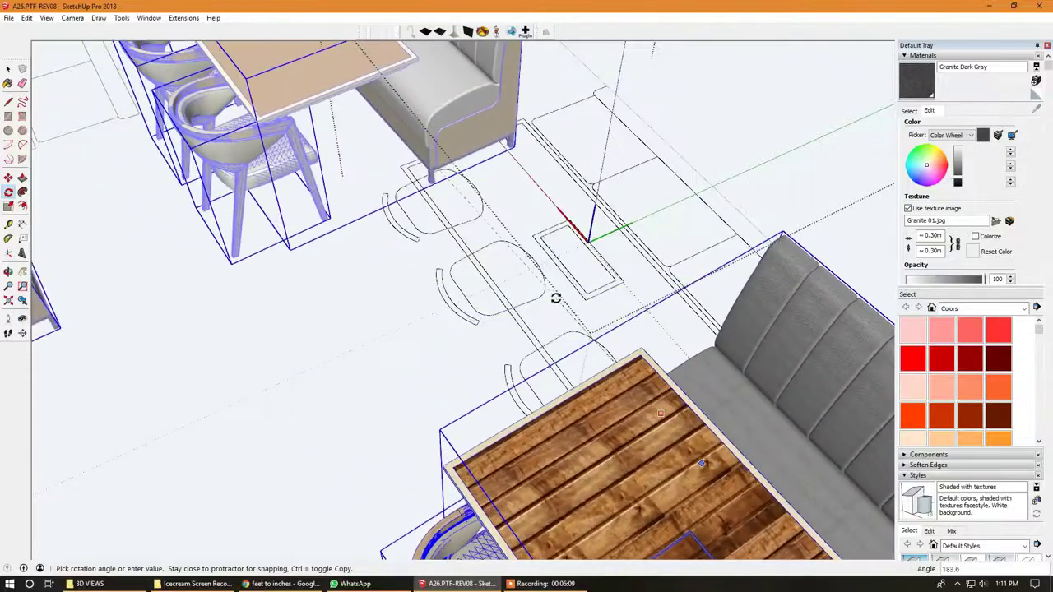
pyautogui.moveTo(538, 287); pyautogui.dragTo(476, 221, button='middle')
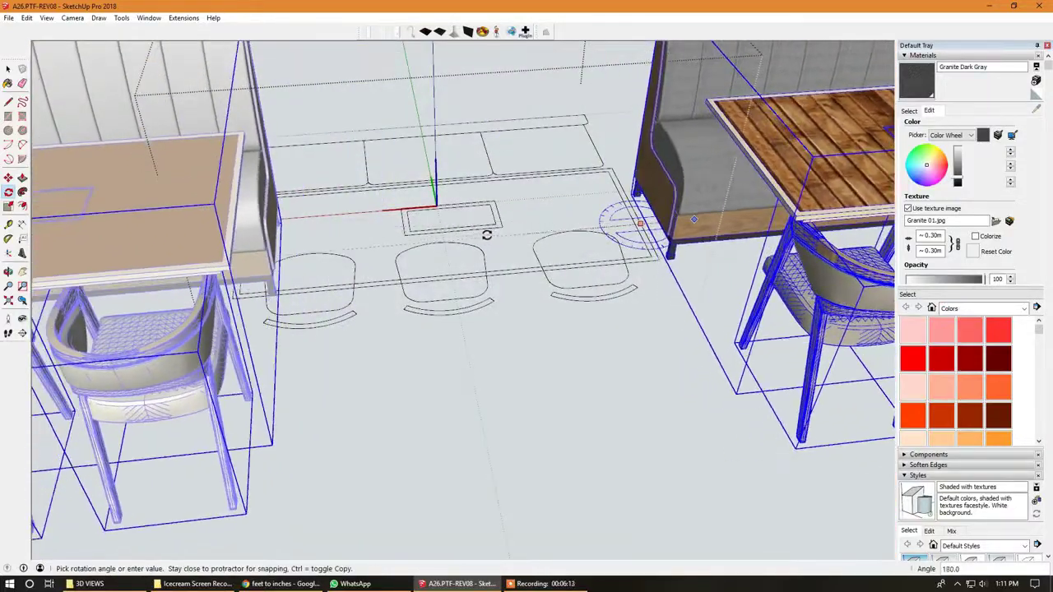
pyautogui.click(585, 230)
pyautogui.moveTo(586, 230); pyautogui.dragTo(729, 345, button='middle')
# - Start moving the rotated booth set, then cancel so it keeps its position
pyautogui.press('m')
pyautogui.moveTo(631, 371); pyautogui.dragTo(527, 247, button='middle')
pyautogui.scroll(5, 494, 218)
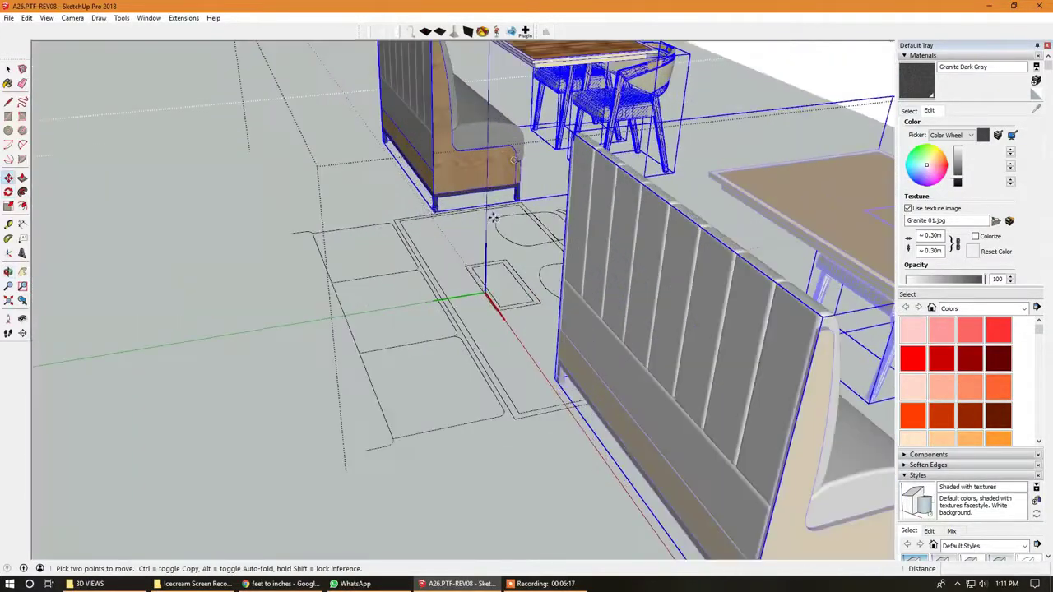
pyautogui.click(430, 211)
pyautogui.press('Escape')
pyautogui.moveTo(423, 294)
pyautogui.mouseDown(button='middle')
pyautogui.moveTo(376, 435)
pyautogui.moveTo(640, 291)
pyautogui.moveTo(782, 376)
pyautogui.mouseUp(button='middle')
# - Orbit and zoom along the row of booth sets on the grey floor, returning to Select
pyautogui.scroll(5, 426, 446)
pyautogui.scroll(-5, 639, 291)
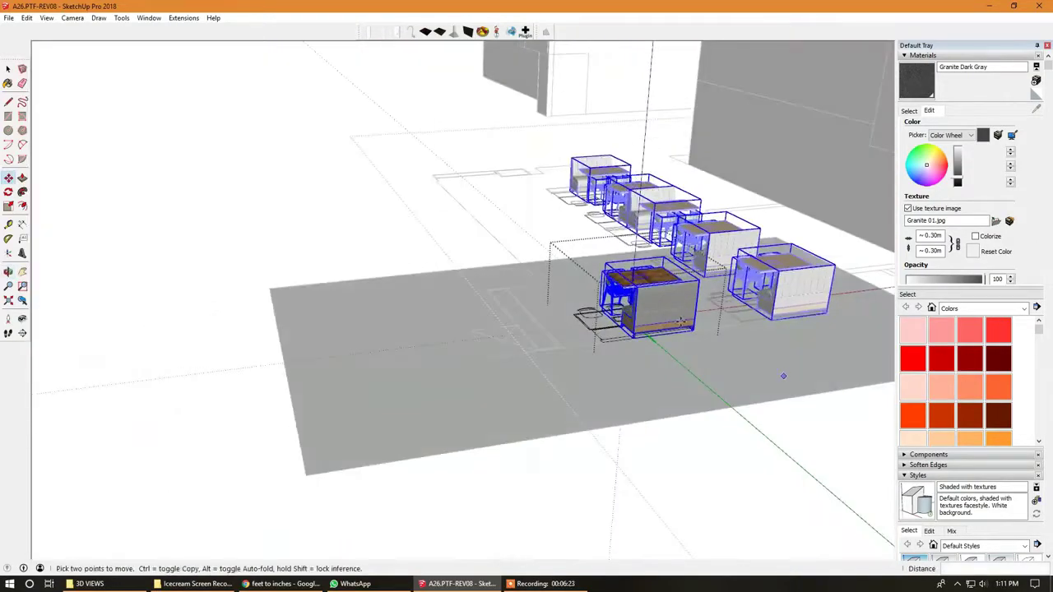
pyautogui.scroll(3, 782, 376)
pyautogui.scroll(3, 704, 283)
pyautogui.scroll(-6, 440, 292)
pyautogui.moveTo(271, 359)
pyautogui.mouseDown(button='middle')
pyautogui.moveTo(754, 336)
pyautogui.moveTo(502, 224)
pyautogui.moveTo(613, 223)
pyautogui.mouseUp(button='middle')
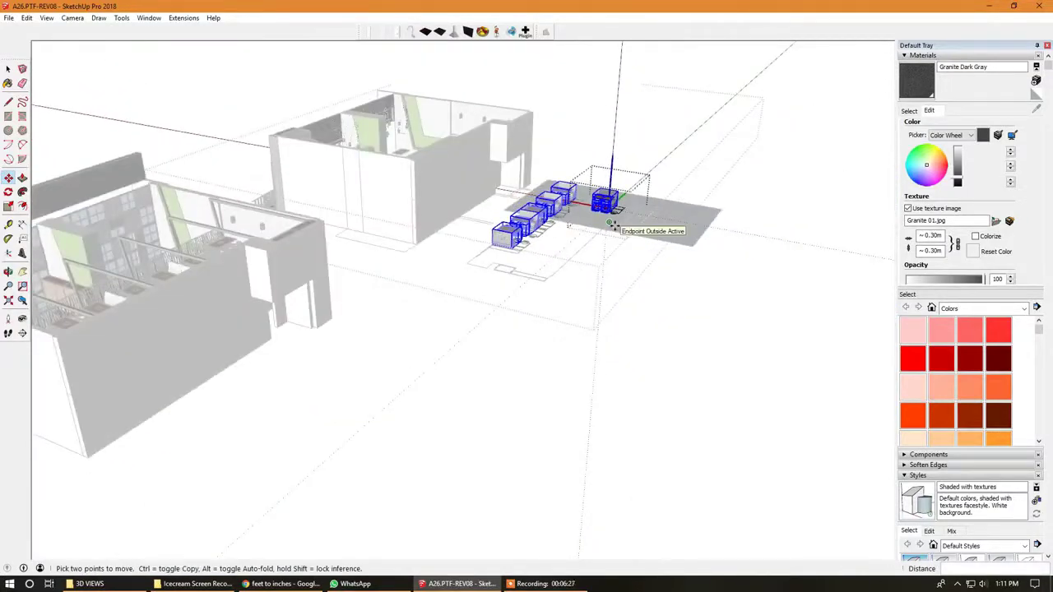
pyautogui.scroll(5, 603, 202)
pyautogui.scroll(5, 603, 202)
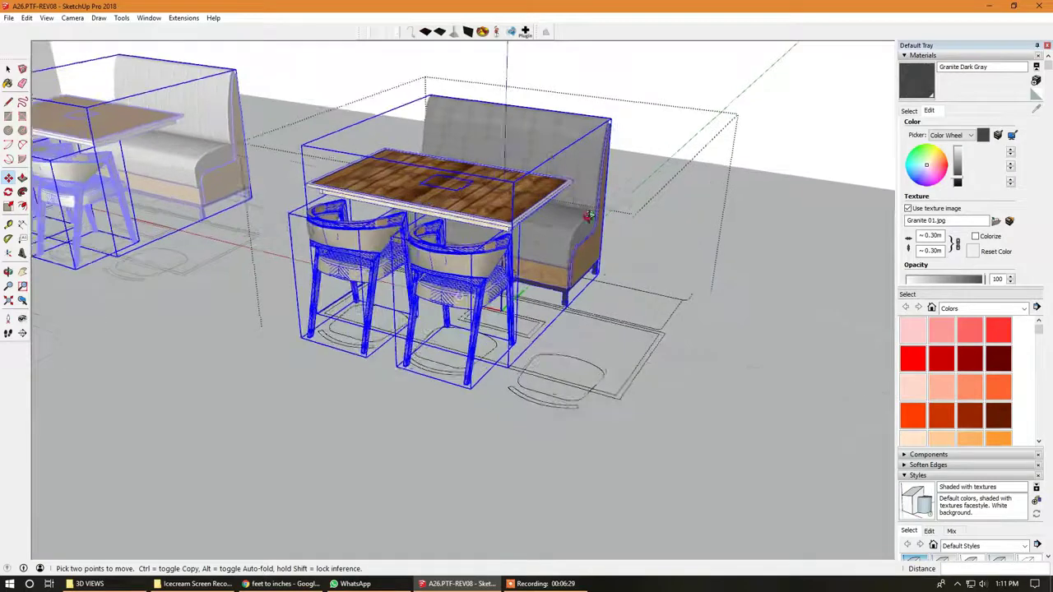
pyautogui.moveTo(527, 271); pyautogui.dragTo(454, 352, button='middle')
pyautogui.press('space')
# - Open the booth sofa and table group for editing
pyautogui.doubleClick(454, 352)
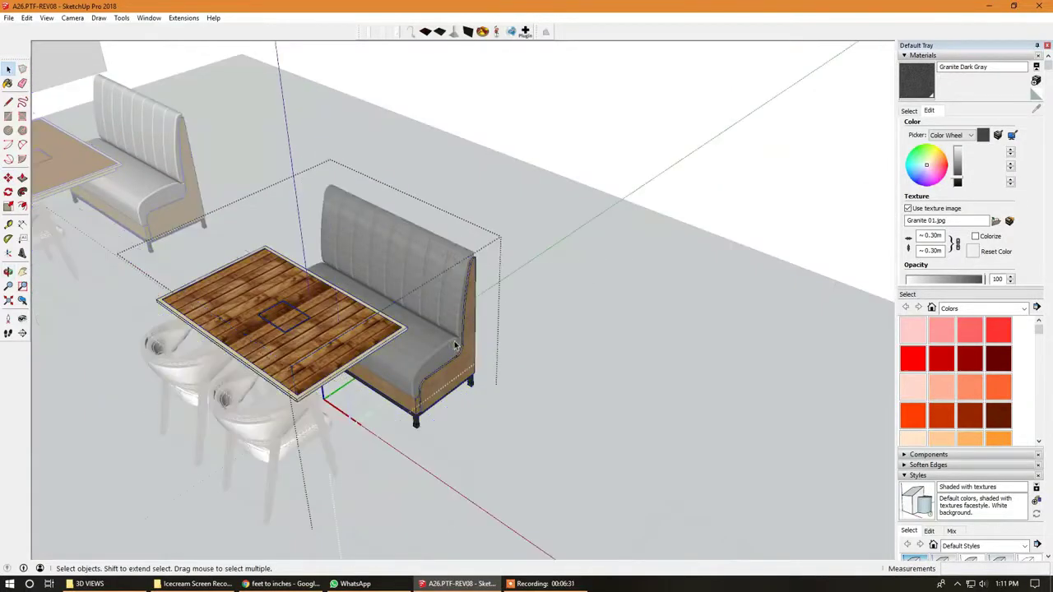
pyautogui.moveTo(437, 366)
pyautogui.mouseDown(button='middle')
pyautogui.moveTo(366, 273)
pyautogui.moveTo(390, 278)
pyautogui.mouseUp(button='middle')
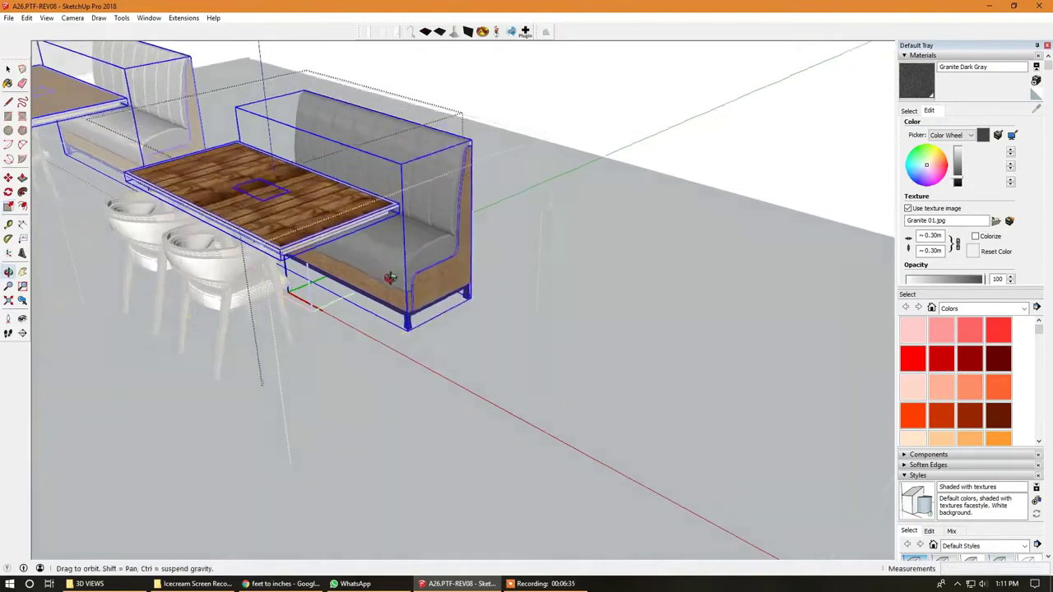
pyautogui.scroll(2, 376, 423)
pyautogui.scroll(2, 348, 452)
pyautogui.scroll(1, 354, 450)
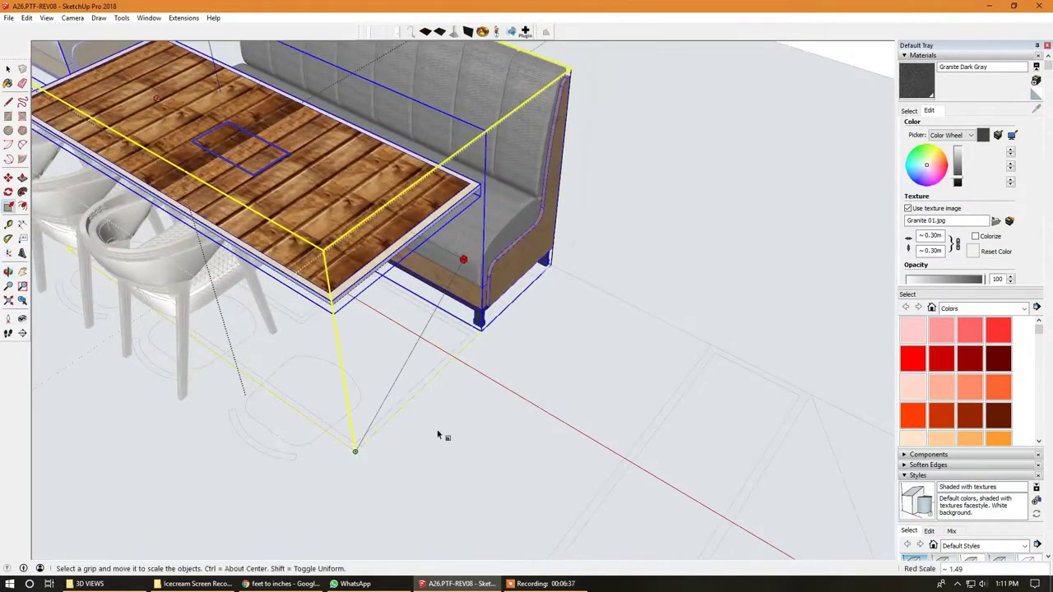
pyautogui.press('space')
pyautogui.scroll(-3, 494, 386)
pyautogui.scroll(3, 450, 299)
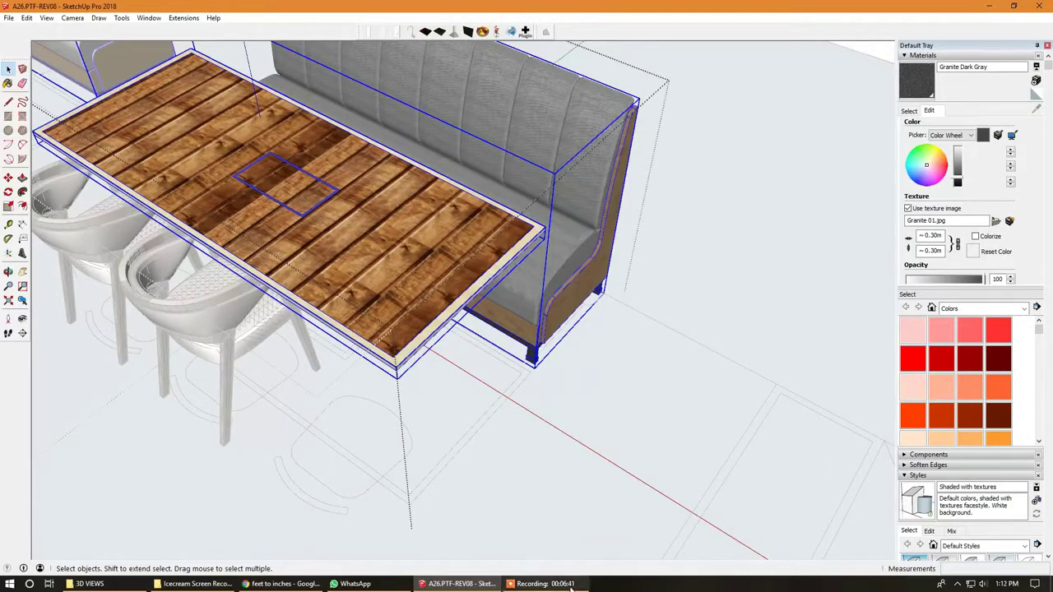
# - Click several objects around the booth table and frame the whole table
pyautogui.click(543, 584)
pyautogui.click(703, 562)
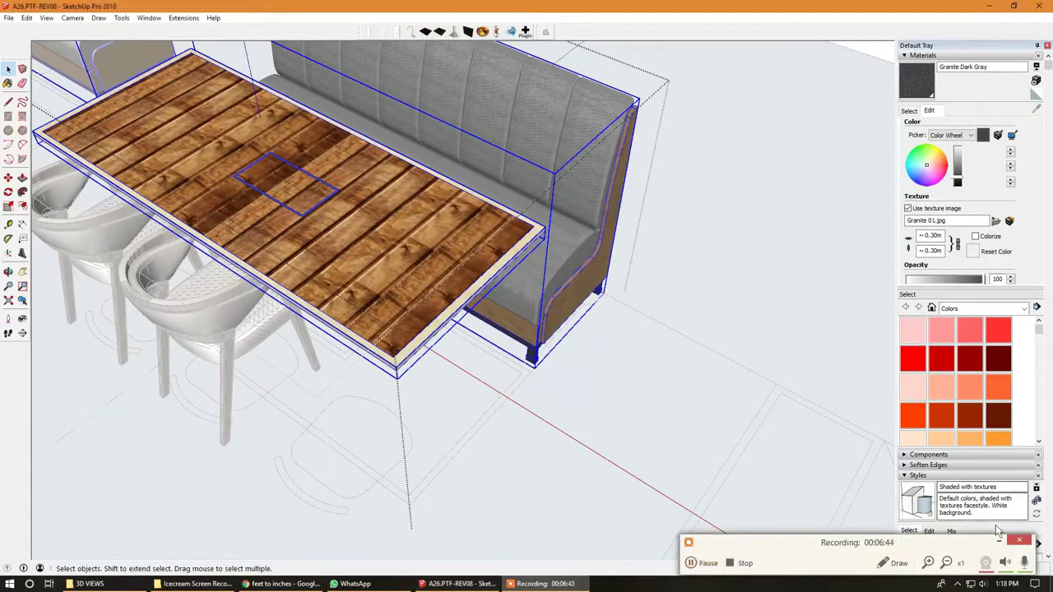
pyautogui.click(999, 541)
pyautogui.moveTo(625, 428); pyautogui.dragTo(705, 404, button='middle')
pyautogui.scroll(3, 469, 371)
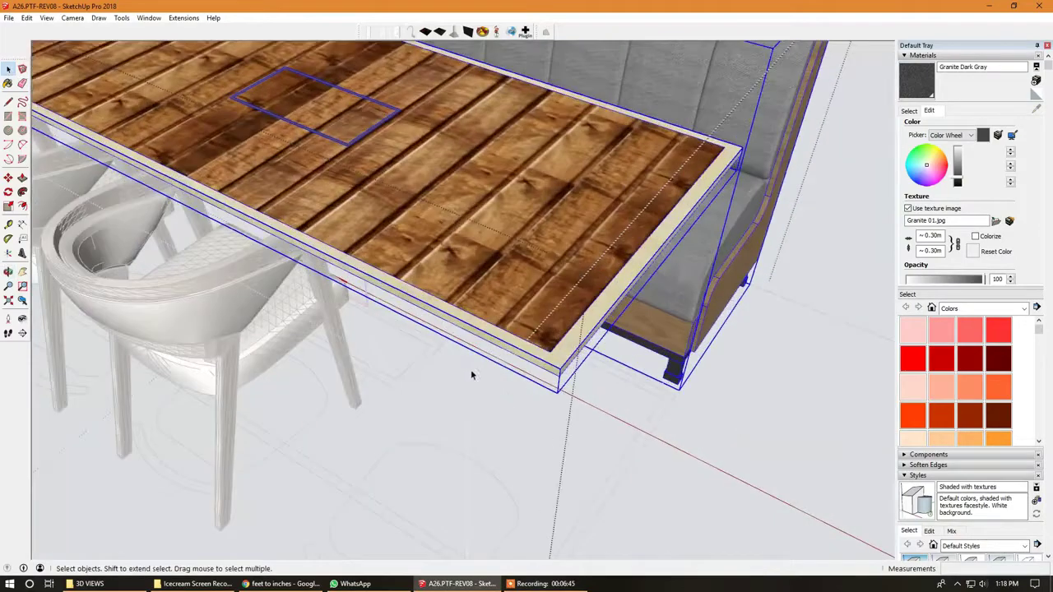
pyautogui.scroll(-1, 534, 374)
pyautogui.scroll(-3, 534, 374)
pyautogui.moveTo(499, 306); pyautogui.dragTo(480, 339, button='middle')
pyautogui.scroll(2, 480, 339)
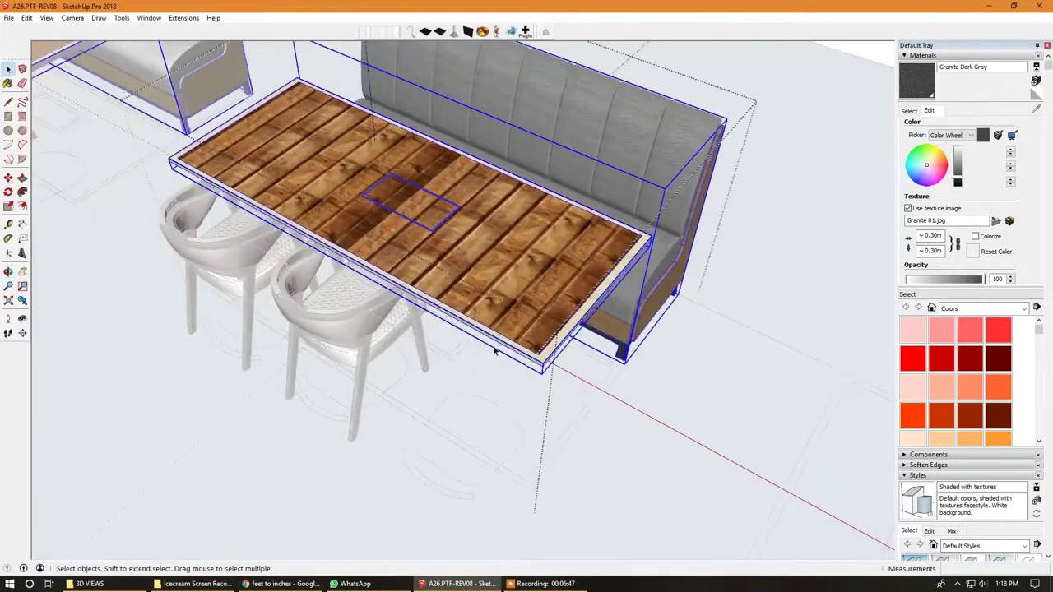
pyautogui.scroll(1, 379, 306)
# - Copy the front wicker chair to the end of the table's chair row
pyautogui.click(379, 306)
pyautogui.moveTo(397, 317); pyautogui.dragTo(472, 402, button='middle')
pyautogui.press('m')
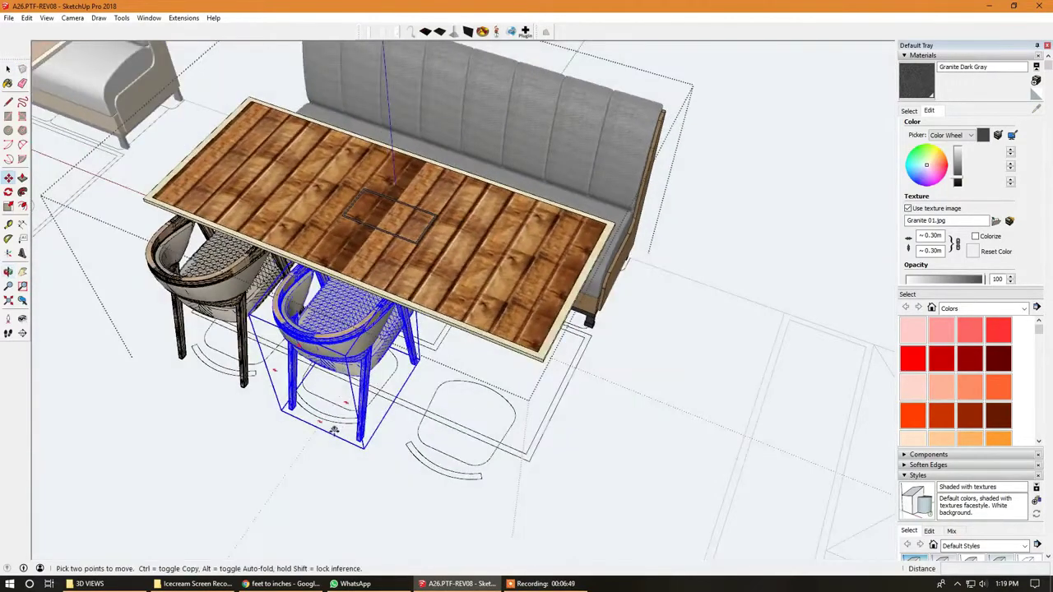
pyautogui.press('ctrl')
pyautogui.click(334, 430)
pyautogui.click(441, 489)
pyautogui.scroll(-3, 441, 489)
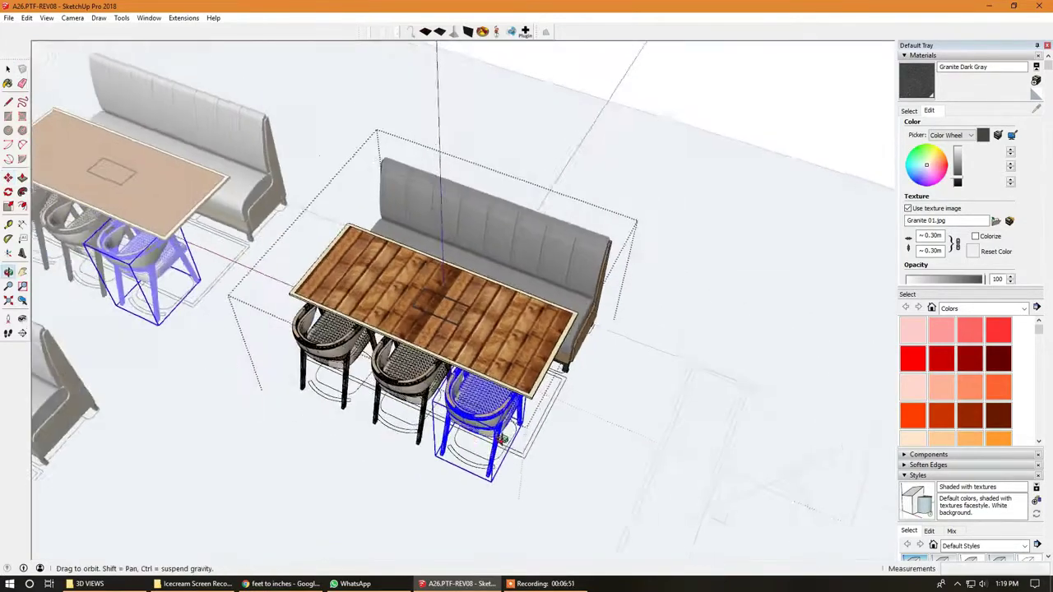
pyautogui.moveTo(441, 489); pyautogui.dragTo(494, 461, button='middle')
pyautogui.press('space')
pyautogui.scroll(3, 547, 436)
# - Orbit and zoom around the whole restaurant layout
pyautogui.scroll(-3, 547, 436)
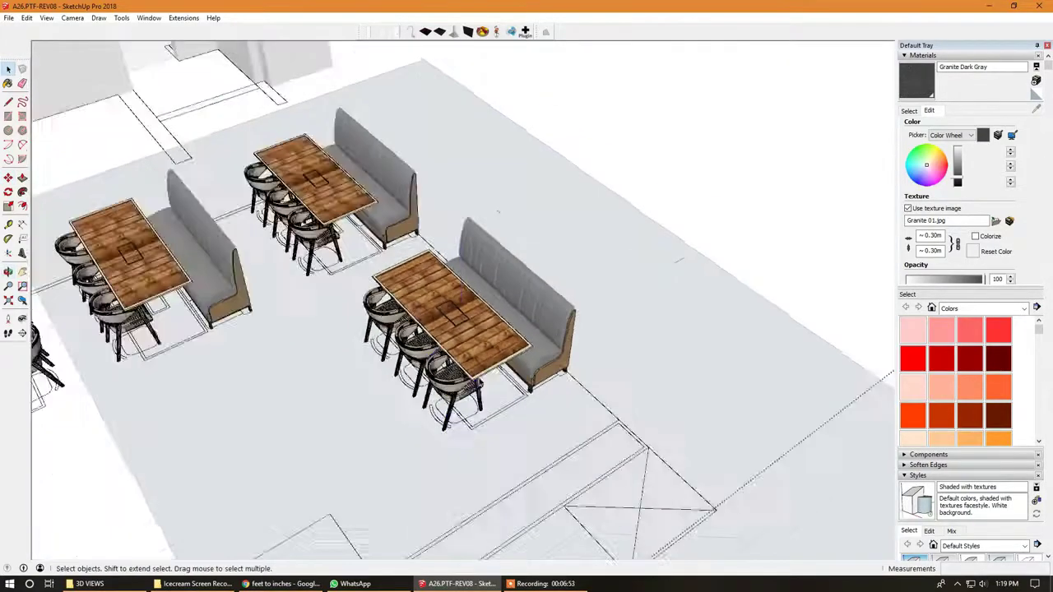
pyautogui.scroll(-3, 547, 436)
pyautogui.moveTo(547, 436)
pyautogui.mouseDown(button='middle')
pyautogui.moveTo(362, 341)
pyautogui.moveTo(517, 317)
pyautogui.moveTo(557, 446)
pyautogui.moveTo(655, 209)
pyautogui.moveTo(693, 231)
pyautogui.mouseUp(button='middle')
pyautogui.scroll(3, 362, 342)
pyautogui.scroll(3, 361, 341)
pyautogui.scroll(2, 512, 426)
pyautogui.scroll(-3, 512, 427)
pyautogui.scroll(-2, 512, 426)
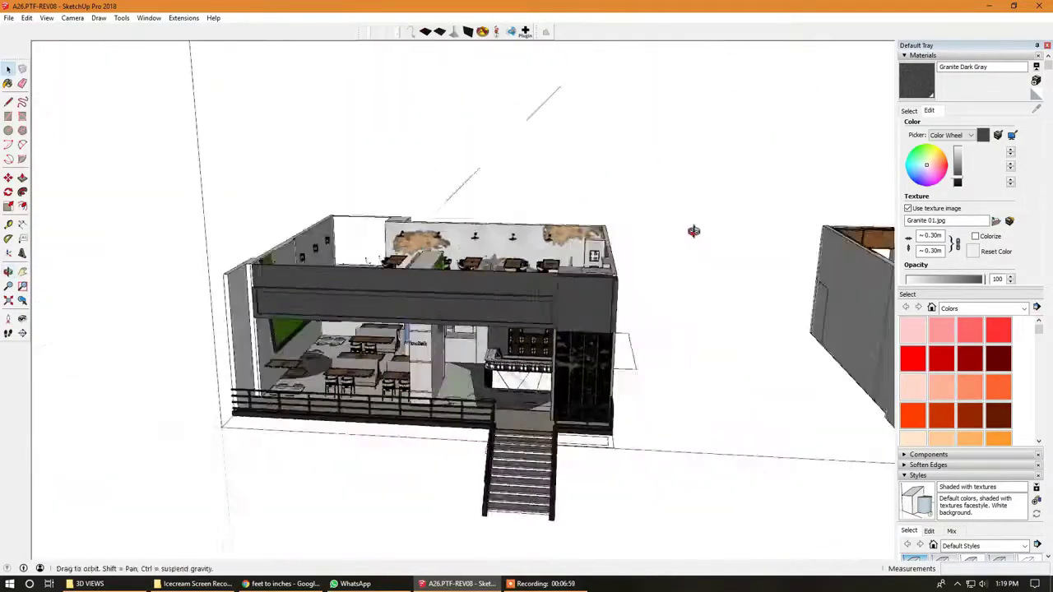
pyautogui.scroll(3, 384, 357)
pyautogui.scroll(-2, 384, 357)
# - Orbit along the building's side wall and into the interior past the bar counter
pyautogui.moveTo(385, 357)
pyautogui.mouseDown(button='middle')
pyautogui.moveTo(610, 268)
pyautogui.moveTo(483, 305)
pyautogui.moveTo(335, 244)
pyautogui.moveTo(384, 242)
pyautogui.mouseUp(button='middle')
pyautogui.scroll(2, 483, 305)
pyautogui.scroll(1, 483, 304)
pyautogui.scroll(1, 483, 304)
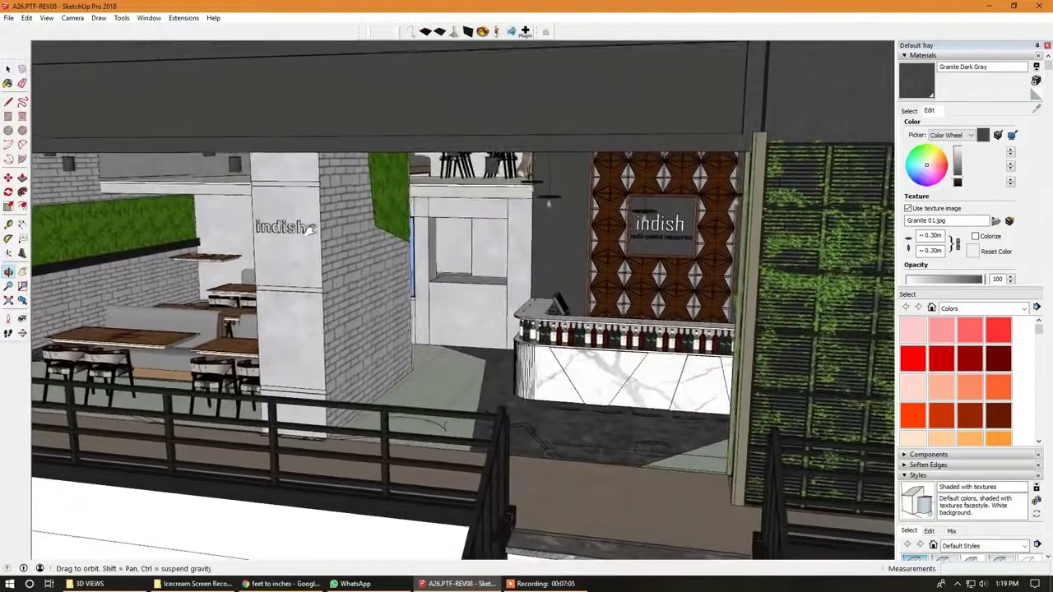
pyautogui.moveTo(538, 269)
pyautogui.mouseDown(button='middle')
pyautogui.moveTo(506, 257)
pyautogui.moveTo(461, 264)
pyautogui.moveTo(488, 216)
pyautogui.moveTo(444, 269)
pyautogui.moveTo(452, 231)
pyautogui.mouseUp(button='middle')
pyautogui.scroll(-8, 460, 264)
pyautogui.scroll(3, 488, 216)
pyautogui.scroll(3, 489, 215)
pyautogui.scroll(-3, 461, 247)
pyautogui.scroll(2, 452, 230)
pyautogui.scroll(3, 452, 230)
# - Open the upper seating group and add the adjacent table group to the selection
pyautogui.doubleClick(478, 191)
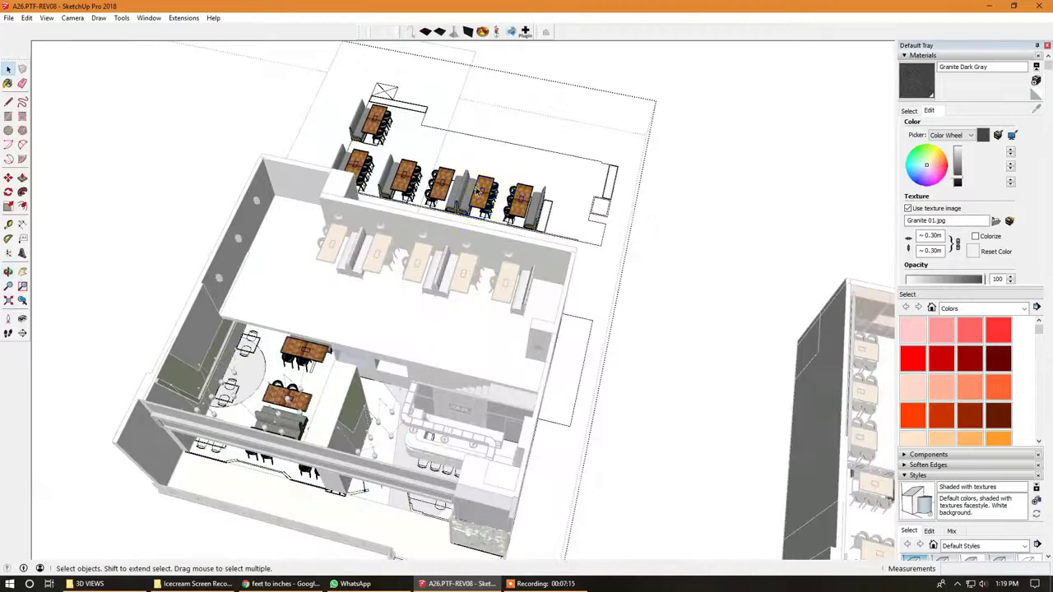
pyautogui.scroll(3, 477, 191)
pyautogui.scroll(2, 497, 172)
pyautogui.keyDown('shift'); pyautogui.click(500, 165); pyautogui.keyUp('shift')
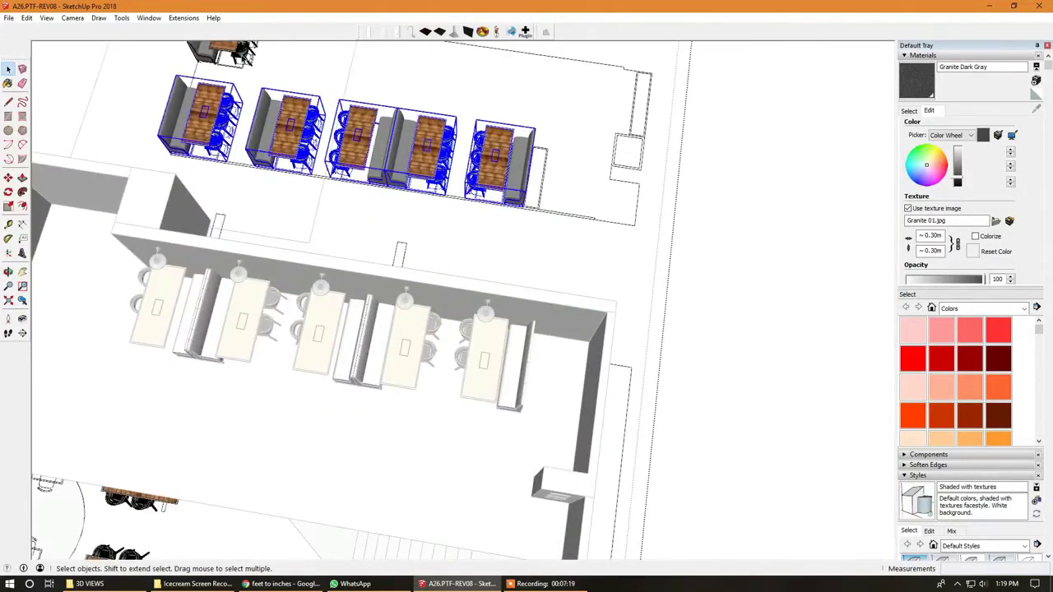
pyautogui.scroll(-3, 481, 274)
pyautogui.scroll(-3, 481, 274)
pyautogui.moveTo(477, 284); pyautogui.dragTo(481, 274, button='middle')
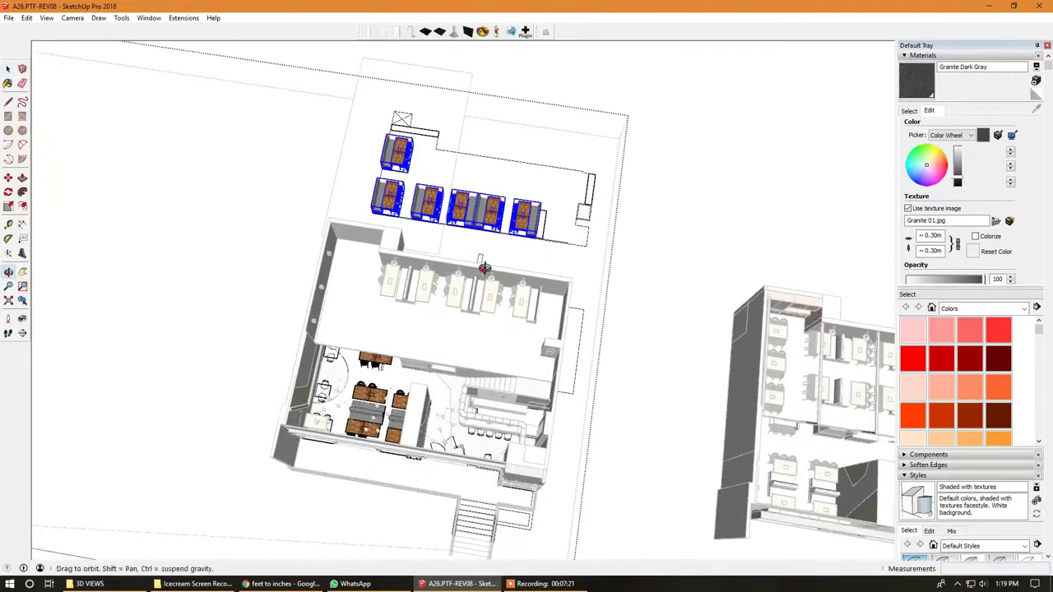
pyautogui.scroll(3, 484, 268)
# - Move the selected booth sets to the back wall of the upper dining room
pyautogui.press('m')
pyautogui.scroll(2, 329, 329)
pyautogui.scroll(2, 179, 381)
pyautogui.scroll(2, 257, 370)
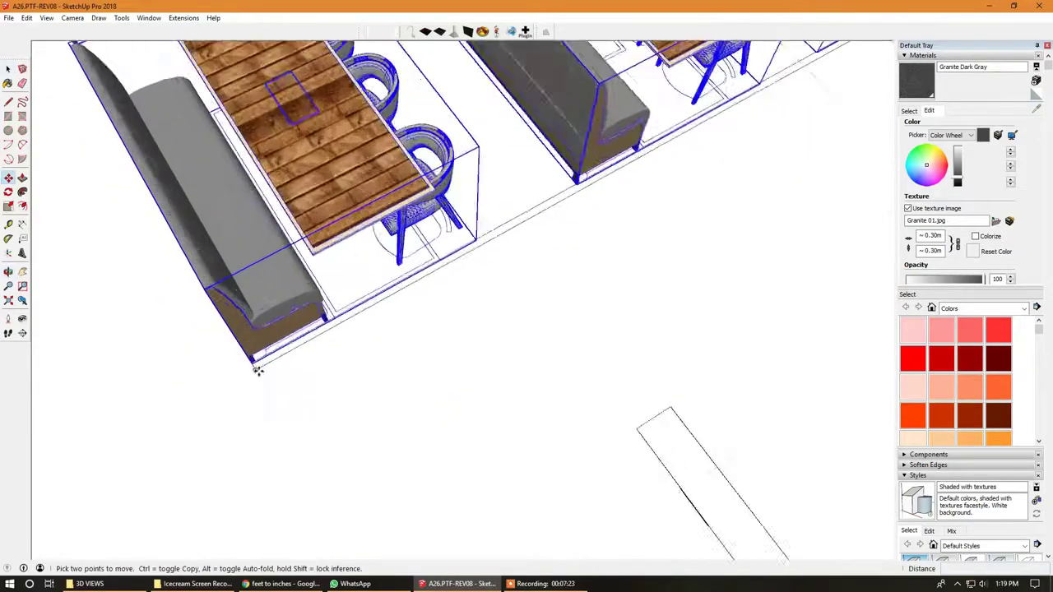
pyautogui.scroll(2, 257, 370)
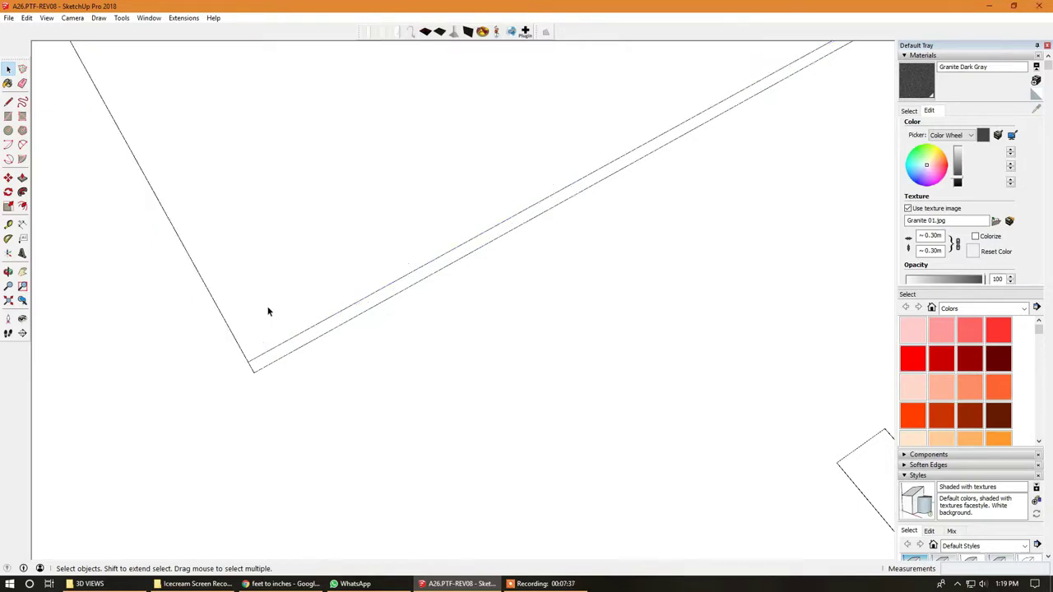
pyautogui.scroll(-5, 268, 311)
pyautogui.scroll(-3, 268, 311)
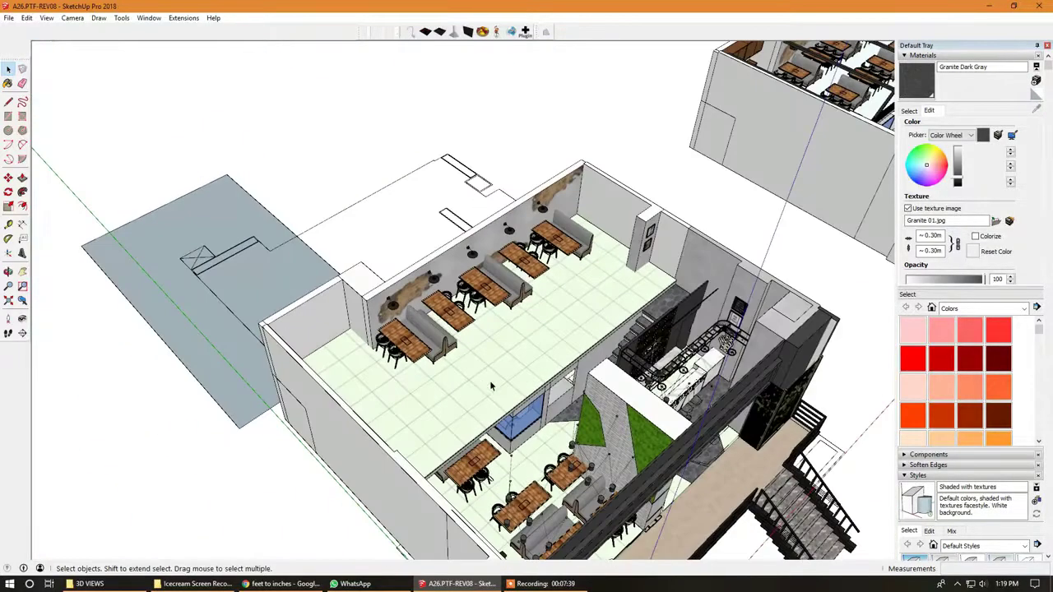
# - Paste copies of the booth table groups as a second row in front of the wall row
pyautogui.click(439, 335)
pyautogui.moveTo(439, 335); pyautogui.dragTo(368, 370, button='middle')
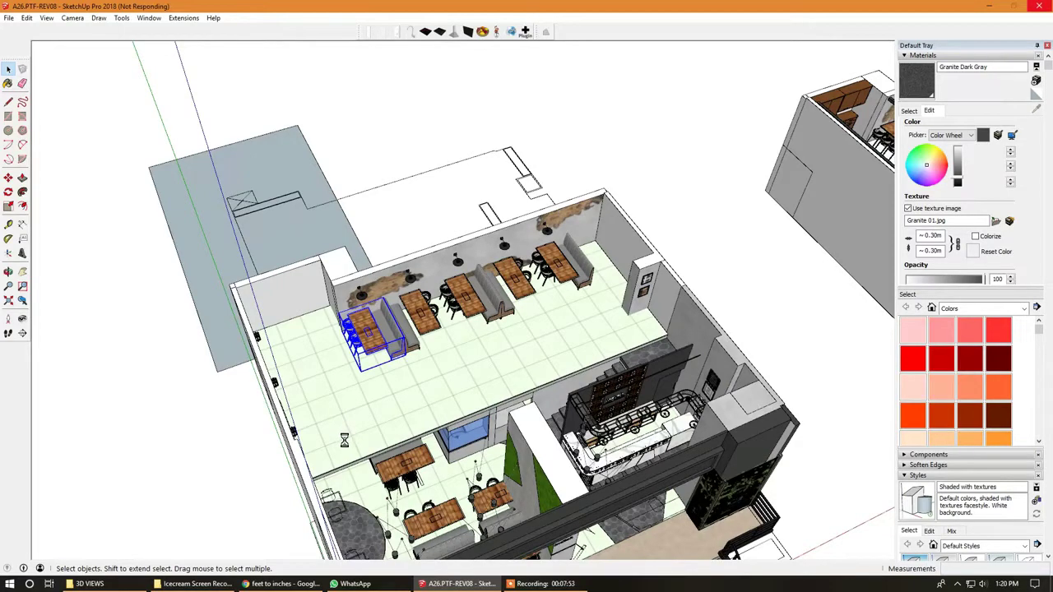
pyautogui.click(364, 451)
pyautogui.scroll(3, 364, 451)
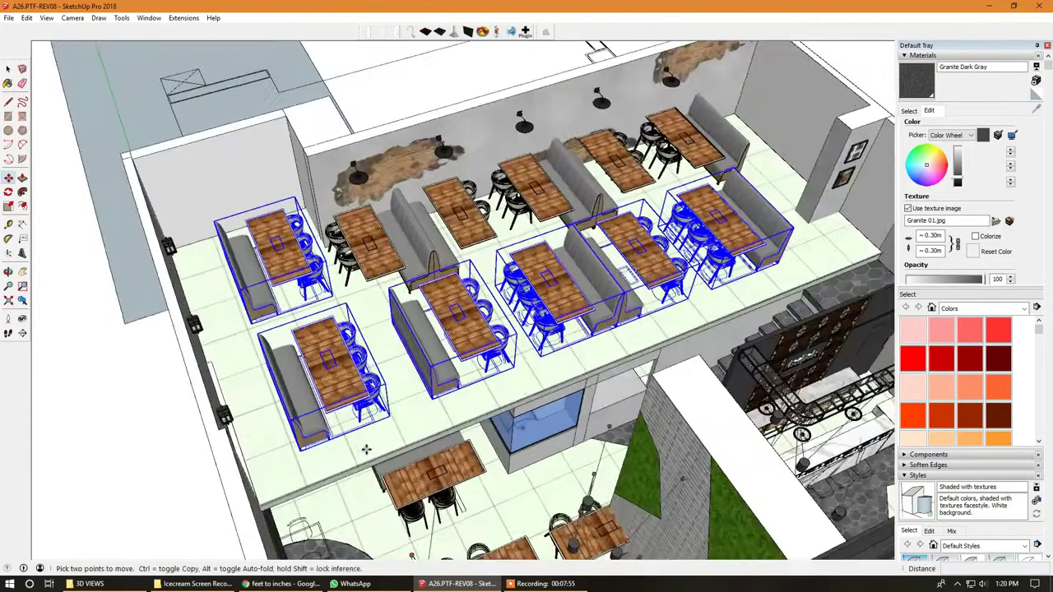
pyautogui.scroll(4, 211, 430)
pyautogui.scroll(3, 211, 430)
pyautogui.scroll(3, 176, 393)
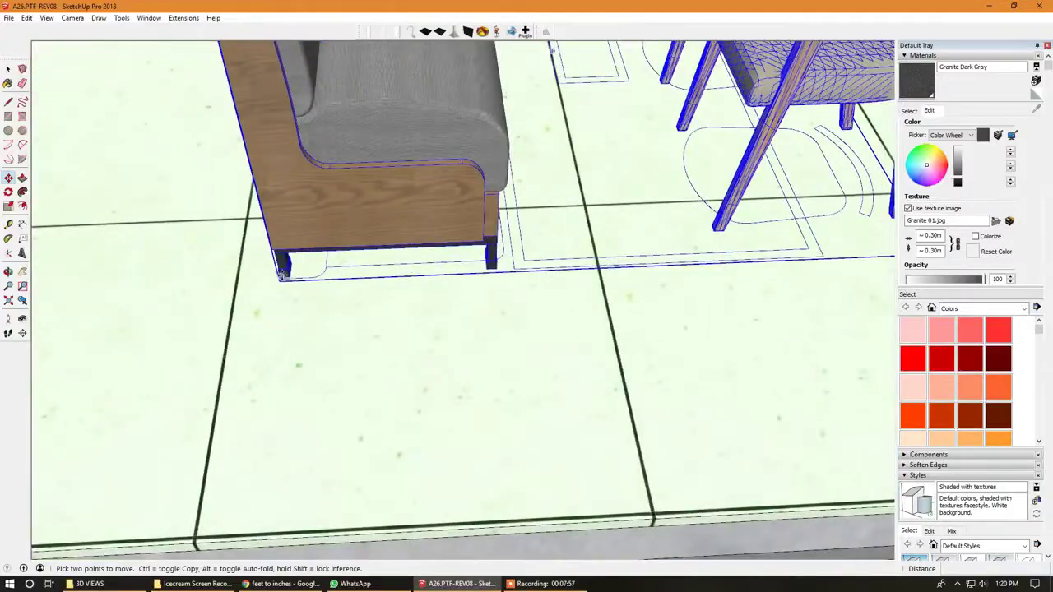
# - Orbit and zoom around the booth sofa, floor and chairs in the dining room
pyautogui.scroll(-5, 282, 272)
pyautogui.moveTo(282, 271)
pyautogui.mouseDown(button='middle')
pyautogui.moveTo(466, 365)
pyautogui.moveTo(345, 271)
pyautogui.mouseUp(button='middle')
pyautogui.scroll(3, 466, 365)
pyautogui.scroll(5, 313, 227)
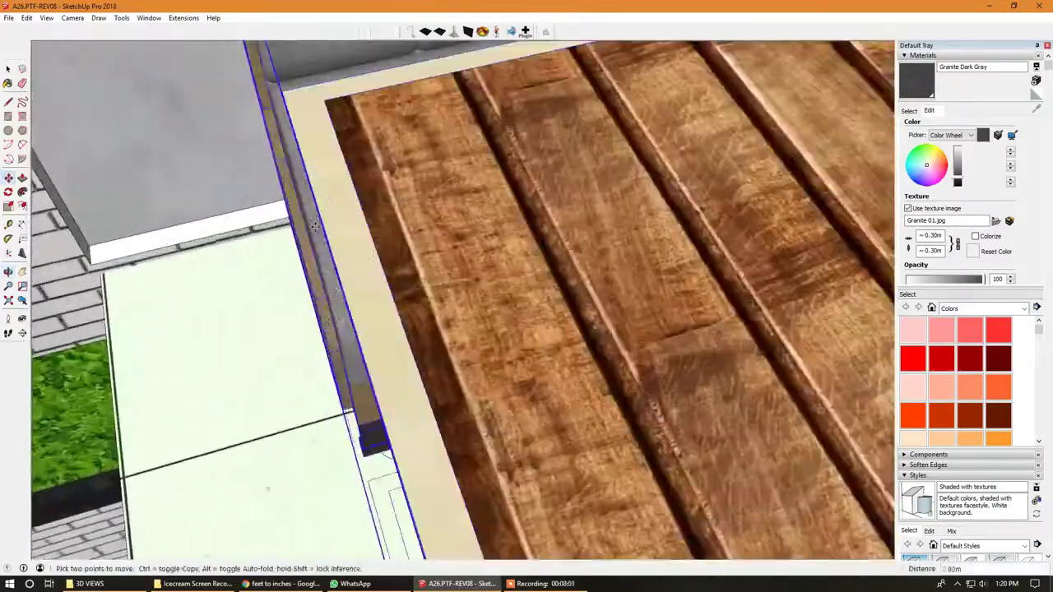
pyautogui.scroll(-5, 313, 226)
pyautogui.moveTo(313, 226)
pyautogui.mouseDown(button='middle')
pyautogui.moveTo(500, 298)
pyautogui.moveTo(178, 266)
pyautogui.mouseUp(button='middle')
pyautogui.scroll(3, 178, 266)
pyautogui.scroll(3, 178, 266)
pyautogui.scroll(3, 177, 266)
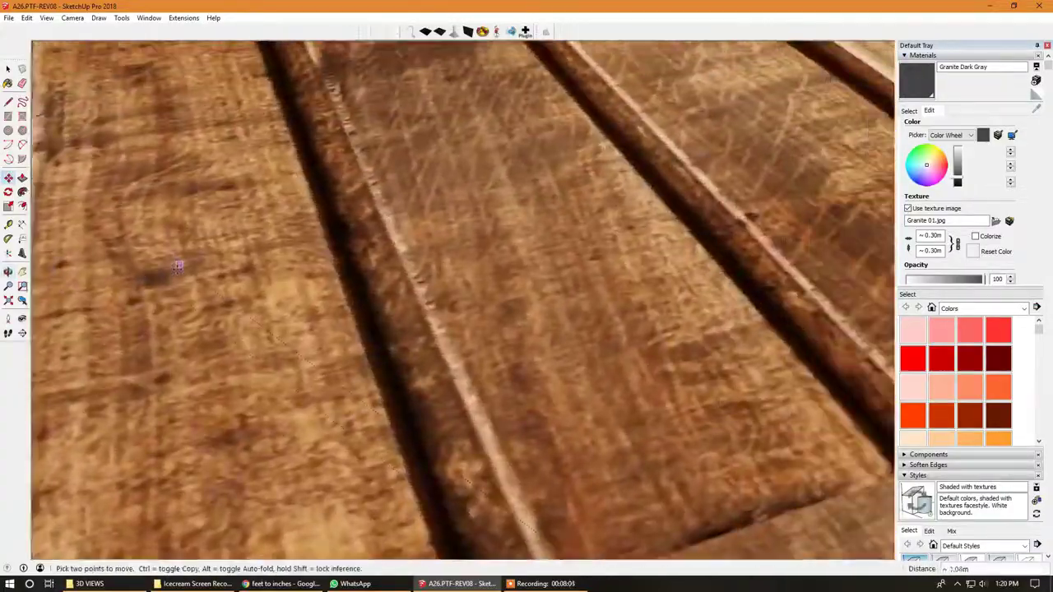
pyautogui.scroll(-2, 178, 266)
pyautogui.scroll(-3, 208, 285)
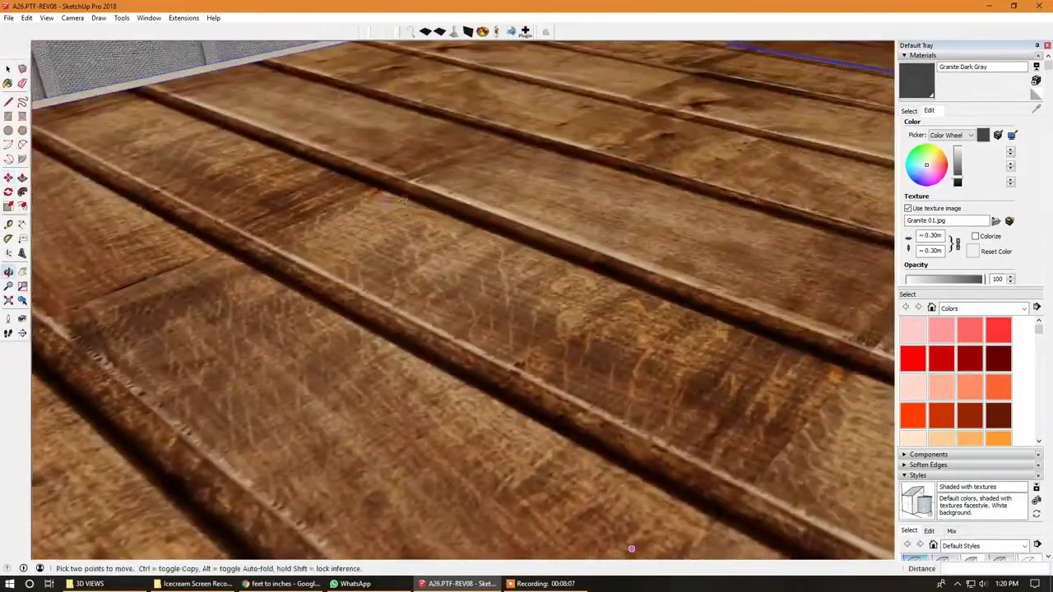
pyautogui.scroll(-3, 209, 285)
pyautogui.moveTo(208, 286)
pyautogui.mouseDown(button='middle')
pyautogui.moveTo(501, 275)
pyautogui.moveTo(362, 363)
pyautogui.mouseUp(button='middle')
pyautogui.press('space')
# - View the brick wall side, arming Push/Pull briefly before returning to Select
pyautogui.scroll(-3, 501, 275)
pyautogui.scroll(-2, 501, 275)
pyautogui.scroll(-2, 362, 363)
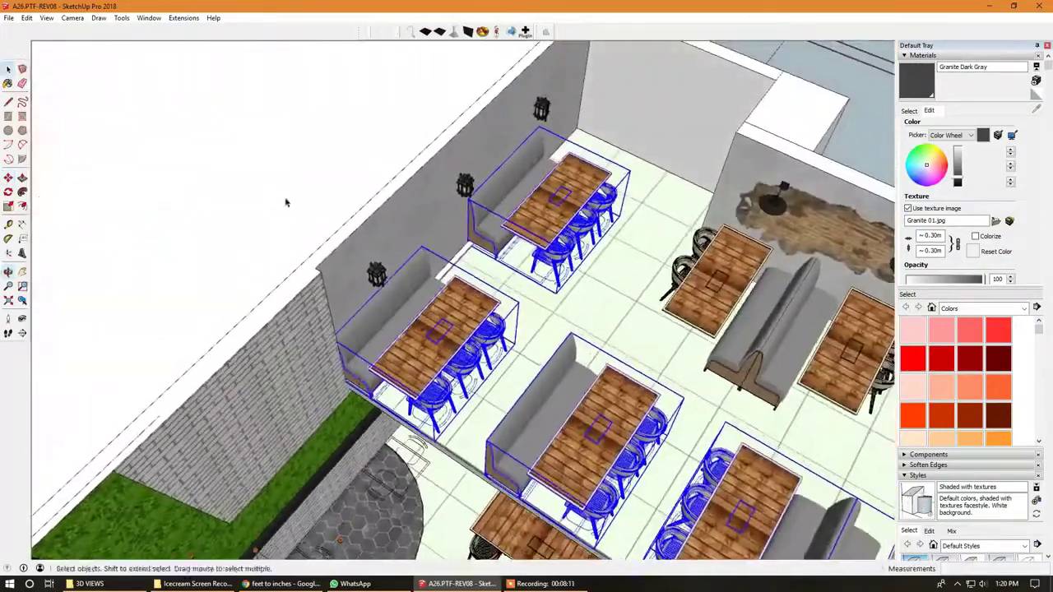
pyautogui.scroll(2, 388, 303)
pyautogui.moveTo(442, 284)
pyautogui.mouseDown(button='middle')
pyautogui.moveTo(269, 234)
pyautogui.moveTo(542, 334)
pyautogui.mouseUp(button='middle')
pyautogui.scroll(-2, 269, 234)
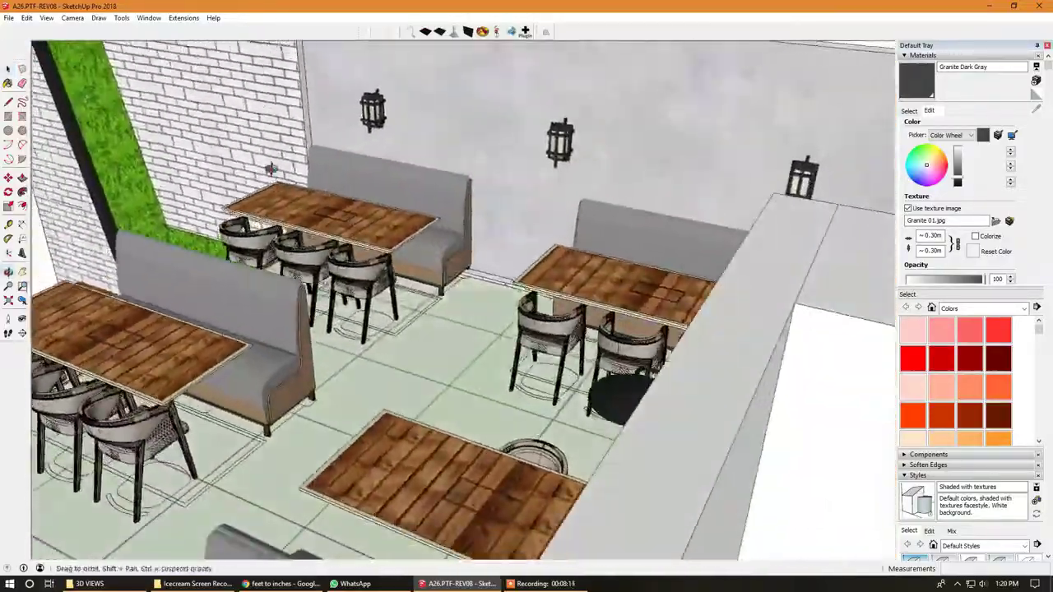
pyautogui.scroll(3, 471, 251)
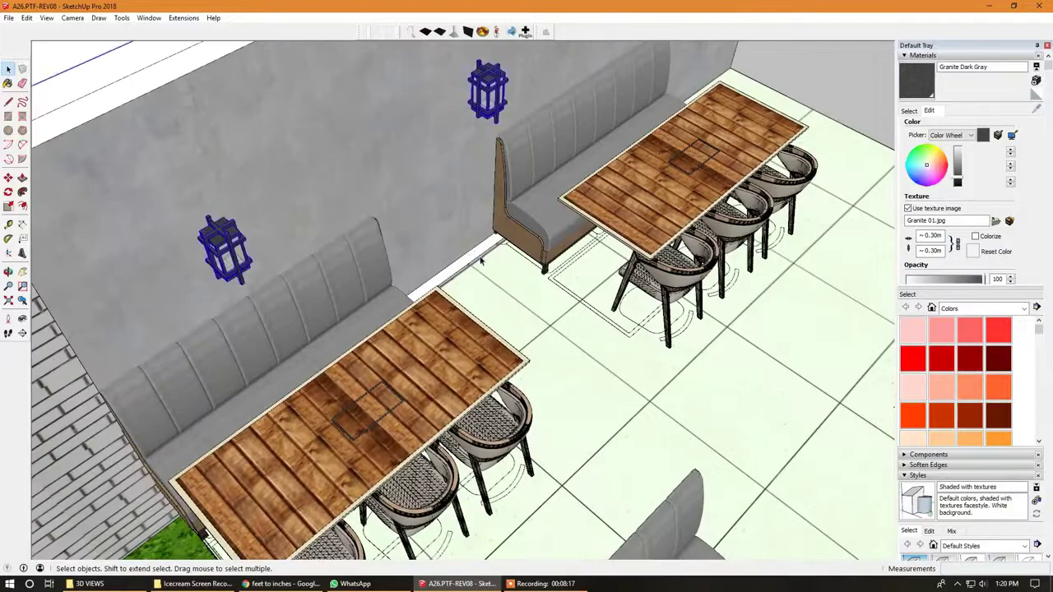
pyautogui.scroll(-1, 485, 249)
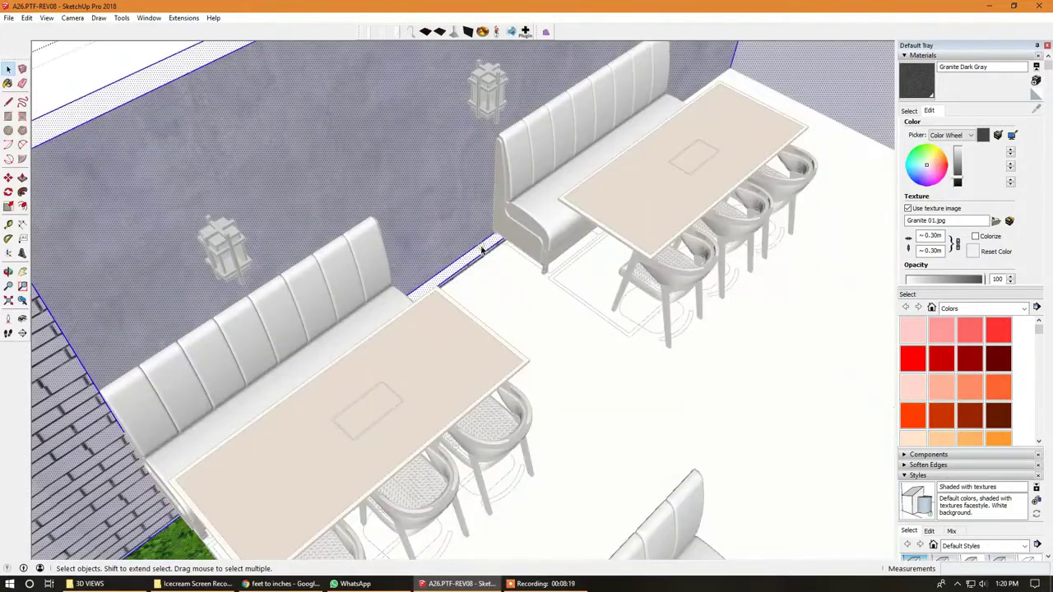
pyautogui.scroll(-3, 492, 253)
pyautogui.scroll(-1, 494, 254)
pyautogui.scroll(5, 412, 321)
pyautogui.scroll(2, 412, 321)
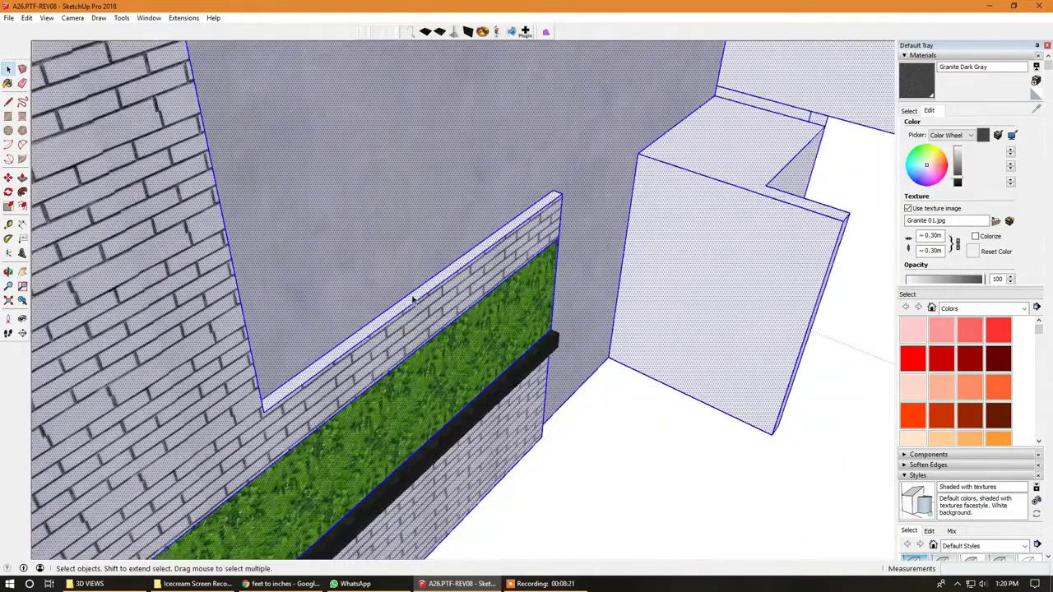
pyautogui.press('p')
pyautogui.moveTo(381, 346)
pyautogui.mouseDown(button='middle')
pyautogui.moveTo(330, 391)
pyautogui.moveTo(301, 329)
pyautogui.moveTo(291, 348)
pyautogui.moveTo(263, 294)
pyautogui.mouseUp(button='middle')
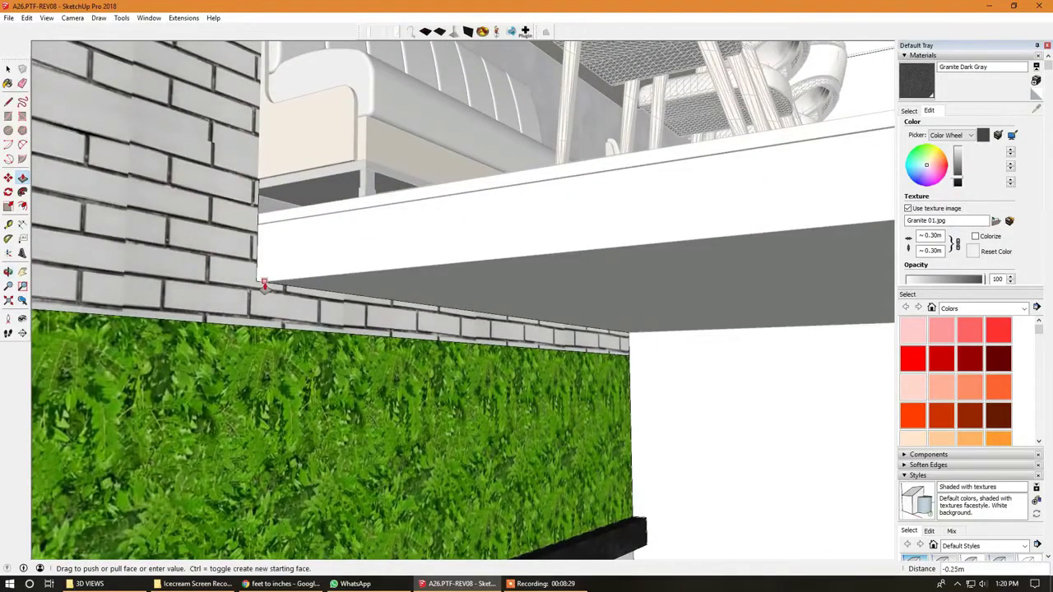
pyautogui.press('space')
# - Orbit down to a low view of the slab edge beside the brick wall
pyautogui.moveTo(266, 286); pyautogui.dragTo(350, 374, button='middle')
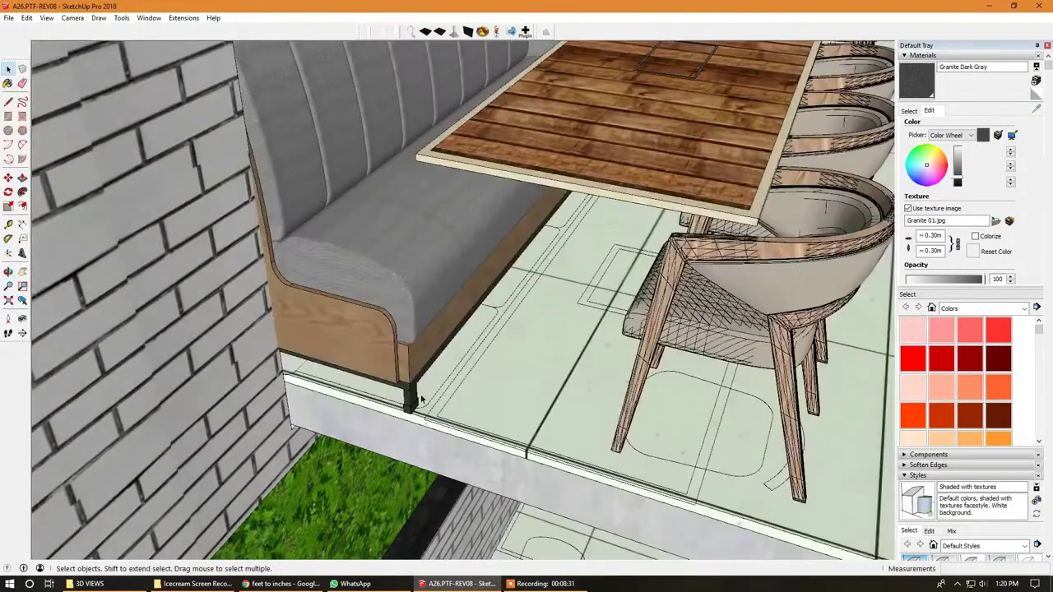
pyautogui.scroll(-3, 350, 374)
pyautogui.scroll(5, 350, 374)
pyautogui.scroll(3, 350, 374)
pyautogui.moveTo(349, 375)
pyautogui.mouseDown(button='middle')
pyautogui.moveTo(328, 450)
pyautogui.moveTo(234, 342)
pyautogui.moveTo(334, 409)
pyautogui.moveTo(271, 479)
pyautogui.mouseUp(button='middle')
pyautogui.scroll(-3, 345, 409)
pyautogui.scroll(5, 313, 329)
pyautogui.moveTo(313, 330)
pyautogui.mouseDown(button='middle')
pyautogui.moveTo(295, 337)
pyautogui.moveTo(311, 313)
pyautogui.mouseUp(button='middle')
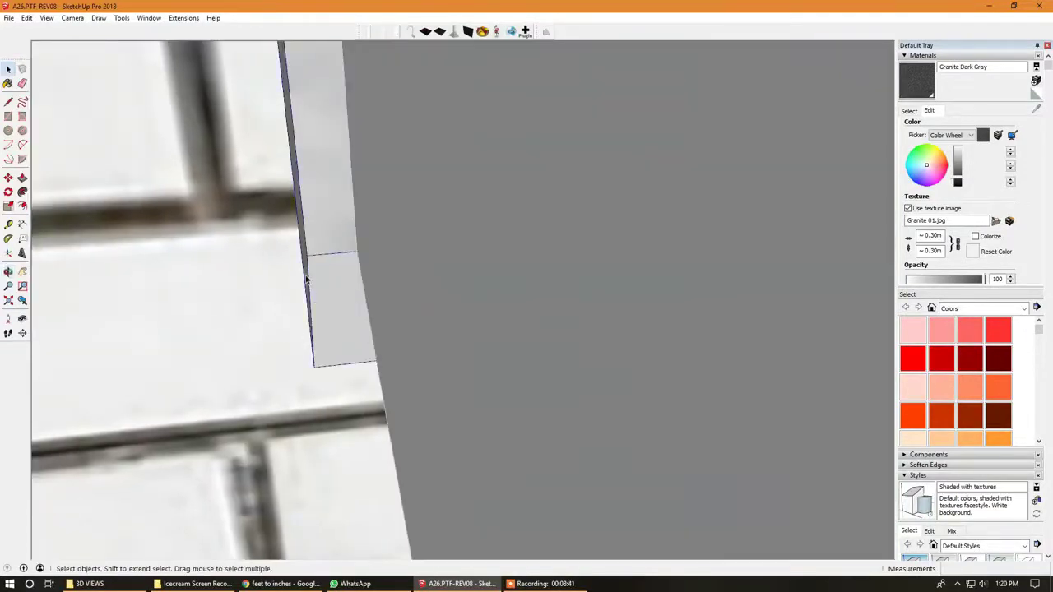
# - Pull the slab's side face outward to meet the brick planter wall
pyautogui.doubleClick(305, 280)
pyautogui.press('p')
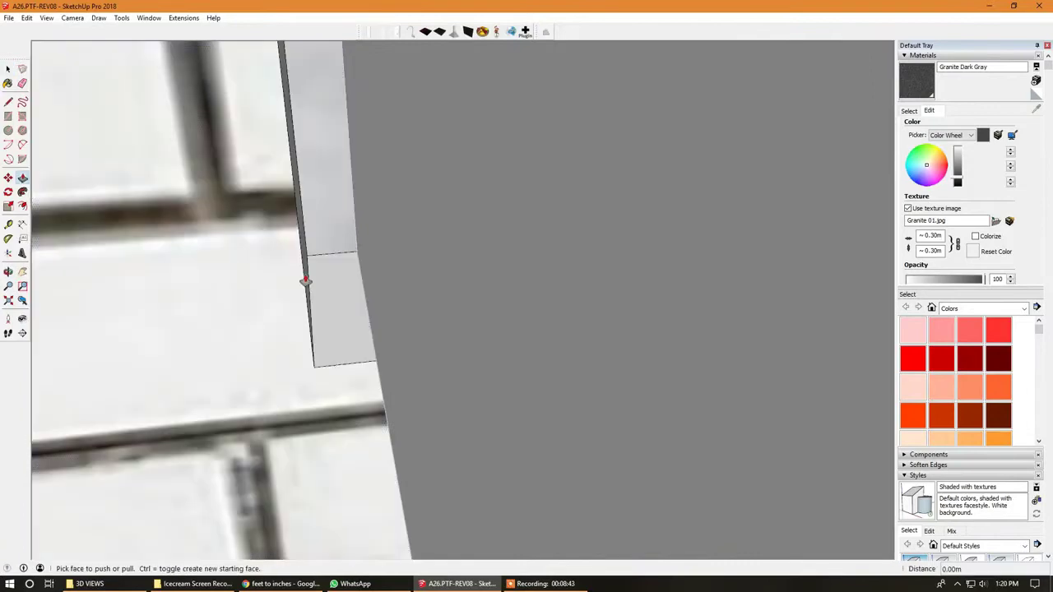
pyautogui.click(305, 280)
pyautogui.scroll(-3, 378, 339)
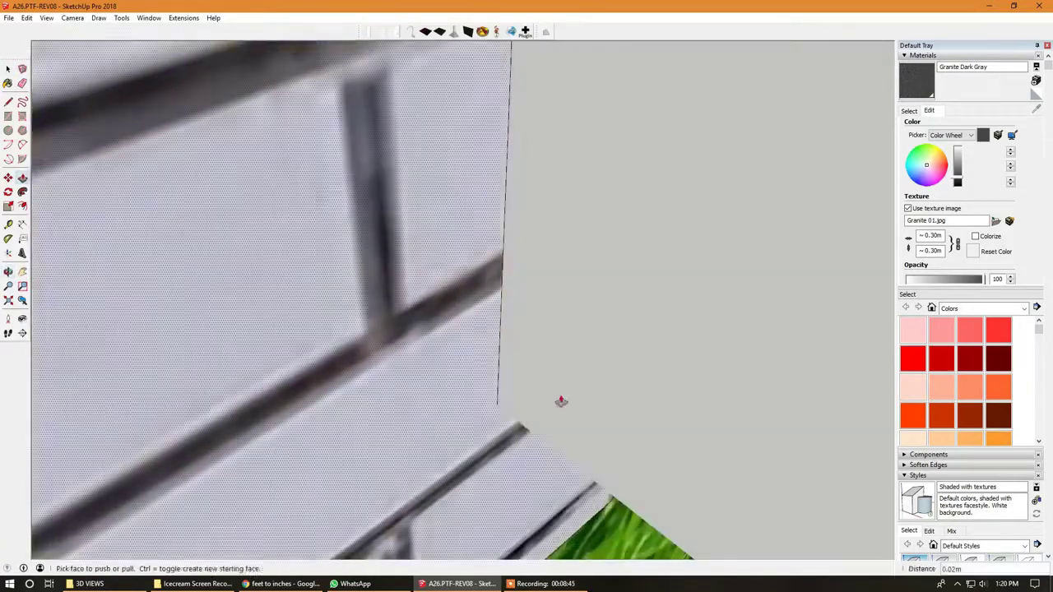
pyautogui.press('space')
pyautogui.scroll(-3, 441, 425)
pyautogui.scroll(-3, 437, 430)
# - Select the booth bench-and-table sets along the lamp wall
pyautogui.scroll(-3, 437, 431)
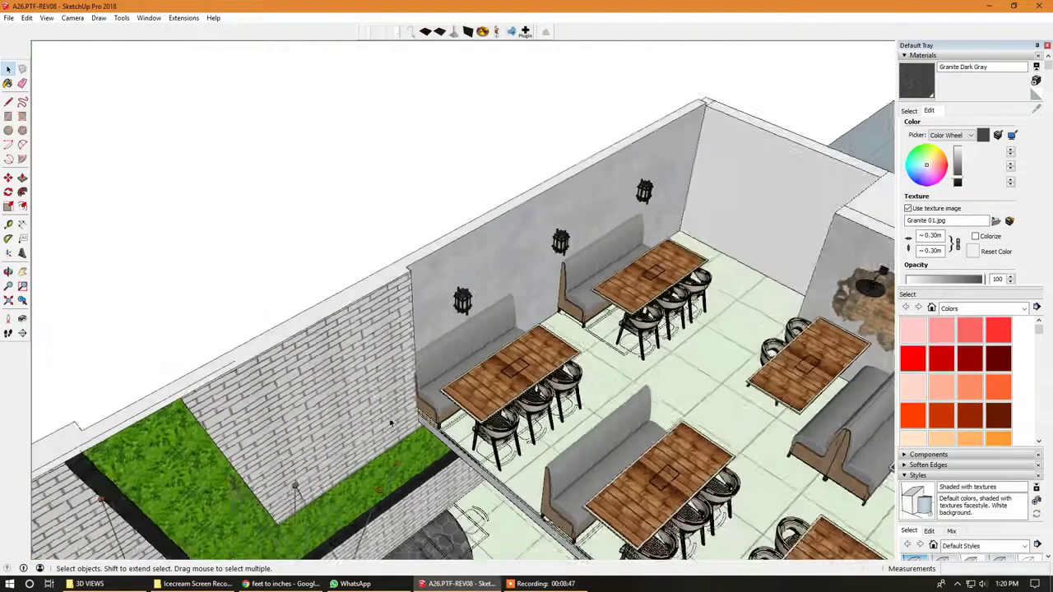
pyautogui.scroll(2, 494, 387)
pyautogui.click(506, 388)
pyautogui.scroll(1, 510, 391)
pyautogui.scroll(-2, 481, 465)
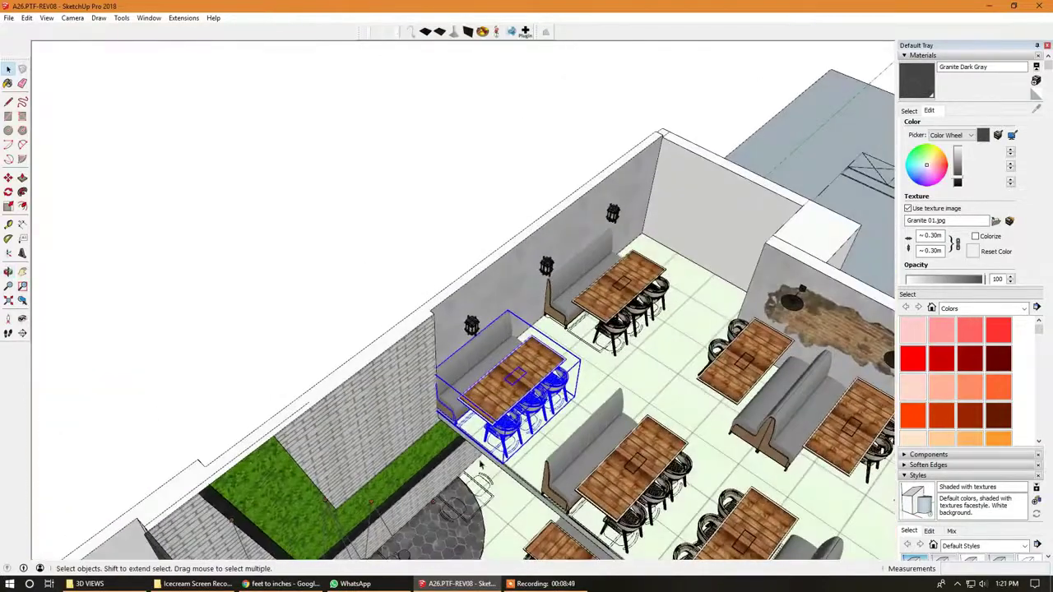
pyautogui.moveTo(532, 311); pyautogui.dragTo(576, 296, button='middle')
pyautogui.scroll(-2, 575, 296)
pyautogui.scroll(2, 625, 279)
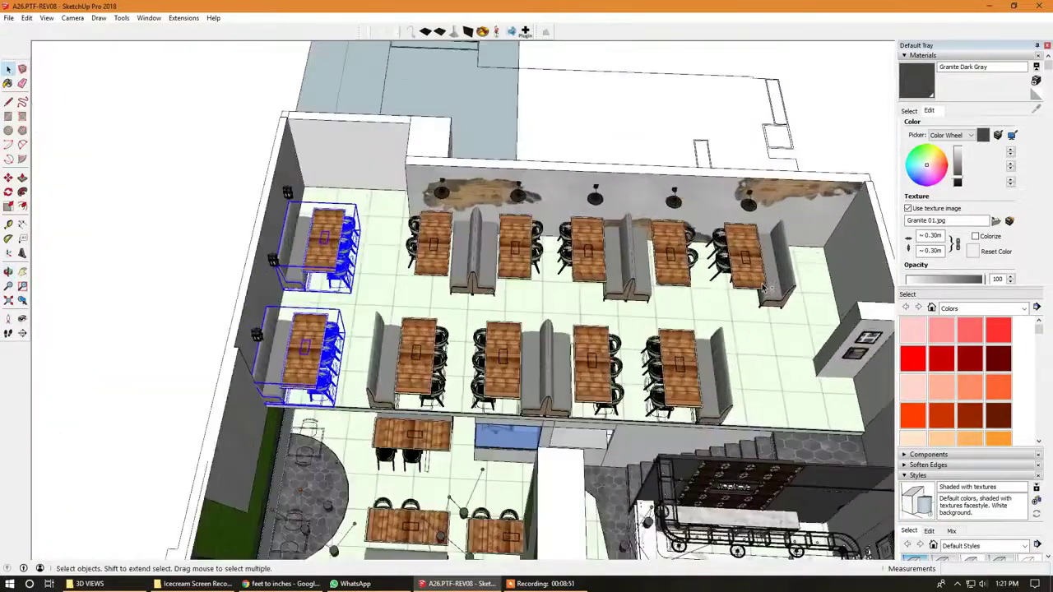
pyautogui.scroll(2, 668, 263)
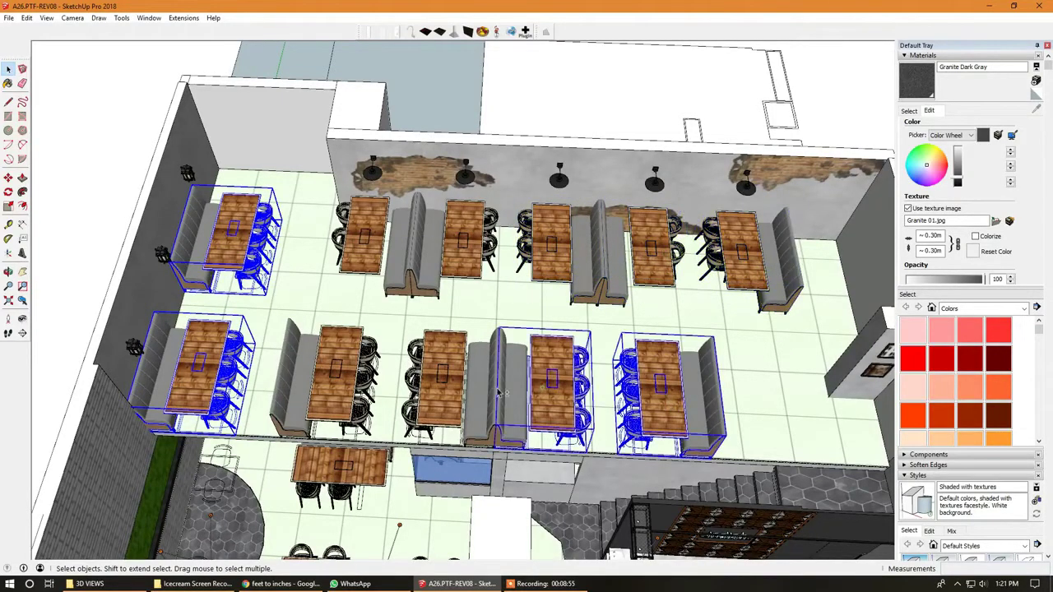
pyautogui.keyDown('shift'); pyautogui.click(338, 394); pyautogui.keyUp('shift')
# - Shift the selected booth sets about 0.13 m into their final position
pyautogui.moveTo(337, 394); pyautogui.dragTo(272, 302, button='middle')
pyautogui.scroll(2, 272, 301)
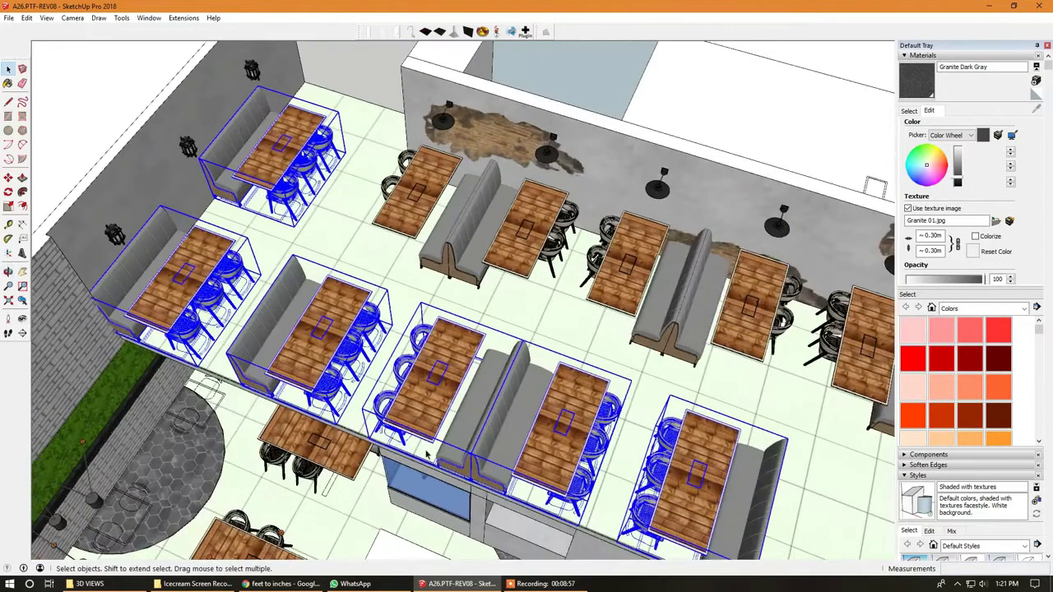
pyautogui.scroll(-2, 427, 453)
pyautogui.scroll(3, 370, 370)
pyautogui.moveTo(362, 362); pyautogui.dragTo(483, 335, button='middle')
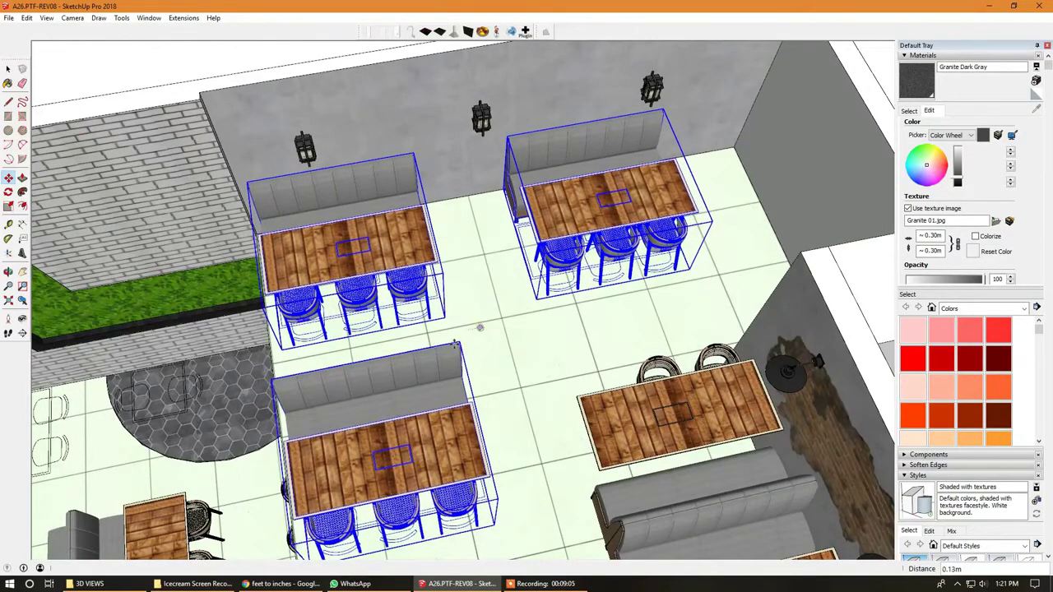
pyautogui.press('space')
pyautogui.scroll(-10, 454, 343)
pyautogui.moveTo(454, 342); pyautogui.dragTo(445, 193, button='middle')
# - Respace the lantern wall lamps along the wall above the booths
pyautogui.click(446, 193)
pyautogui.scroll(5, 444, 278)
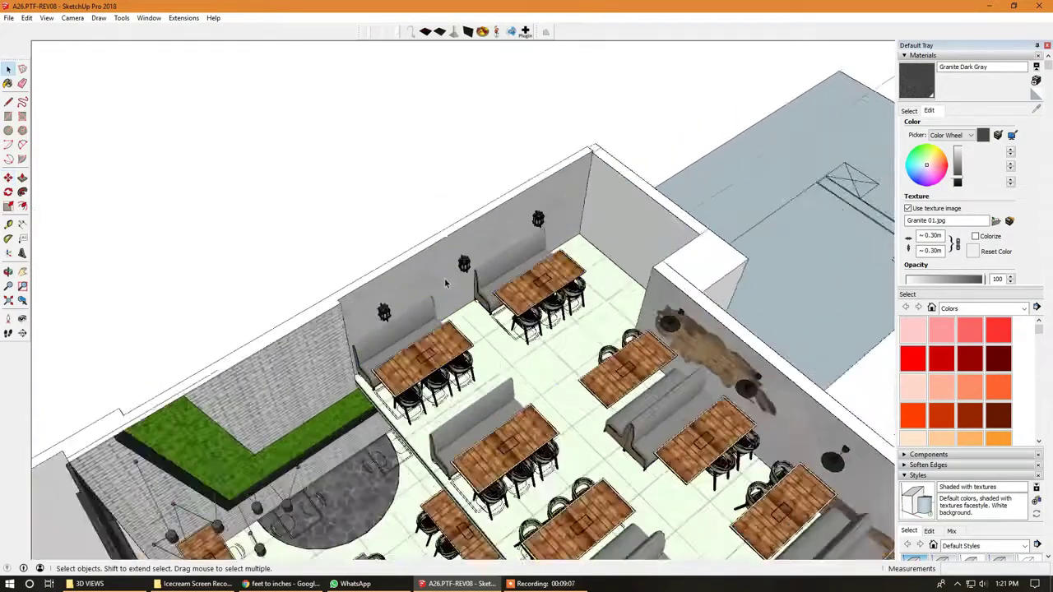
pyautogui.scroll(3, 444, 277)
pyautogui.moveTo(444, 278); pyautogui.dragTo(494, 247, button='middle')
pyautogui.scroll(-3, 557, 301)
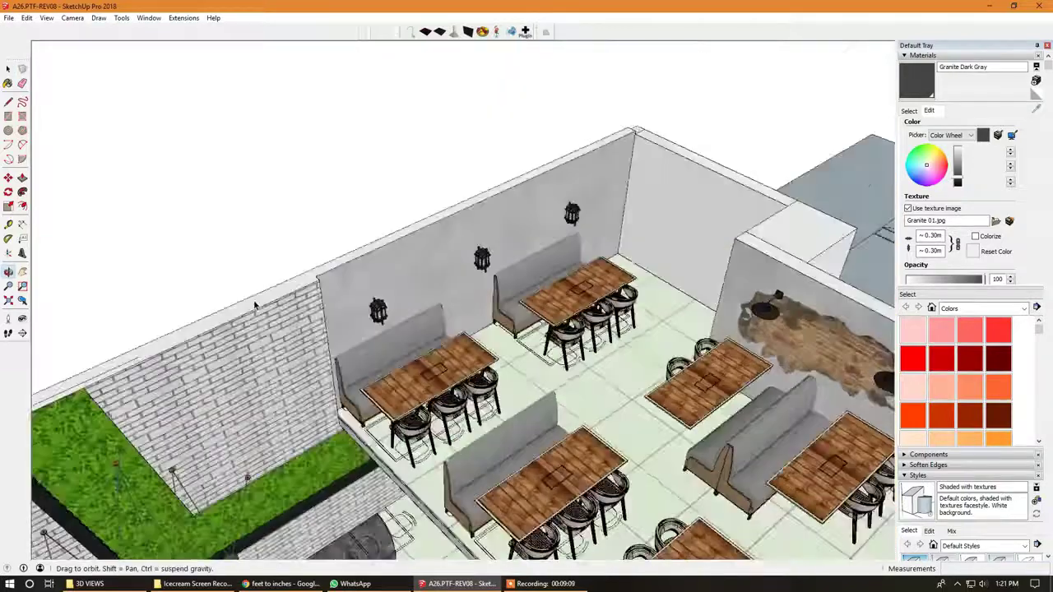
pyautogui.moveTo(556, 301); pyautogui.dragTo(637, 258, button='middle')
pyautogui.scroll(3, 637, 258)
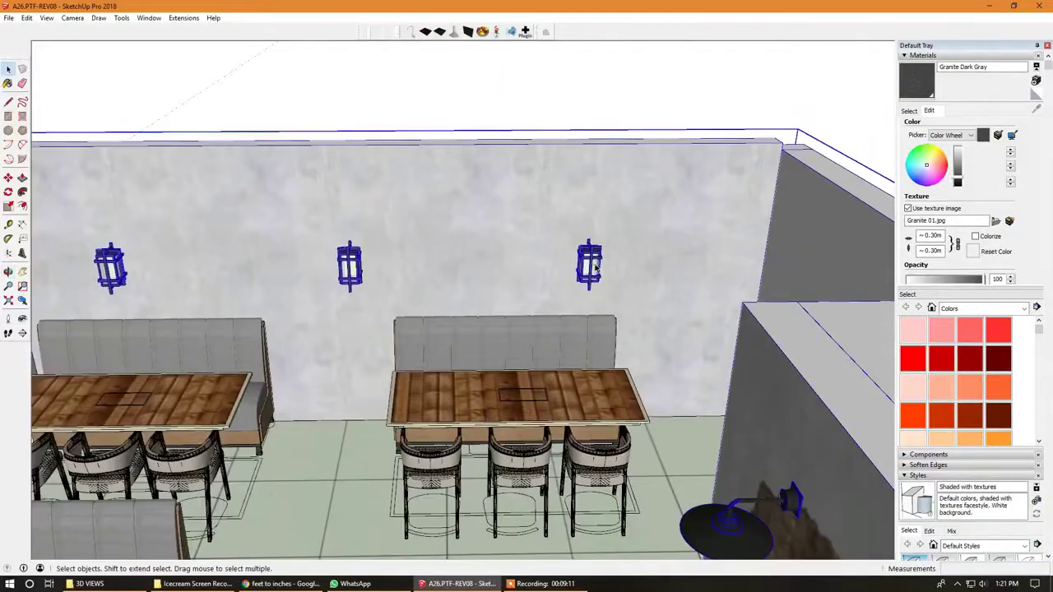
pyautogui.click(594, 262)
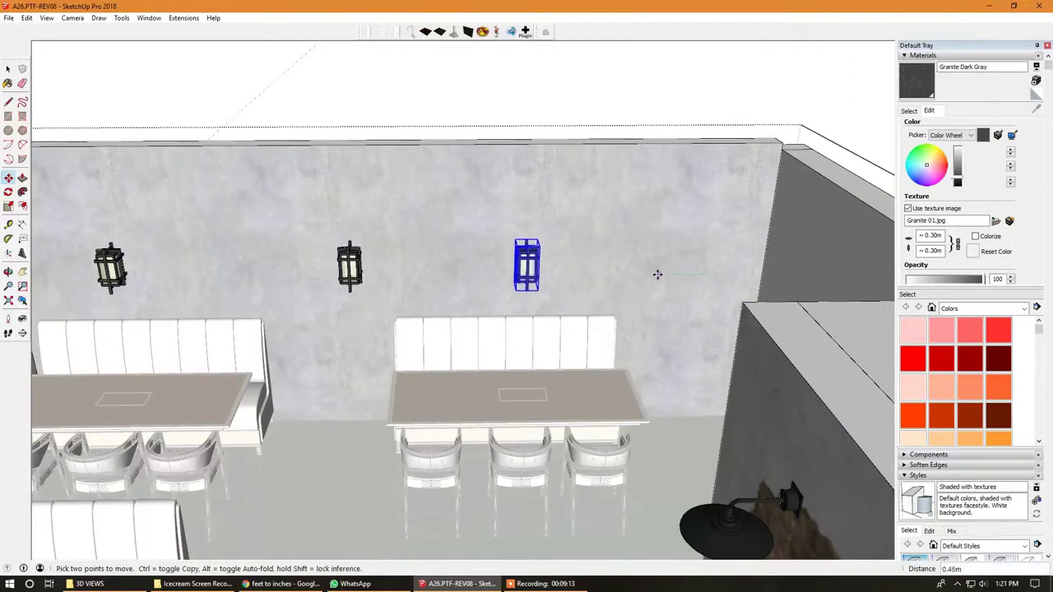
pyautogui.scroll(-3, 614, 274)
pyautogui.press('space')
pyautogui.scroll(3, 286, 274)
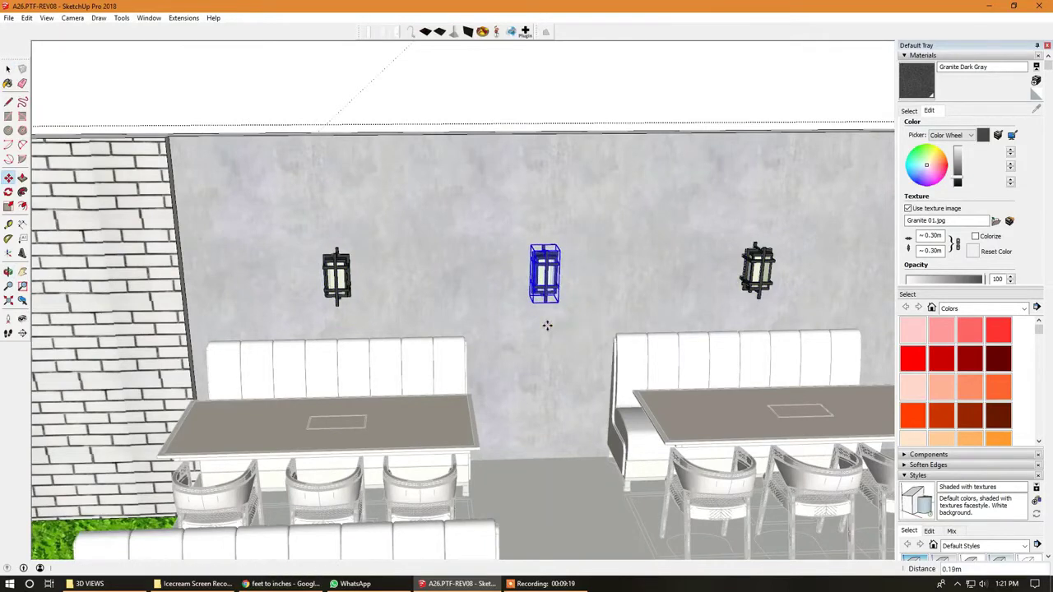
pyautogui.press('space')
# - Raise all three wall lamps about 0.17 m higher on the wall
pyautogui.press('m')
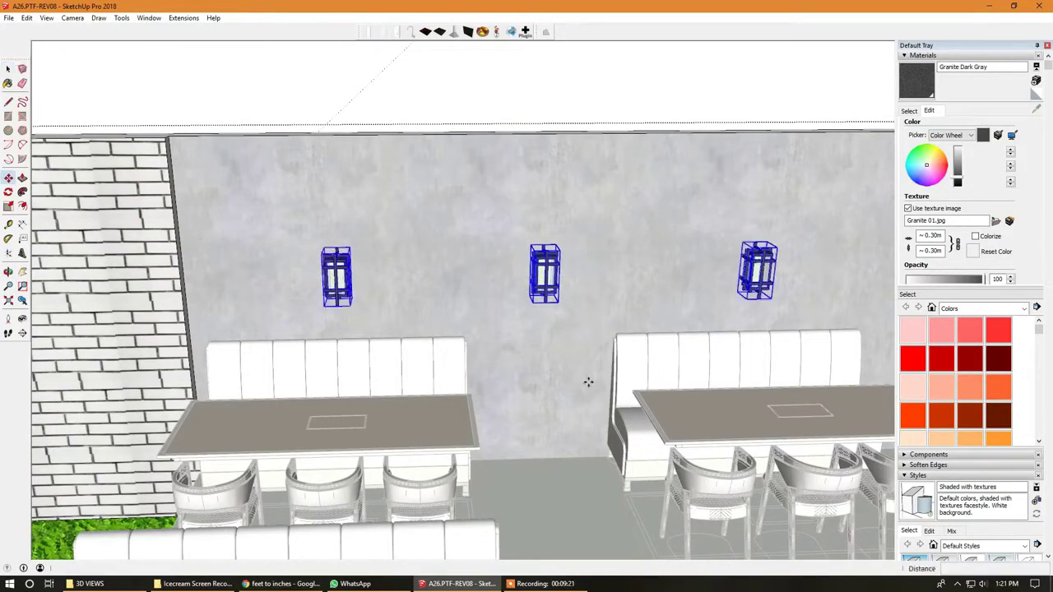
pyautogui.moveTo(588, 379); pyautogui.dragTo(587, 360)
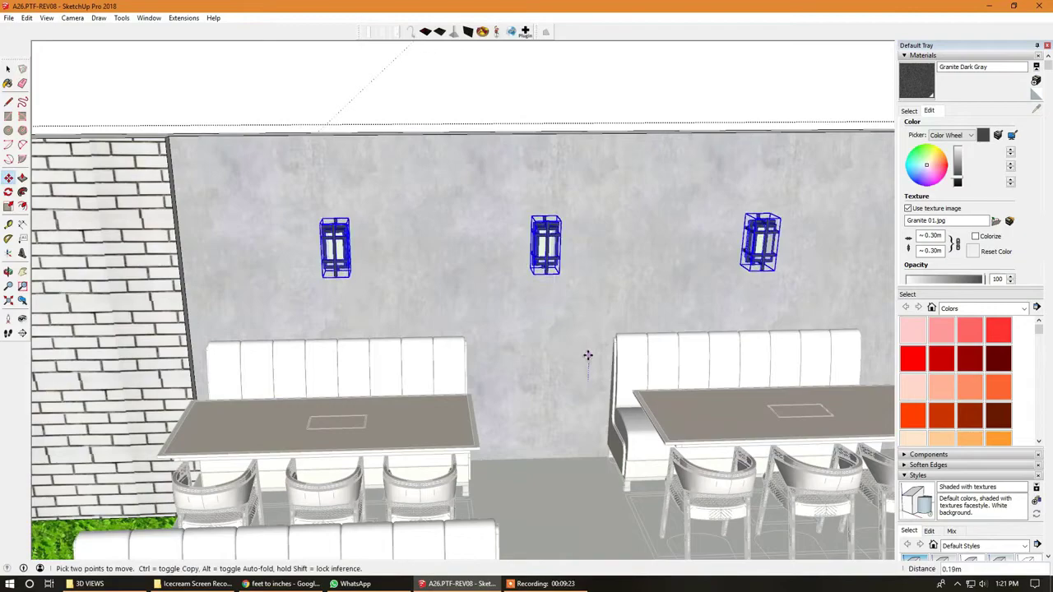
pyautogui.press('space')
pyautogui.moveTo(550, 324); pyautogui.dragTo(429, 279, button='middle')
# - Open the wall-lamp group for editing
pyautogui.scroll(-5, 785, 289)
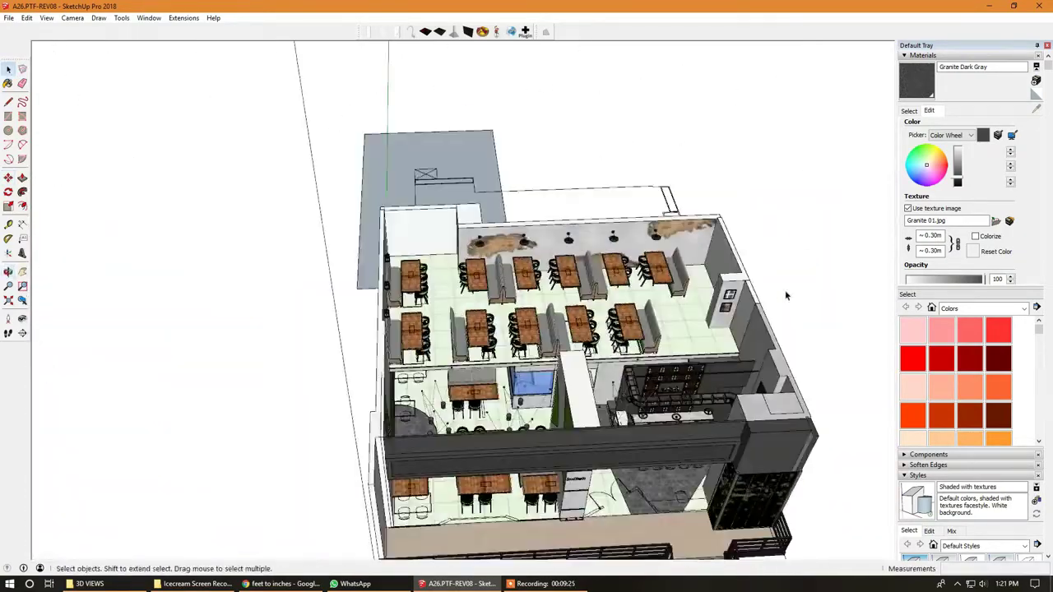
pyautogui.moveTo(785, 289); pyautogui.dragTo(658, 247, button='middle')
pyautogui.scroll(5, 588, 194)
pyautogui.scroll(2, 588, 193)
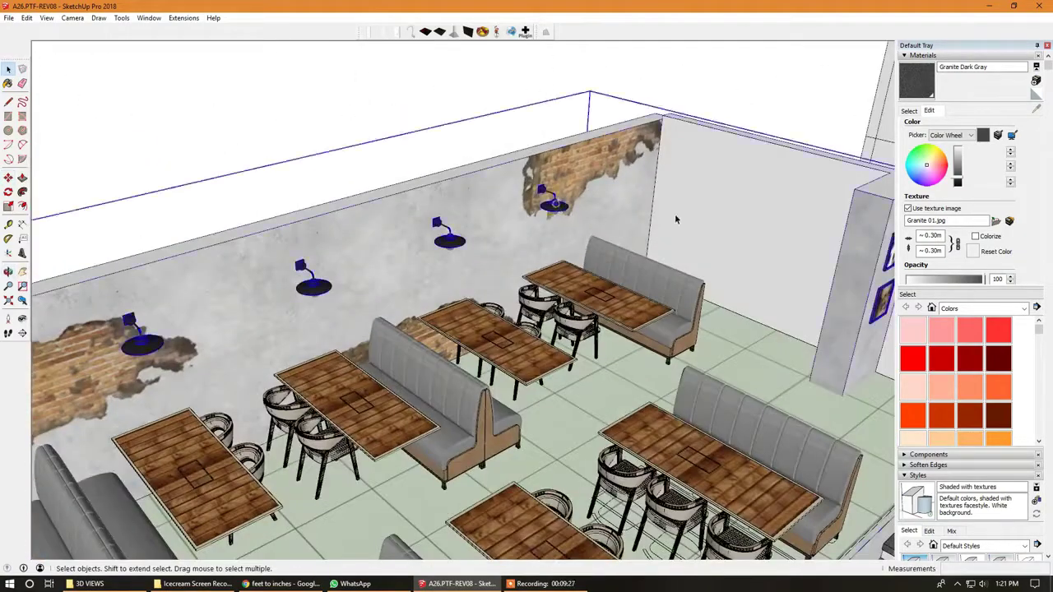
pyautogui.scroll(-3, 588, 193)
pyautogui.doubleClick(625, 218)
pyautogui.scroll(3, 625, 218)
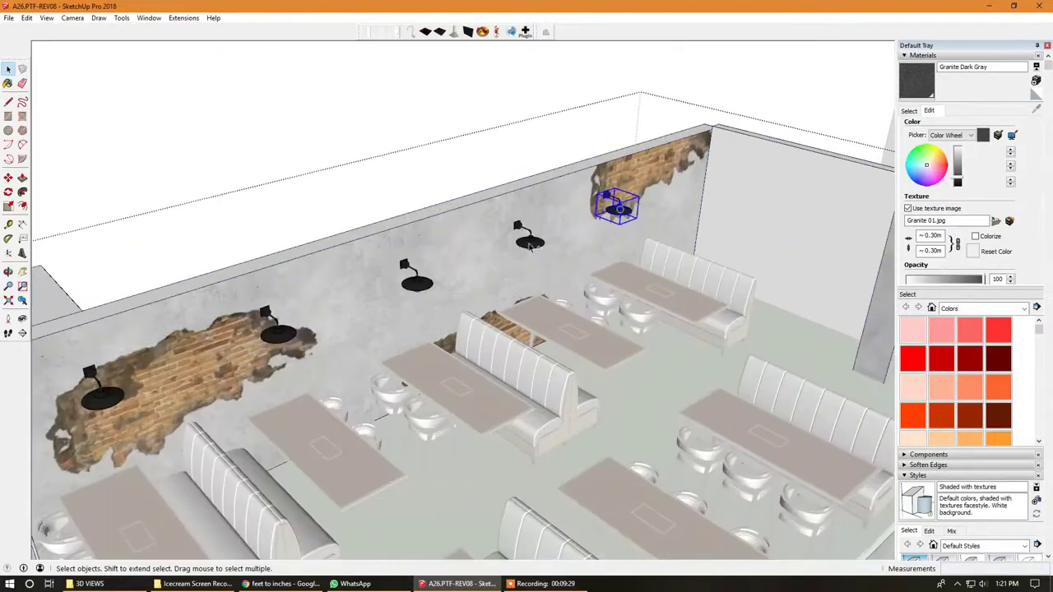
# - Shift a wall lamp about 0.09 m so it sits over its table
pyautogui.keyDown('shift'); pyautogui.click(103, 403); pyautogui.keyUp('shift')
pyautogui.moveTo(103, 403)
pyautogui.mouseDown(button='middle')
pyautogui.moveTo(212, 342)
pyautogui.moveTo(280, 341)
pyautogui.moveTo(347, 311)
pyautogui.moveTo(452, 298)
pyautogui.moveTo(493, 346)
pyautogui.moveTo(483, 362)
pyautogui.moveTo(494, 384)
pyautogui.moveTo(616, 365)
pyautogui.moveTo(720, 365)
pyautogui.moveTo(548, 354)
pyautogui.mouseUp(button='middle')
pyautogui.press('m')
pyautogui.press('m')
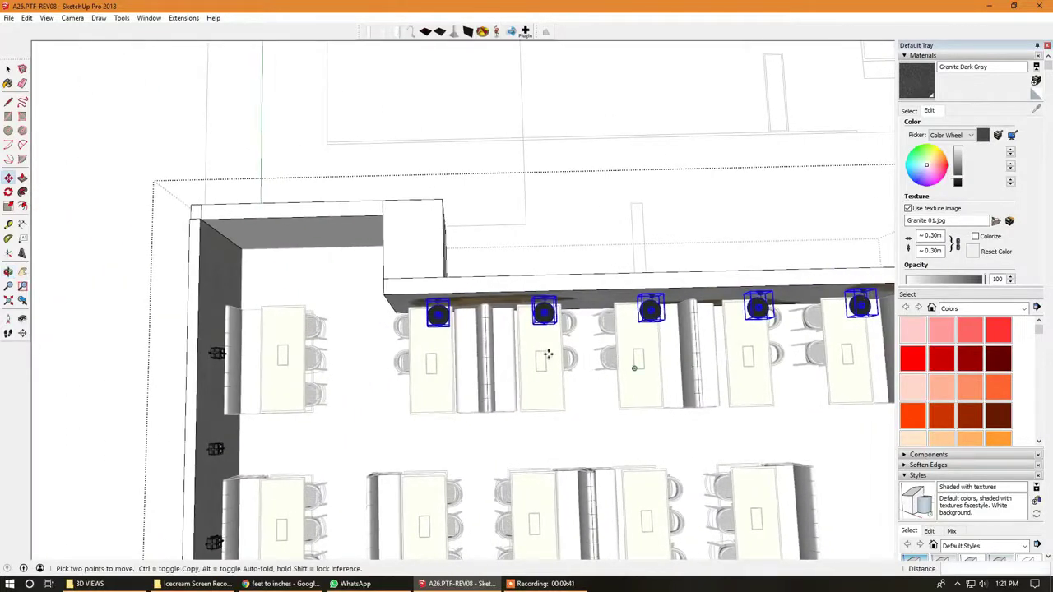
pyautogui.scroll(3, 548, 346)
pyautogui.press('space')
pyautogui.click(550, 335)
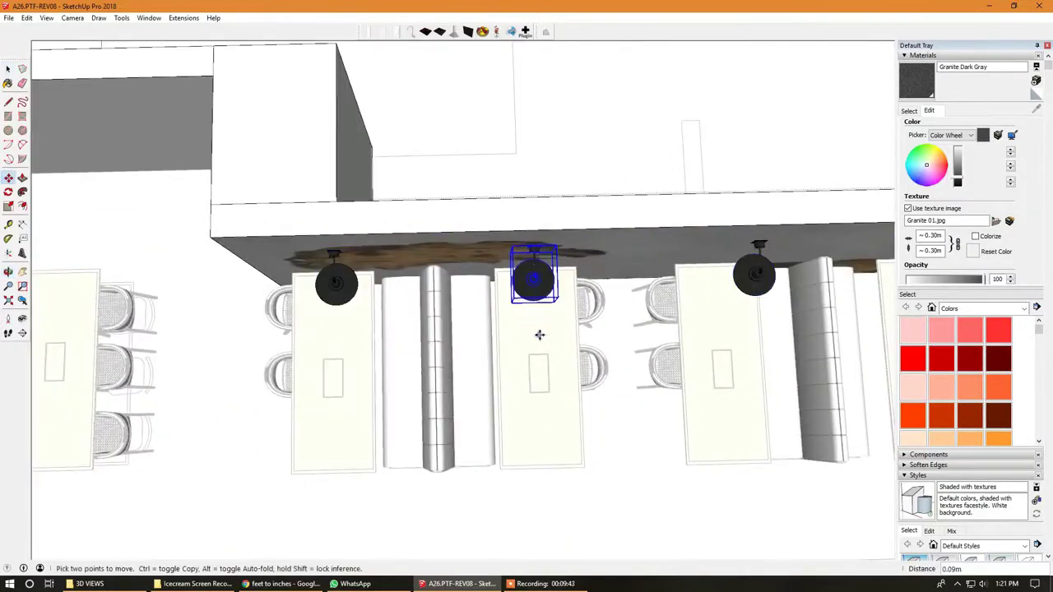
pyautogui.scroll(-3, 542, 335)
pyautogui.scroll(3, 409, 294)
pyautogui.press('space')
# - Centre the lamp above the left table
pyautogui.click(409, 294)
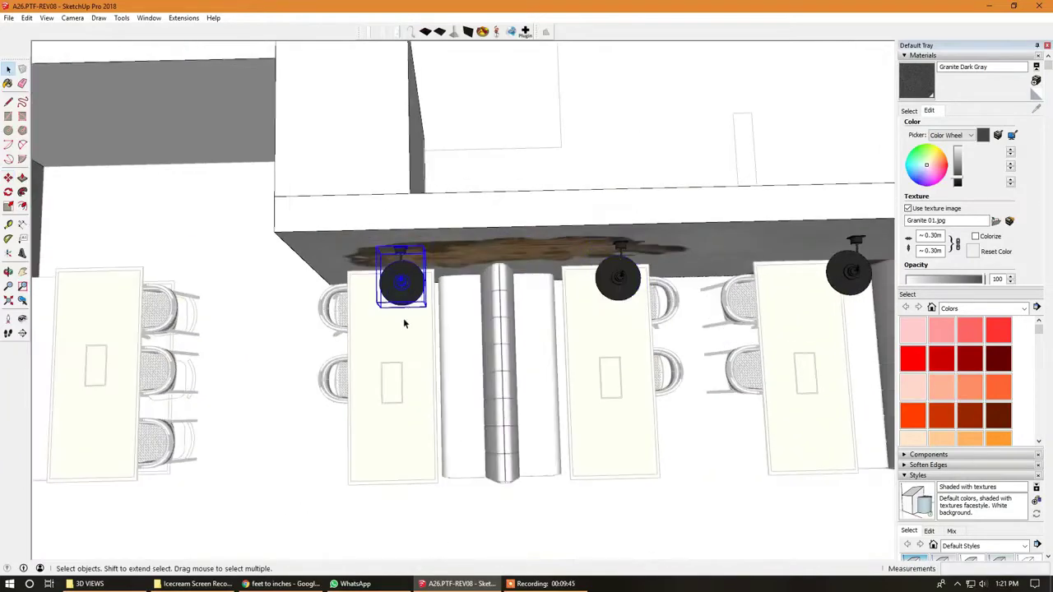
pyautogui.press('m')
pyautogui.click(403, 320)
pyautogui.scroll(-3, 398, 327)
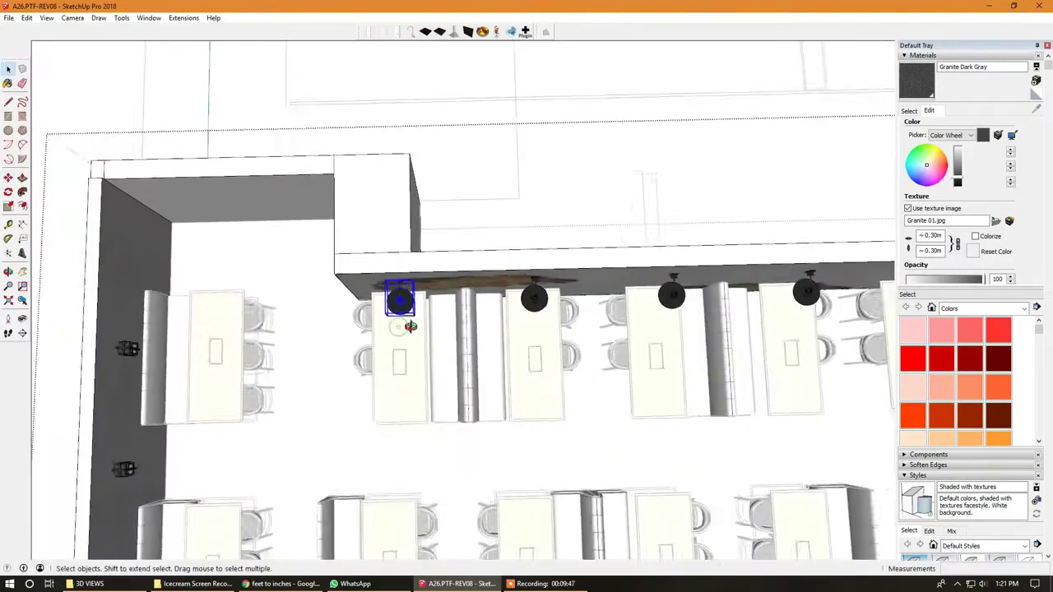
pyautogui.moveTo(411, 325); pyautogui.dragTo(420, 230, button='middle')
pyautogui.scroll(3, 420, 214)
pyautogui.press('space')
# - Select the brick-patched dining-room wall
pyautogui.scroll(-3, 412, 198)
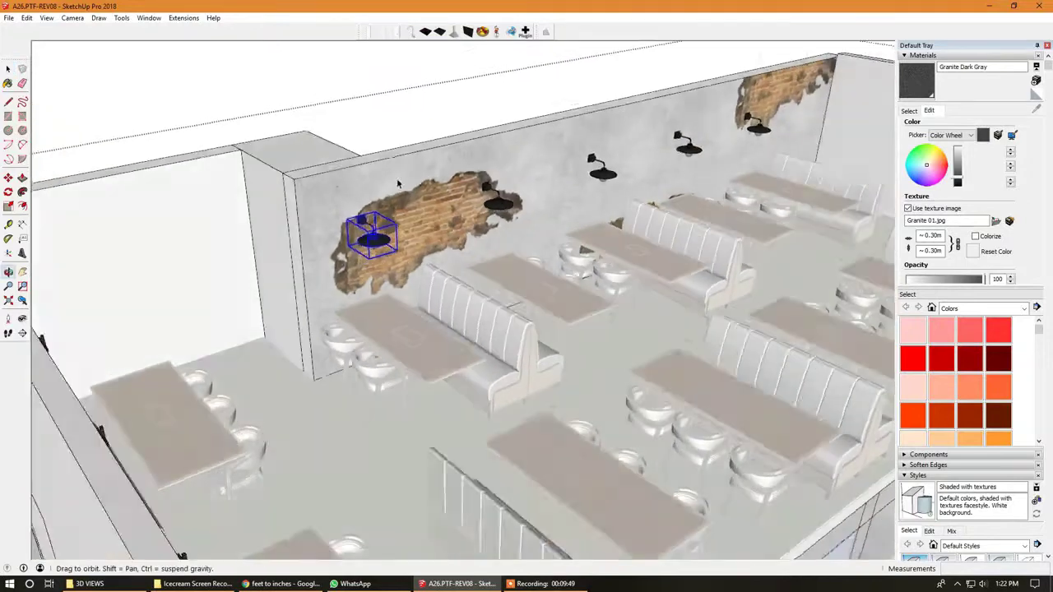
pyautogui.click(397, 178)
pyautogui.scroll(3, 508, 167)
# - Scale up the wall's brick texture with Texture Position so a patch sits behind the left tables
pyautogui.rightClick(541, 147)
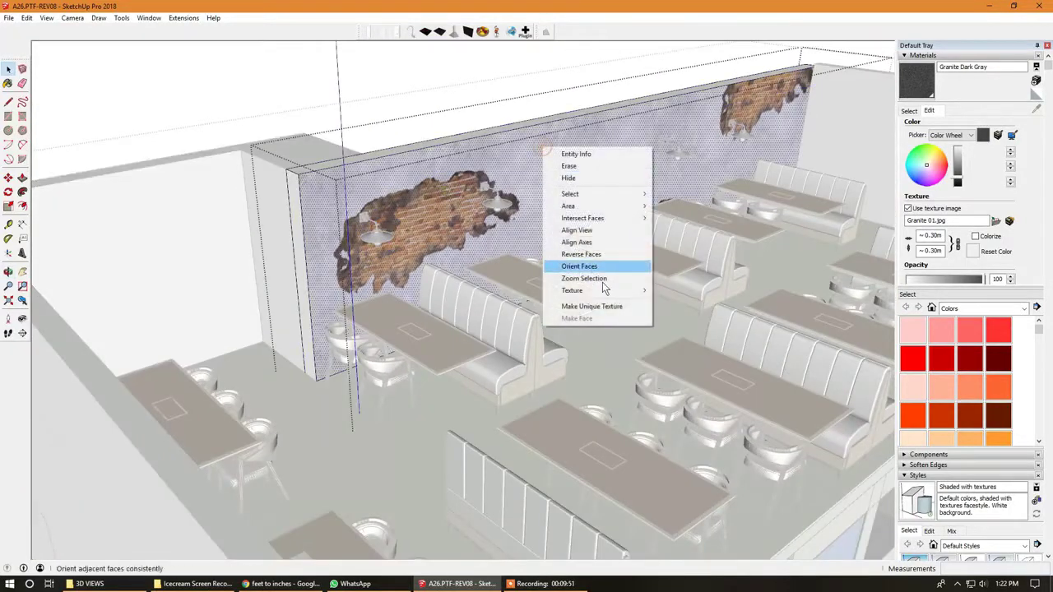
pyautogui.click(683, 290)
pyautogui.scroll(-3, 479, 276)
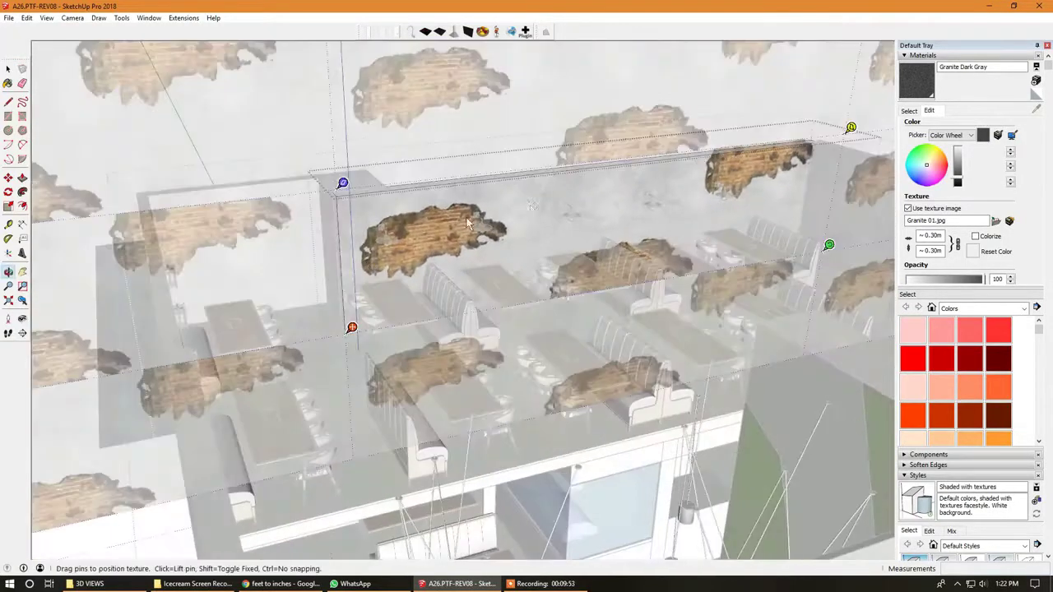
pyautogui.scroll(4, 498, 241)
pyautogui.scroll(-2, 510, 262)
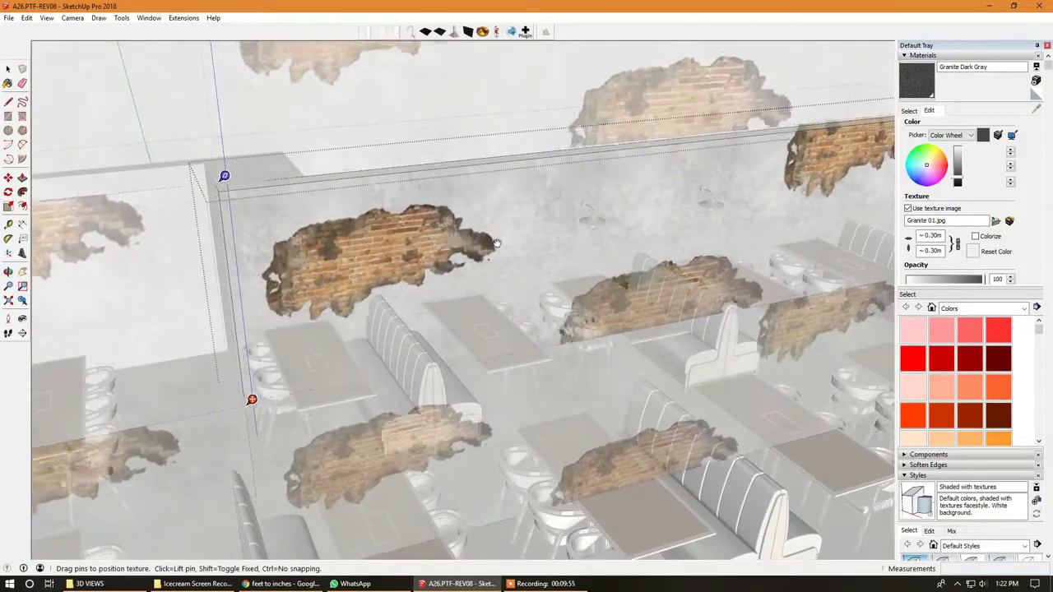
pyautogui.scroll(-3, 576, 255)
pyautogui.scroll(2, 623, 246)
pyautogui.moveTo(787, 261); pyautogui.dragTo(858, 259)
pyautogui.moveTo(566, 202)
pyautogui.keyDown('shift'); pyautogui.mouseDown(button='middle')
pyautogui.moveTo(568, 234)
pyautogui.moveTo(569, 216)
pyautogui.moveTo(537, 231)
pyautogui.moveTo(587, 228)
pyautogui.moveTo(586, 264)
pyautogui.moveTo(535, 263)
pyautogui.mouseUp(button='middle'); pyautogui.keyUp('shift')
pyautogui.rightClick(567, 209)
pyautogui.click(586, 215)
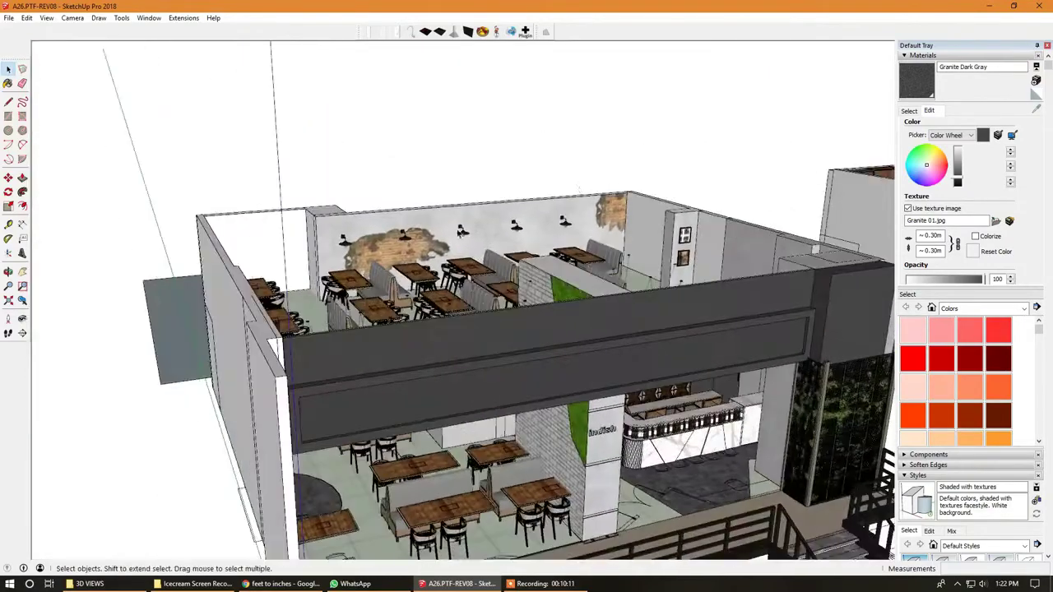
pyautogui.scroll(3, 462, 232)
pyautogui.scroll(2, 504, 229)
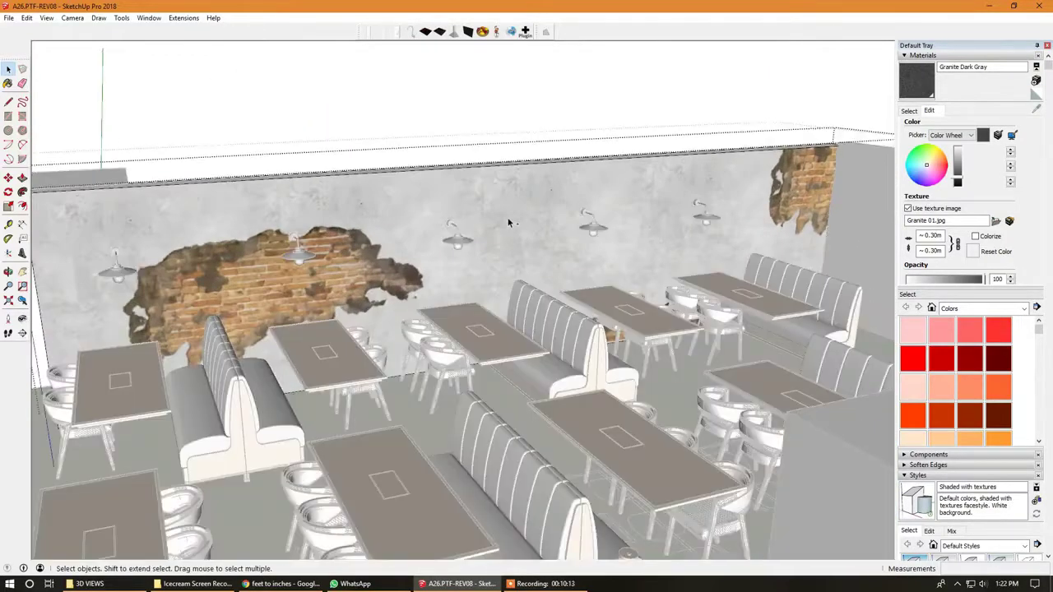
pyautogui.scroll(-1, 509, 222)
pyautogui.scroll(-1, 494, 221)
pyautogui.scroll(-1, 493, 222)
pyautogui.scroll(-2, 498, 221)
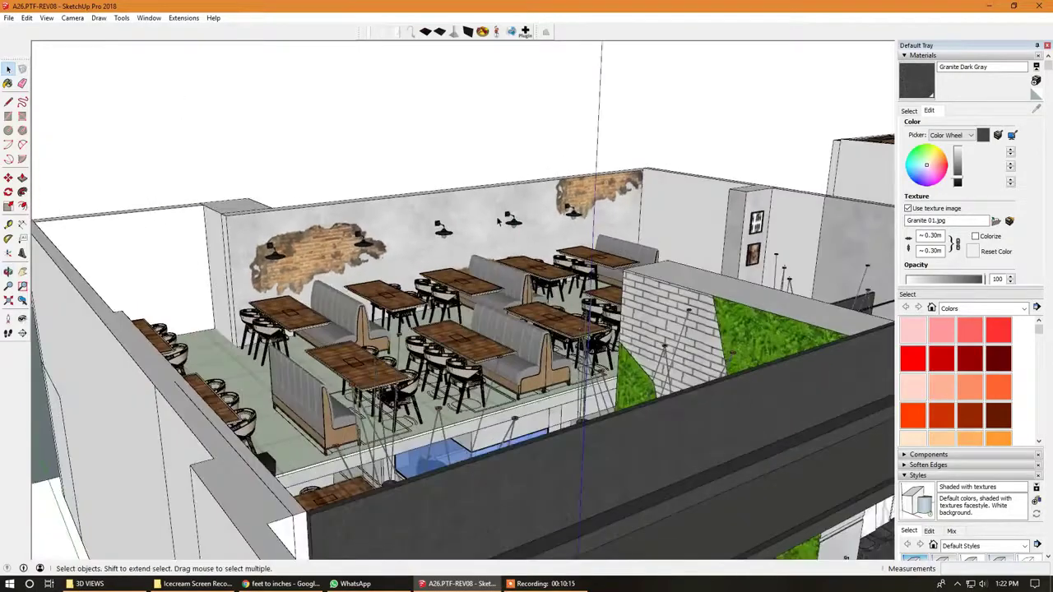
pyautogui.moveTo(498, 220); pyautogui.dragTo(502, 310, button='middle')
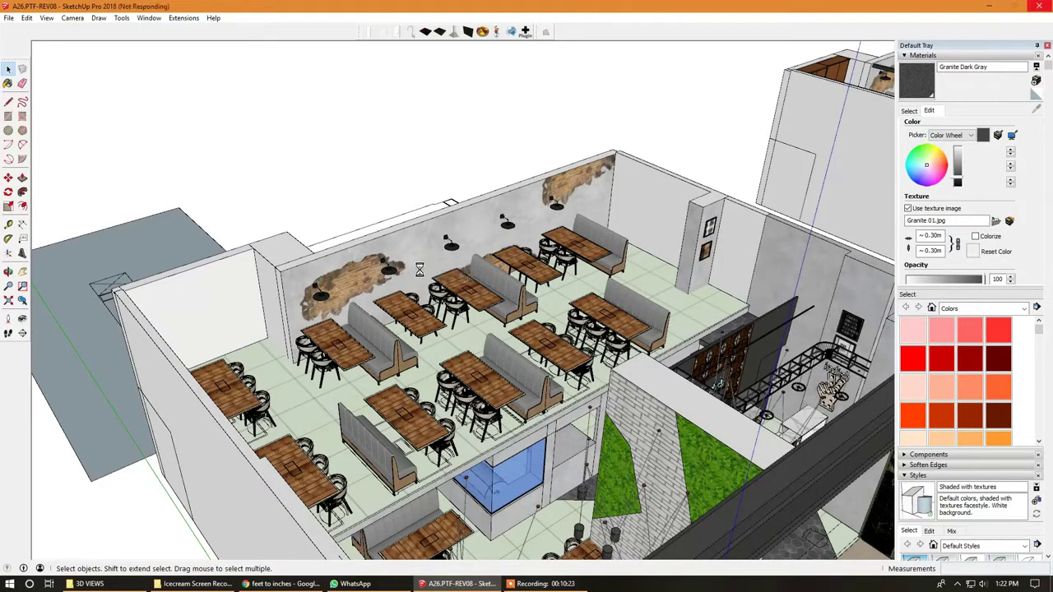
pyautogui.scroll(-3, 421, 274)
pyautogui.scroll(-3, 401, 288)
# - Select the wooden wall cabinet together with the tall oven unit
pyautogui.scroll(-3, 646, 265)
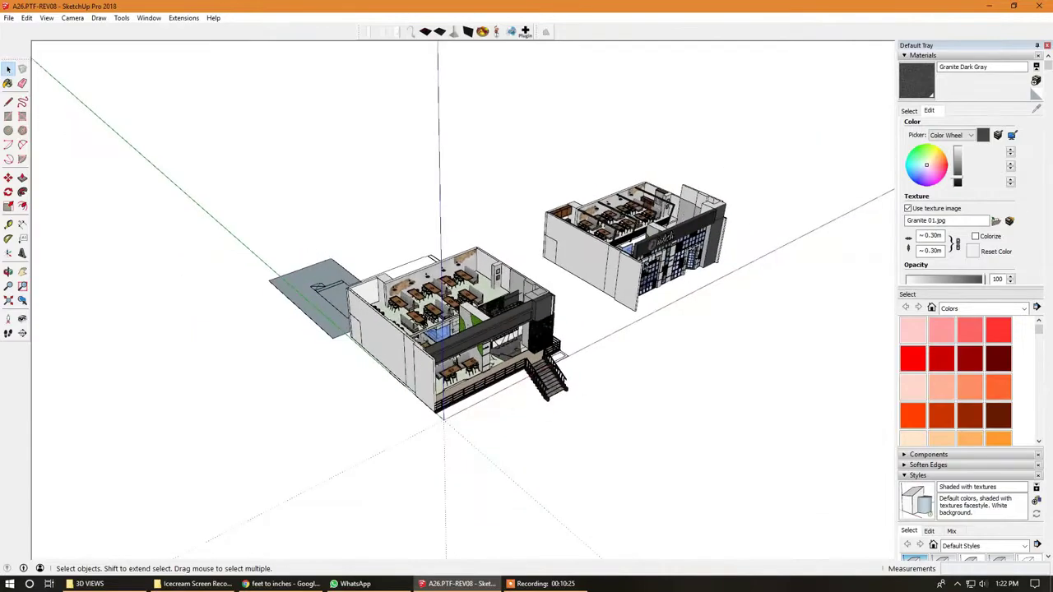
pyautogui.scroll(6, 650, 186)
pyautogui.scroll(5, 650, 186)
pyautogui.scroll(5, 650, 186)
pyautogui.click(527, 184)
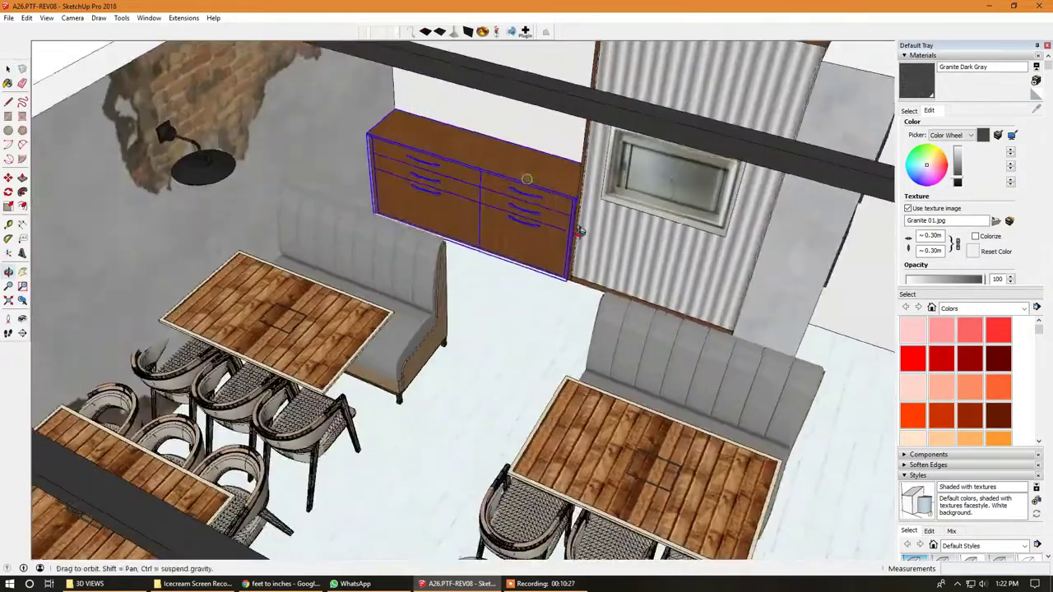
pyautogui.moveTo(527, 184); pyautogui.dragTo(738, 220, button='middle')
pyautogui.scroll(-3, 600, 214)
pyautogui.scroll(3, 638, 126)
pyautogui.keyDown('shift'); pyautogui.click(639, 126); pyautogui.keyUp('shift')
pyautogui.moveTo(639, 126); pyautogui.dragTo(652, 192, button='middle')
# - Start a move on the selected cabinets, then cancel it without moving anything
pyautogui.press('m')
pyautogui.scroll(-2, 691, 206)
pyautogui.scroll(-3, 639, 155)
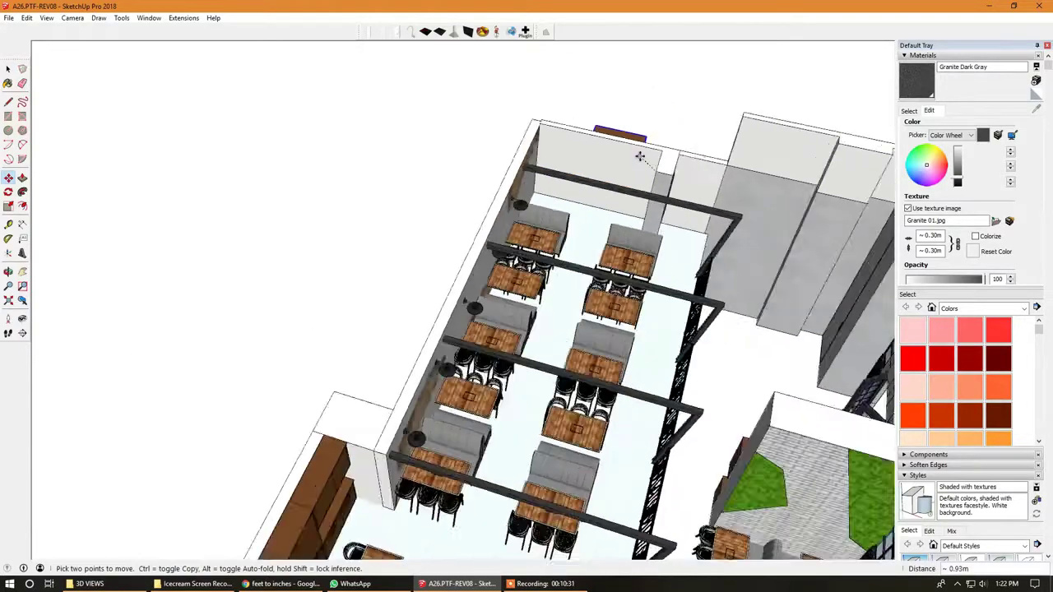
pyautogui.scroll(-3, 639, 156)
pyautogui.scroll(-2, 638, 156)
pyautogui.scroll(3, 642, 276)
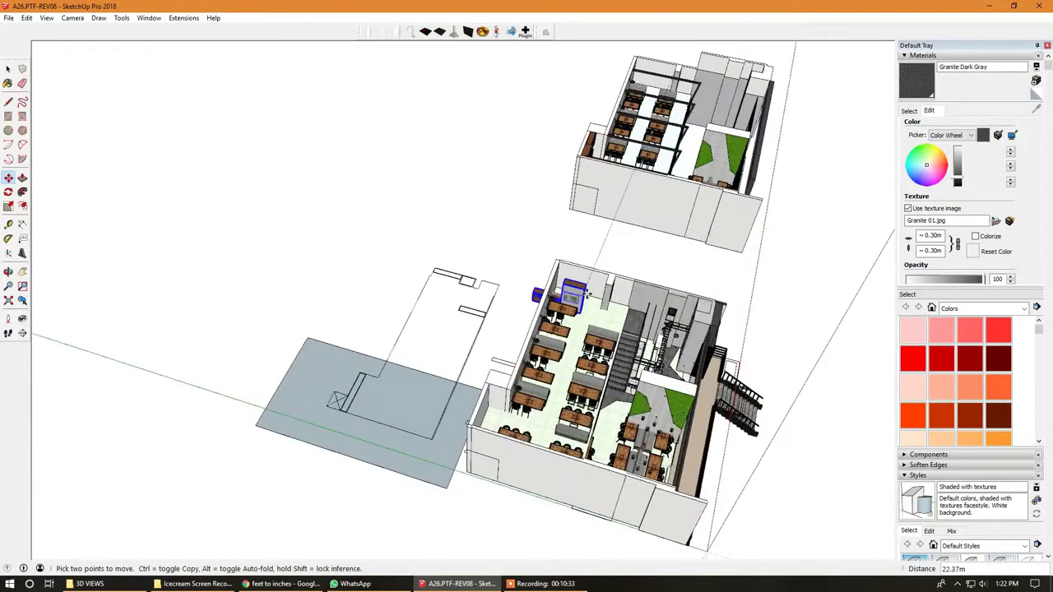
pyautogui.scroll(3, 625, 280)
pyautogui.scroll(-1, 528, 302)
pyautogui.scroll(-3, 528, 303)
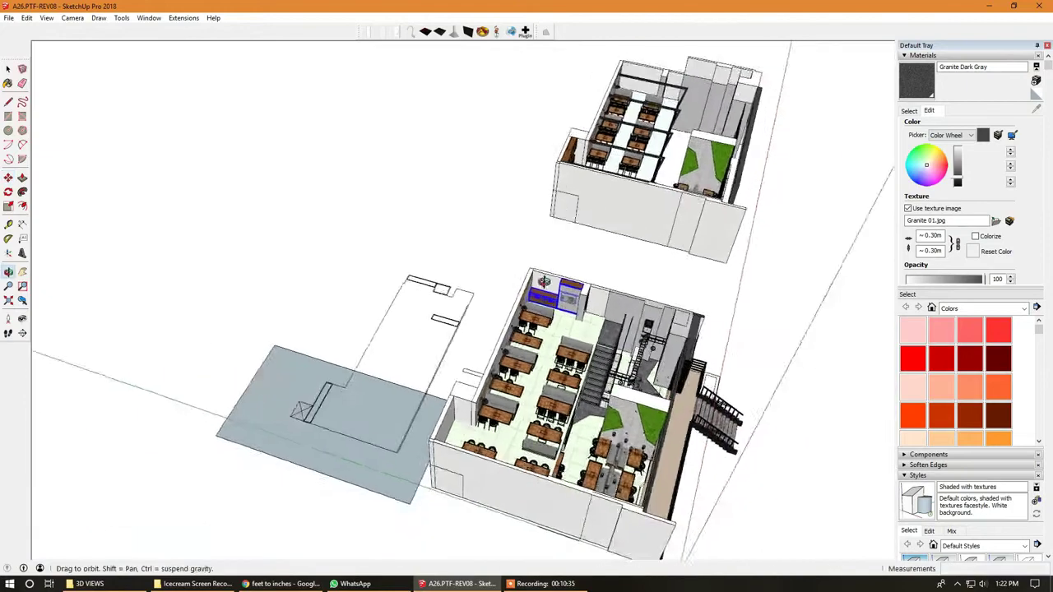
pyautogui.moveTo(528, 302); pyautogui.dragTo(576, 268, button='middle')
pyautogui.scroll(3, 576, 268)
pyautogui.scroll(-1, 520, 303)
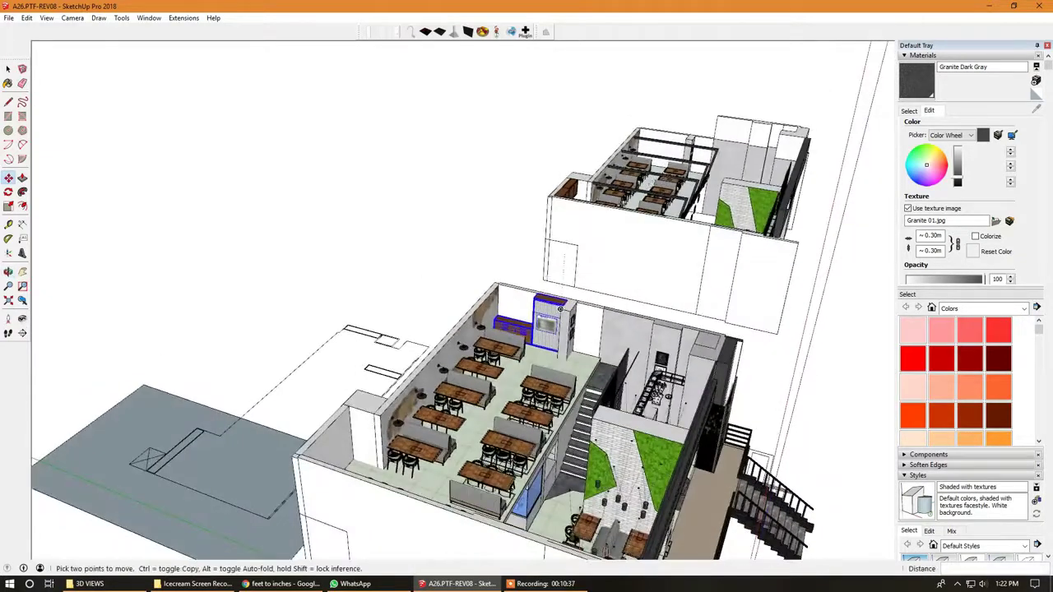
pyautogui.press('space')
pyautogui.scroll(2, 559, 308)
pyautogui.scroll(-2, 527, 321)
pyautogui.scroll(-2, 510, 330)
pyautogui.scroll(4, 489, 337)
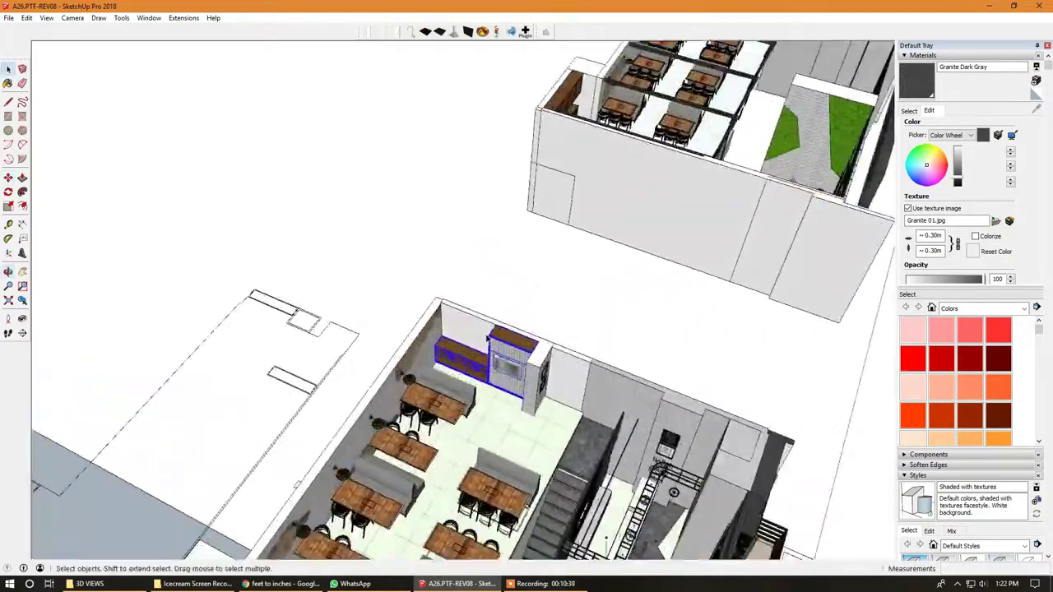
pyautogui.scroll(2, 490, 337)
pyautogui.scroll(2, 518, 321)
pyautogui.scroll(2, 560, 304)
pyautogui.scroll(1, 569, 298)
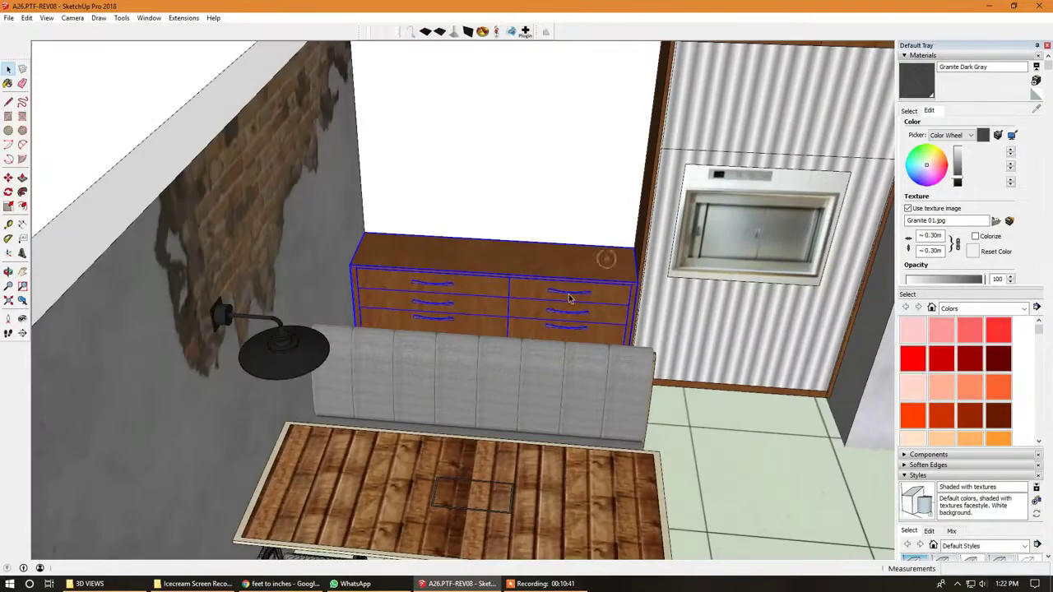
pyautogui.scroll(2, 592, 280)
# - Ctrl-copy the drawer cabinet onto the lower one, then lift it about 0.6 m
pyautogui.press('m')
pyautogui.click(649, 235)
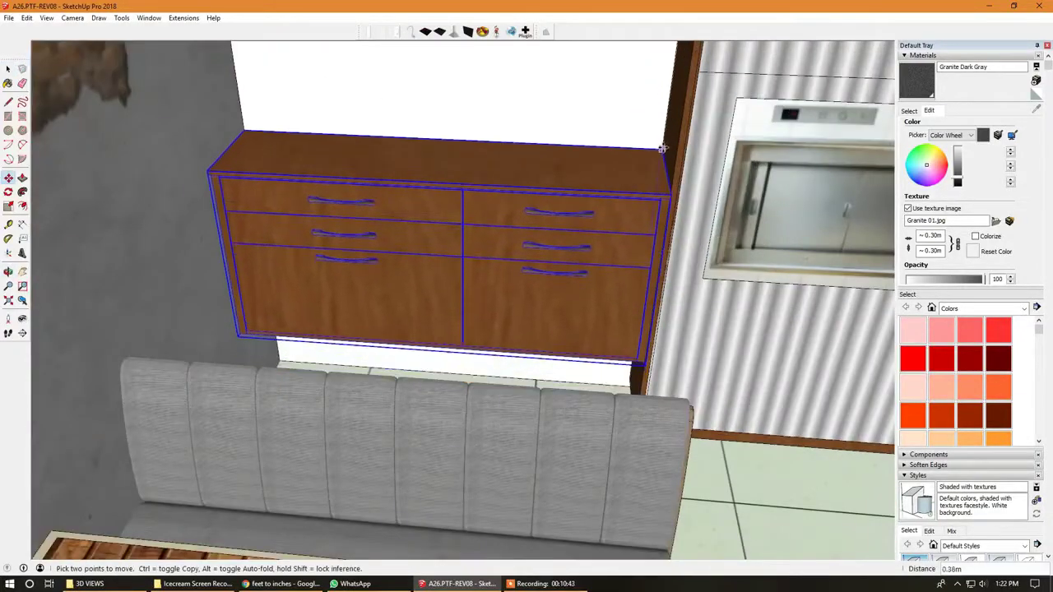
pyautogui.press('ctrl')
pyautogui.click(671, 103)
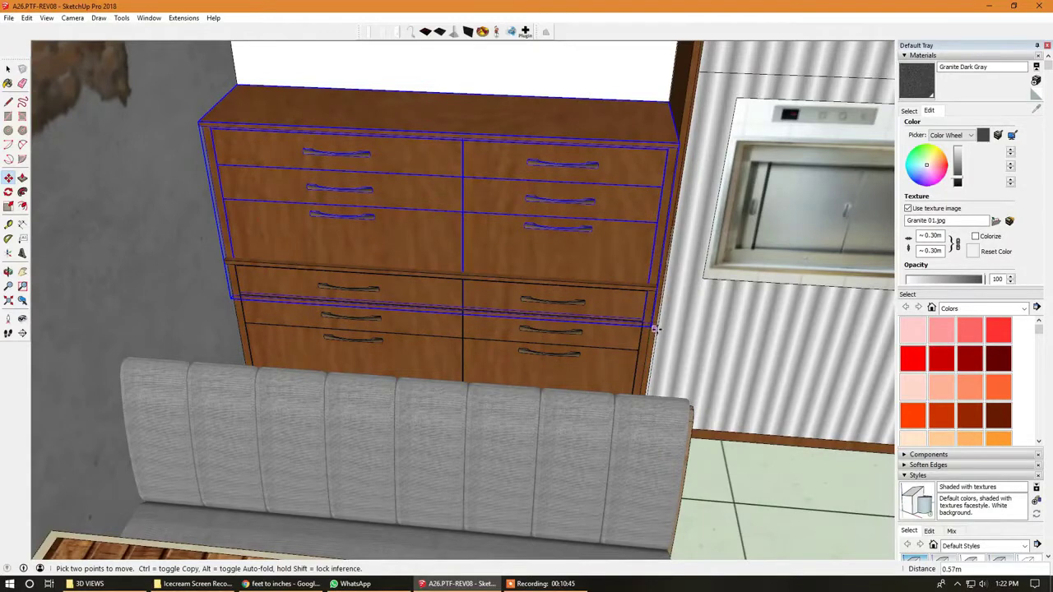
pyautogui.click(655, 326)
pyautogui.write('0.2')
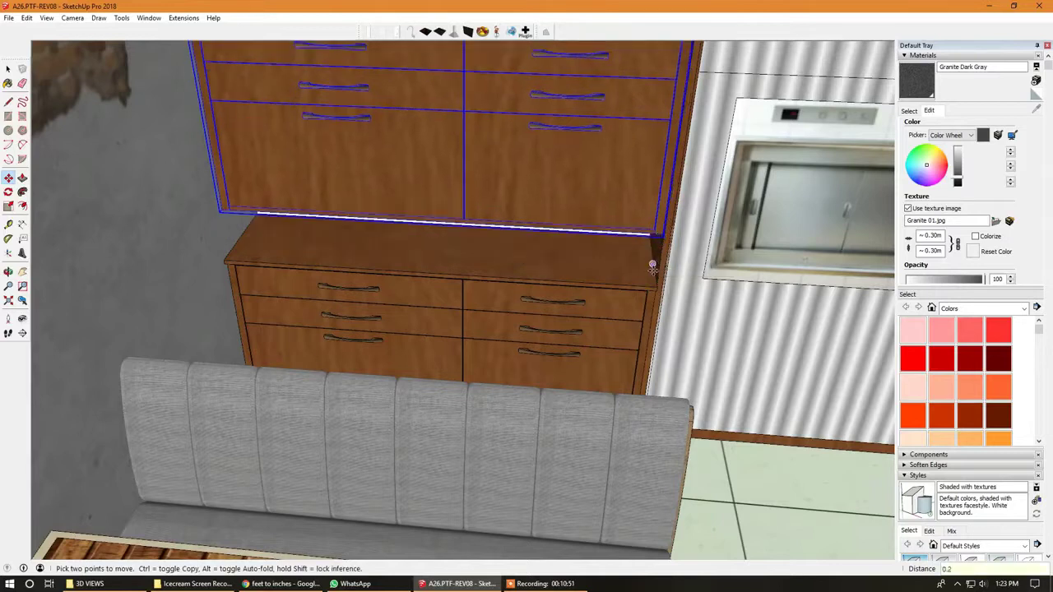
pyautogui.press('Return')
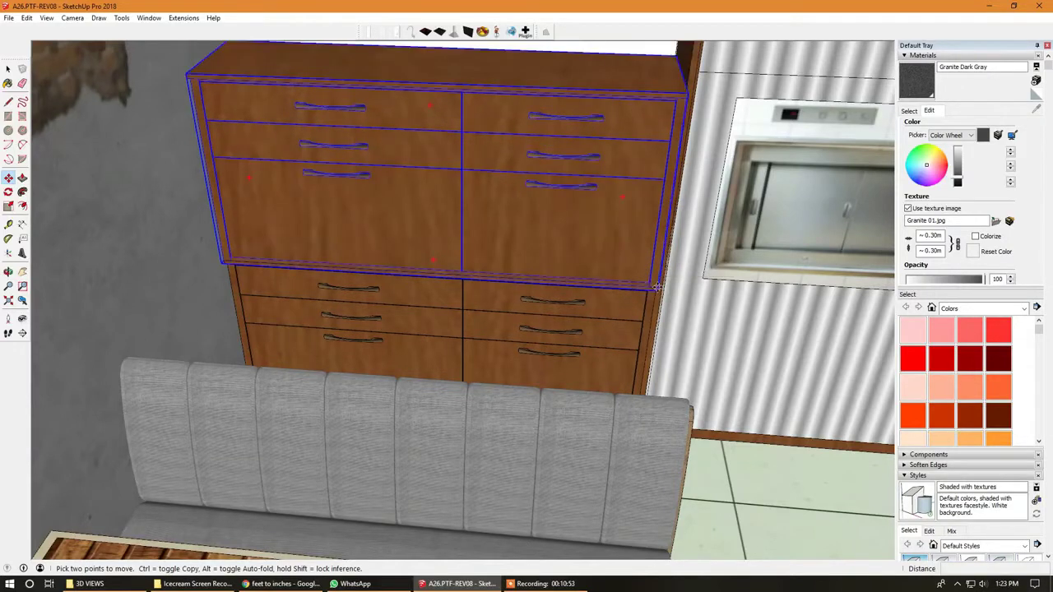
pyautogui.click(656, 286)
pyautogui.click(658, 247)
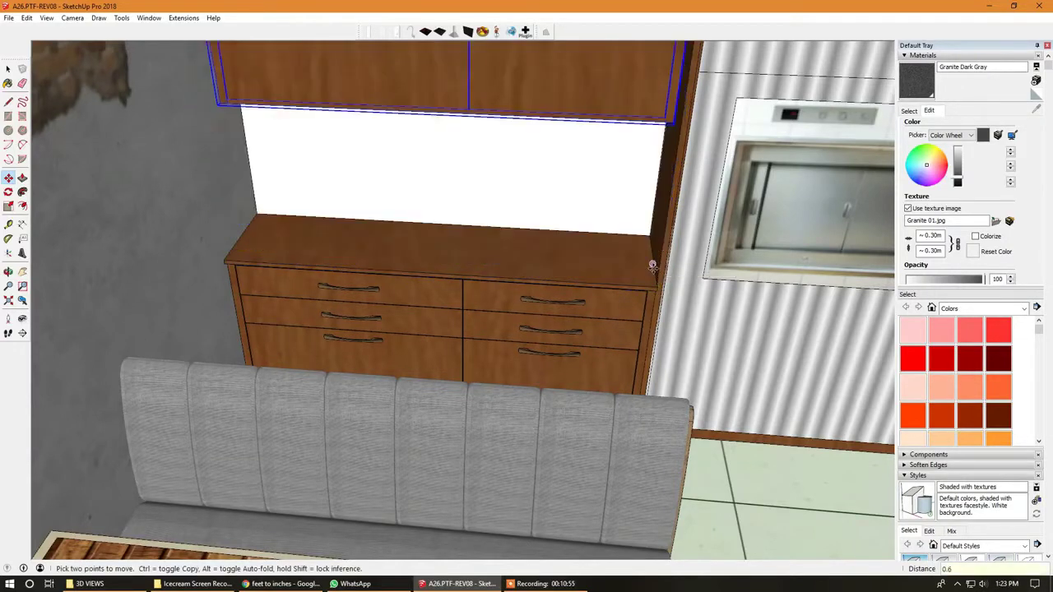
pyautogui.scroll(-5, 554, 369)
# - Rescale the upper cabinet copy with Scale to about 0.58 of its depth
pyautogui.moveTo(554, 368); pyautogui.dragTo(524, 277, button='middle')
pyautogui.scroll(3, 524, 276)
pyautogui.press('s')
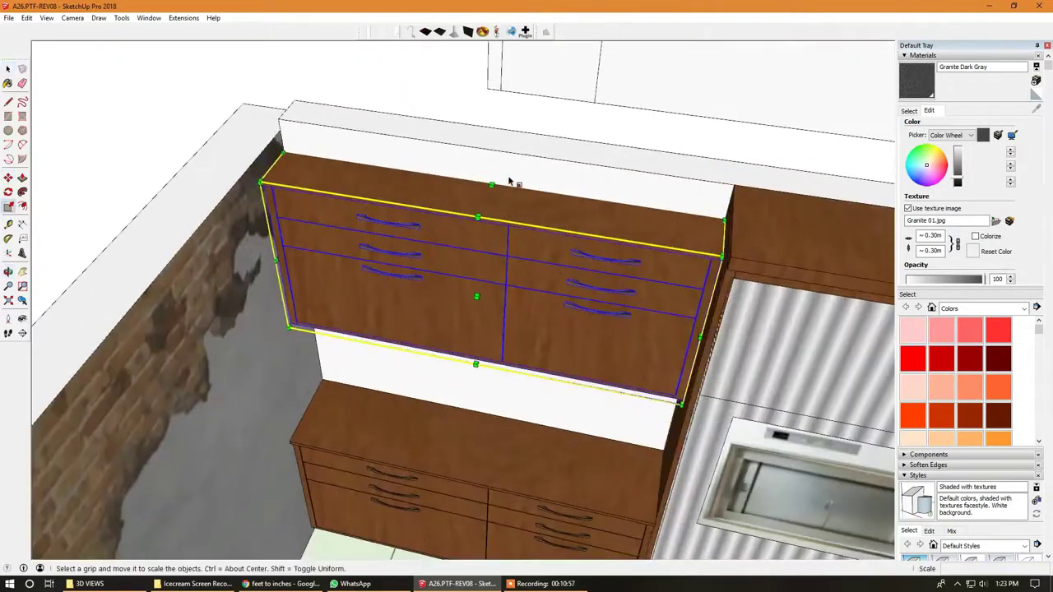
pyautogui.moveTo(491, 188); pyautogui.dragTo(716, 184)
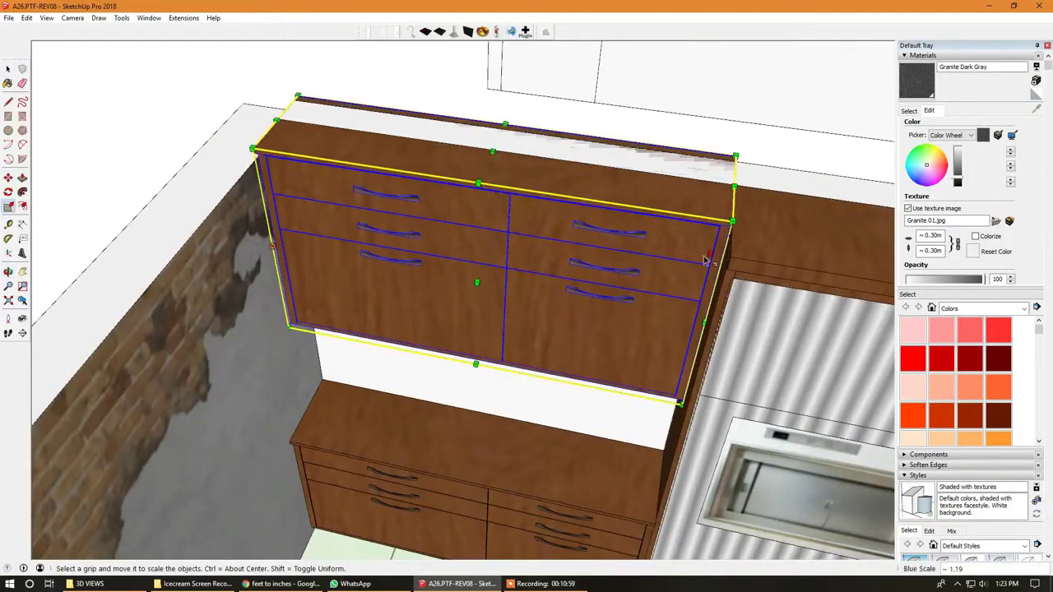
pyautogui.moveTo(705, 260); pyautogui.dragTo(491, 350, button='middle')
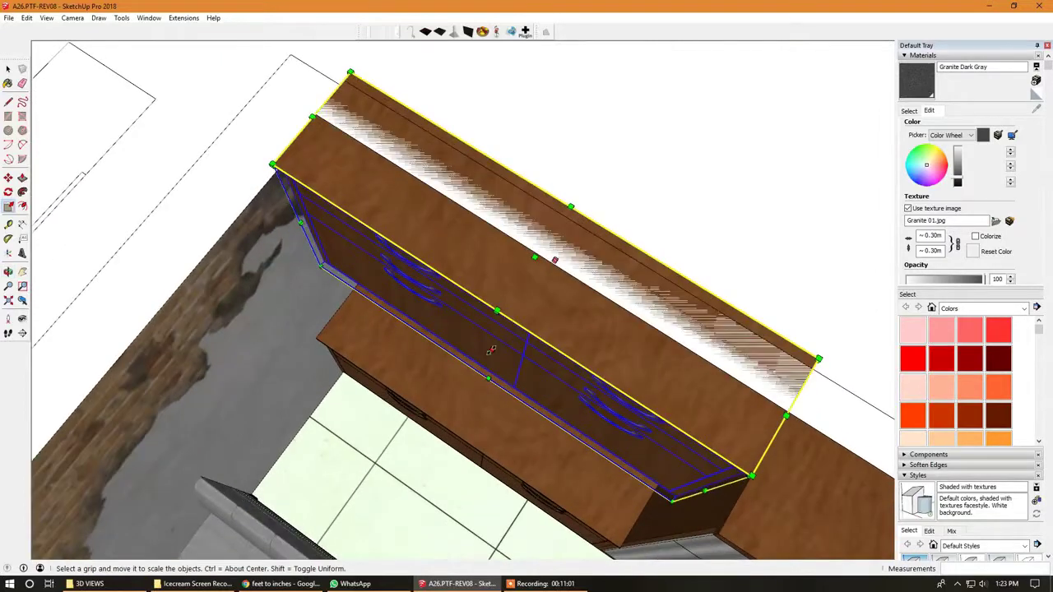
pyautogui.moveTo(491, 351)
pyautogui.mouseDown(button='middle')
pyautogui.moveTo(315, 259)
pyautogui.moveTo(426, 237)
pyautogui.mouseUp(button='middle')
pyautogui.moveTo(493, 248)
pyautogui.mouseDown(button='middle')
pyautogui.moveTo(535, 318)
pyautogui.moveTo(536, 291)
pyautogui.mouseUp(button='middle')
pyautogui.press('space')
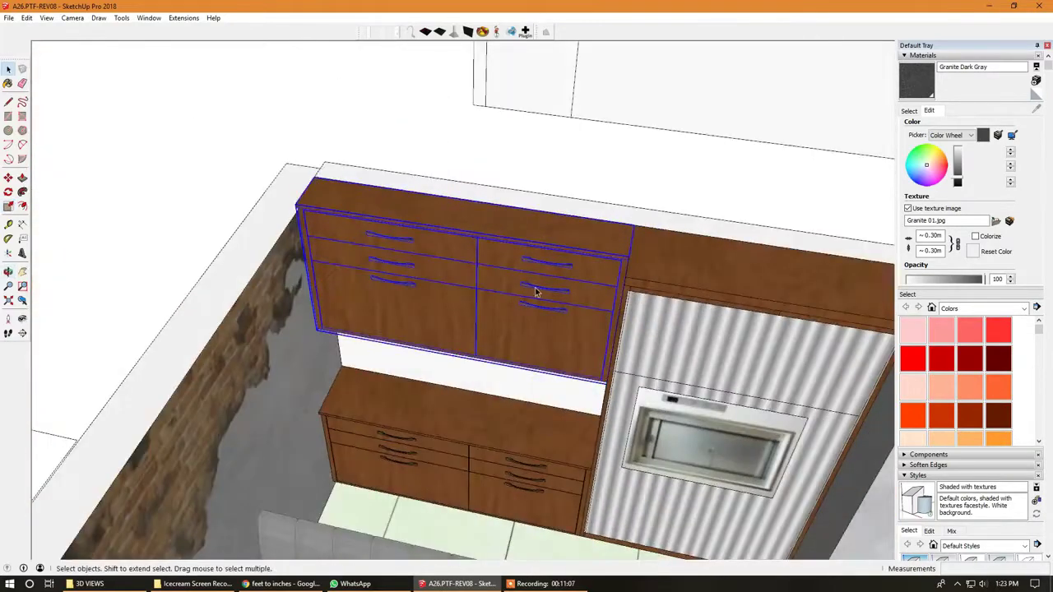
# - Make the upper cabinet unique and enter it to edit its parts
pyautogui.rightClick(536, 291)
pyautogui.click(601, 359)
pyautogui.doubleClick(547, 284)
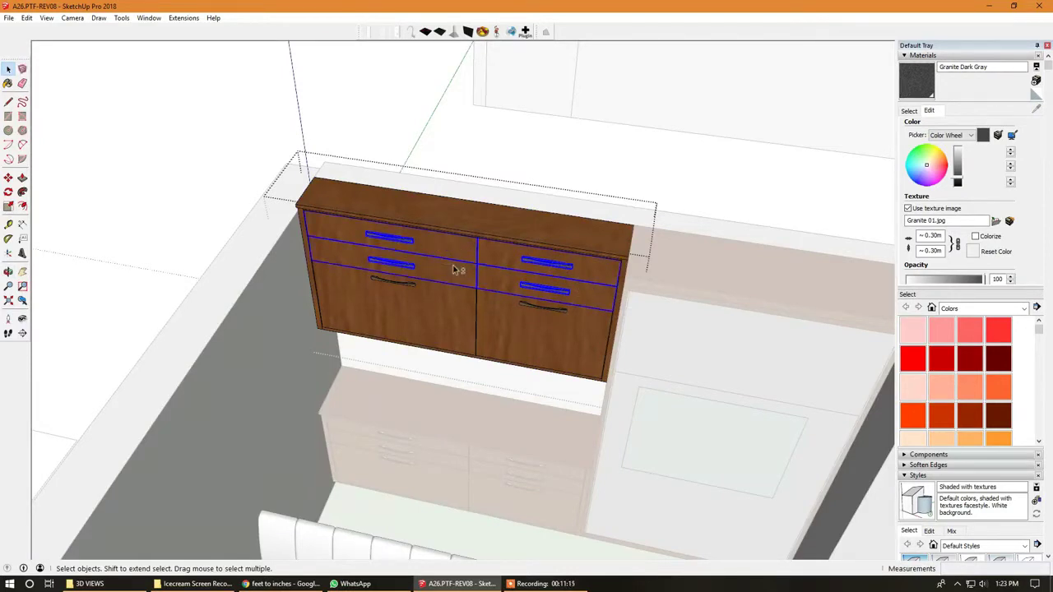
# - Delete the drawer fronts and stretch the door panel up to the cabinet top
pyautogui.press('Delete')
pyautogui.scroll(3, 515, 301)
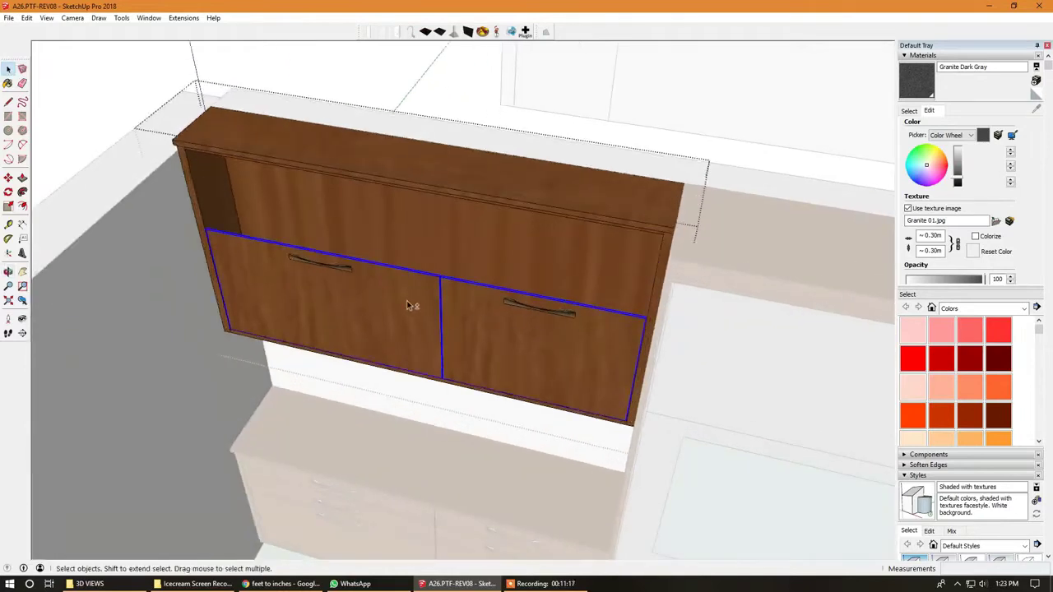
pyautogui.press('s')
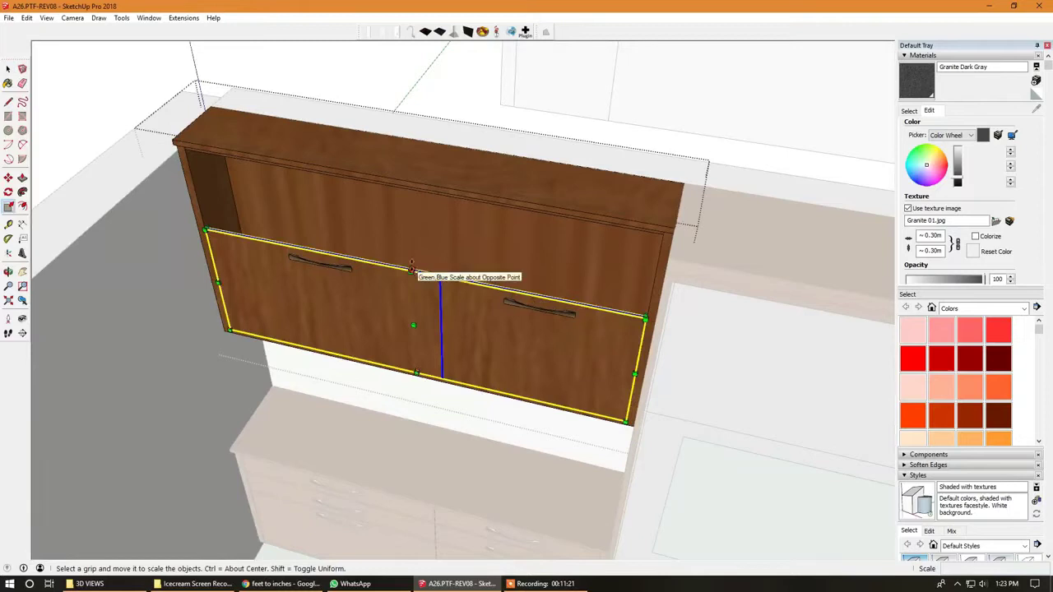
pyautogui.moveTo(411, 268); pyautogui.dragTo(673, 233)
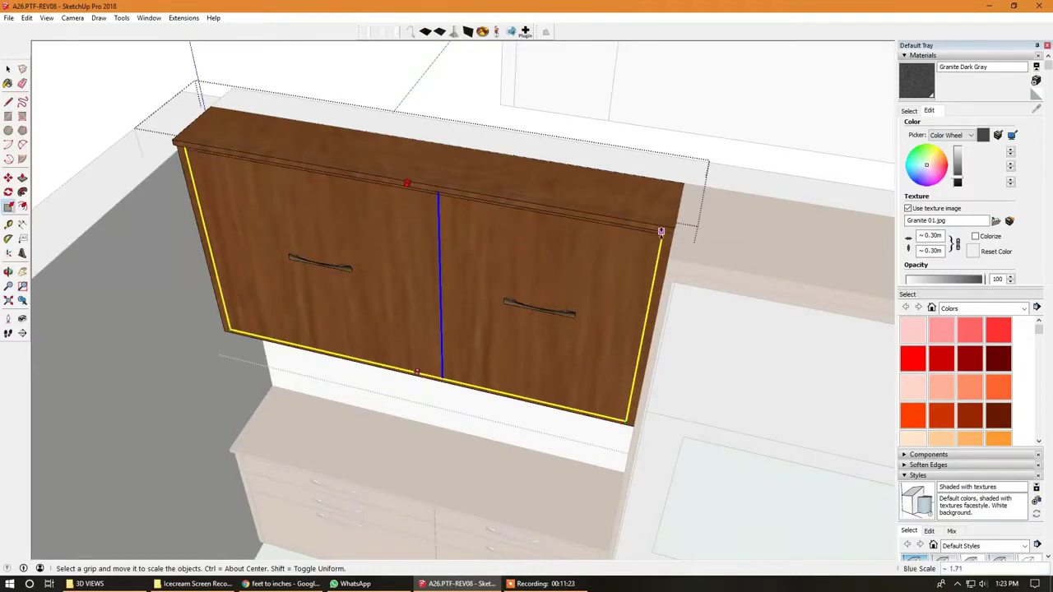
pyautogui.moveTo(665, 232); pyautogui.dragTo(662, 235)
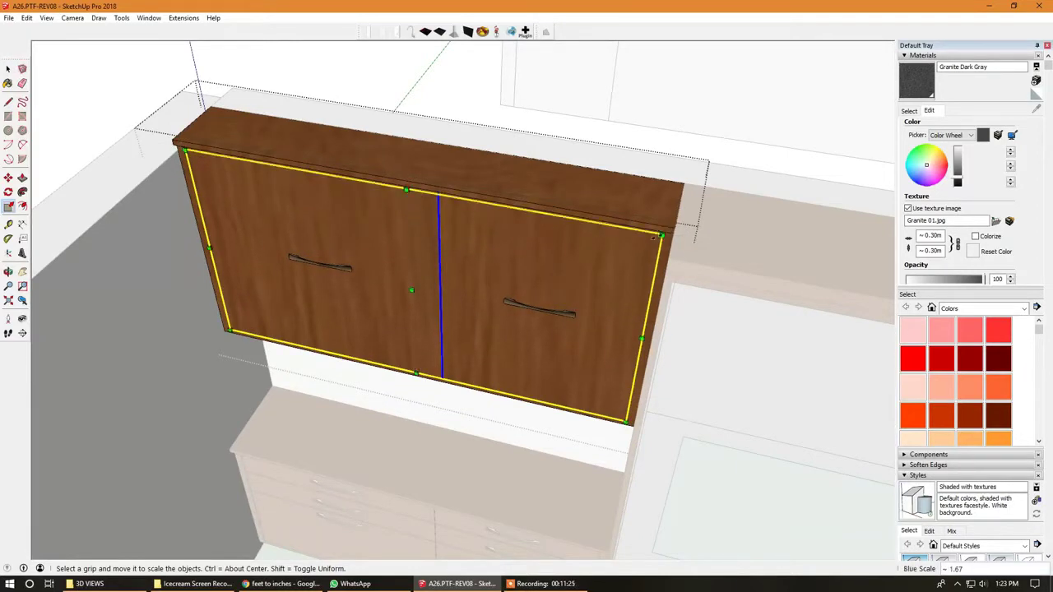
pyautogui.press('space')
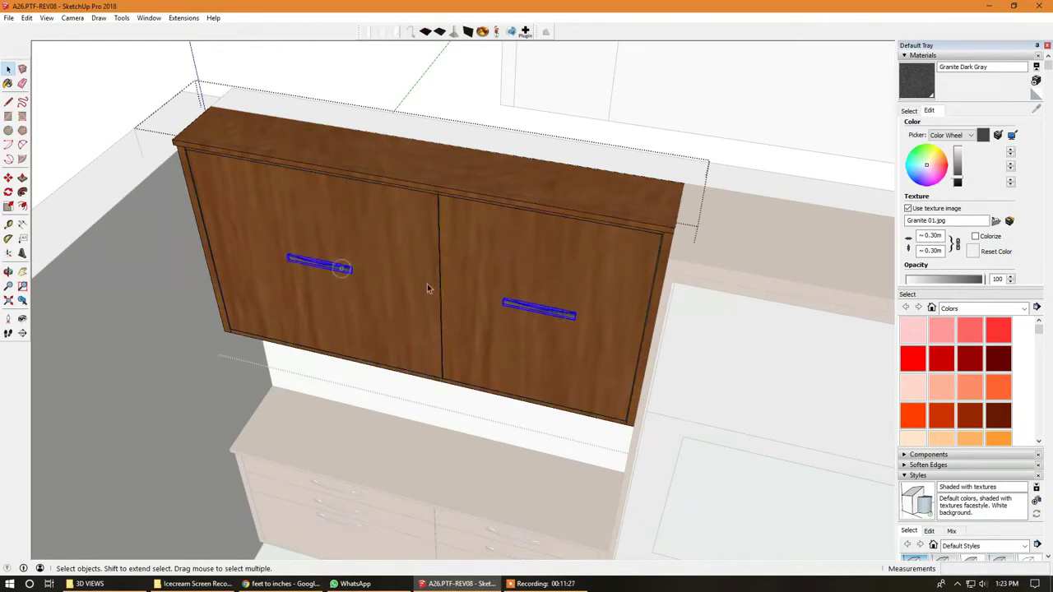
# - Lower both door handles about 0.36 m toward the doors' bottom edges
pyautogui.press('m')
pyautogui.click(419, 264)
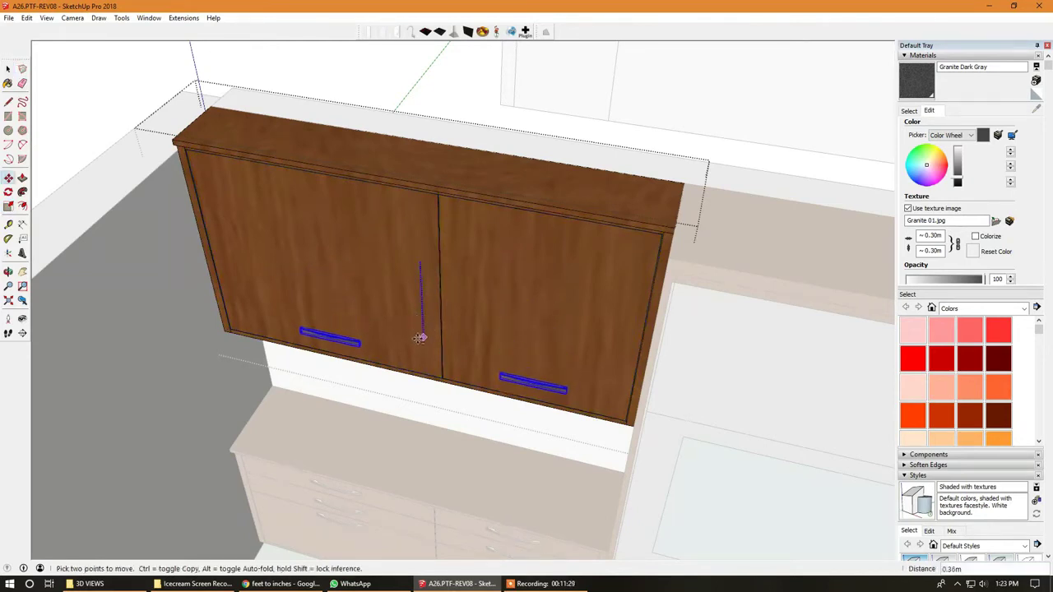
pyautogui.click(420, 344)
pyautogui.press('space')
pyautogui.moveTo(419, 346); pyautogui.dragTo(531, 263, button='middle')
pyautogui.scroll(3, 503, 282)
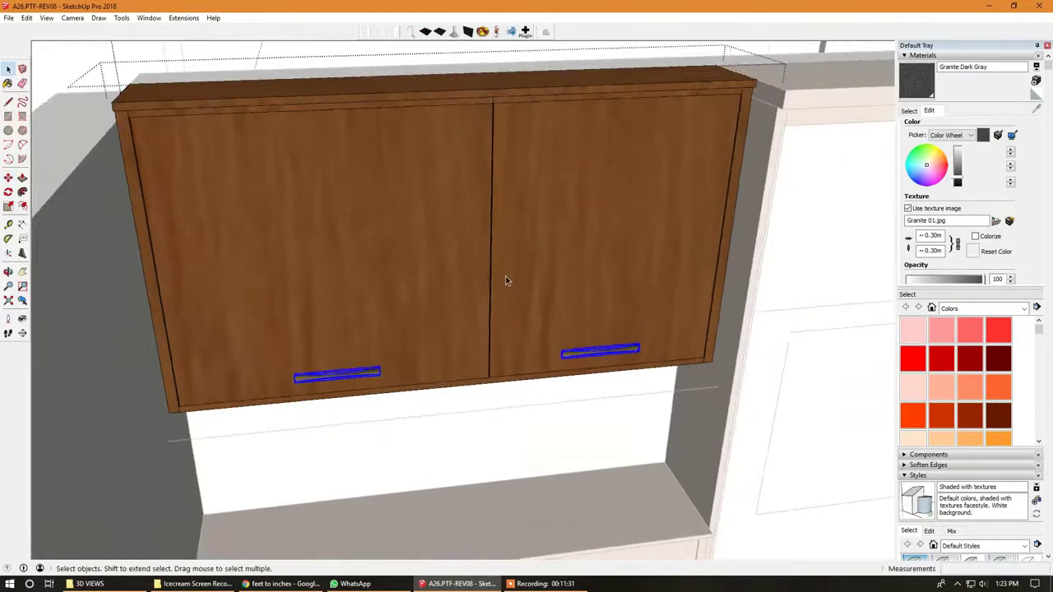
pyautogui.scroll(2, 468, 297)
# - Select the left door for resizing with Scale
pyautogui.click(469, 296)
pyautogui.scroll(-3, 469, 296)
pyautogui.press('s')
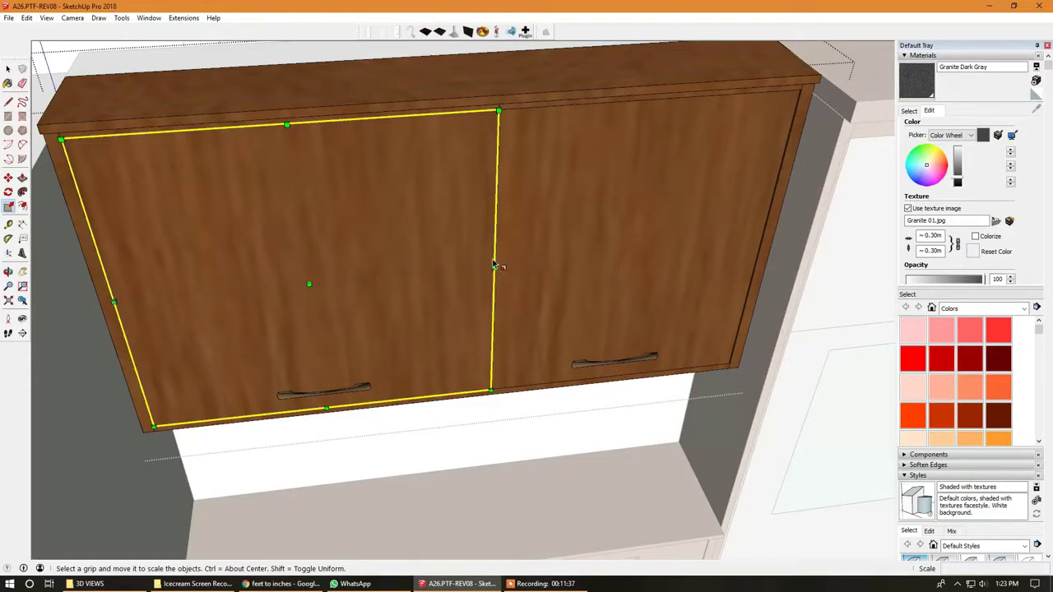
# - Narrow the left upper cabinet door toward the centre with the Scale tool
pyautogui.moveTo(494, 265); pyautogui.dragTo(423, 340, button='middle')
pyautogui.scroll(3, 486, 326)
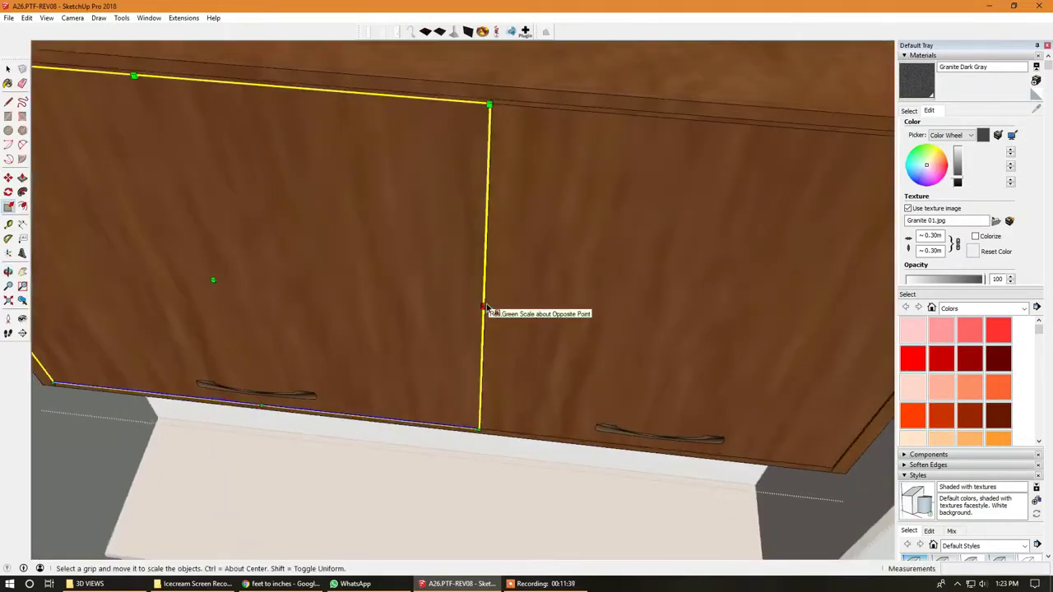
pyautogui.moveTo(483, 303)
pyautogui.mouseDown()
pyautogui.moveTo(411, 298)
pyautogui.moveTo(476, 191)
pyautogui.moveTo(468, 186)
pyautogui.moveTo(476, 206)
pyautogui.mouseUp()
pyautogui.scroll(-3, 485, 299)
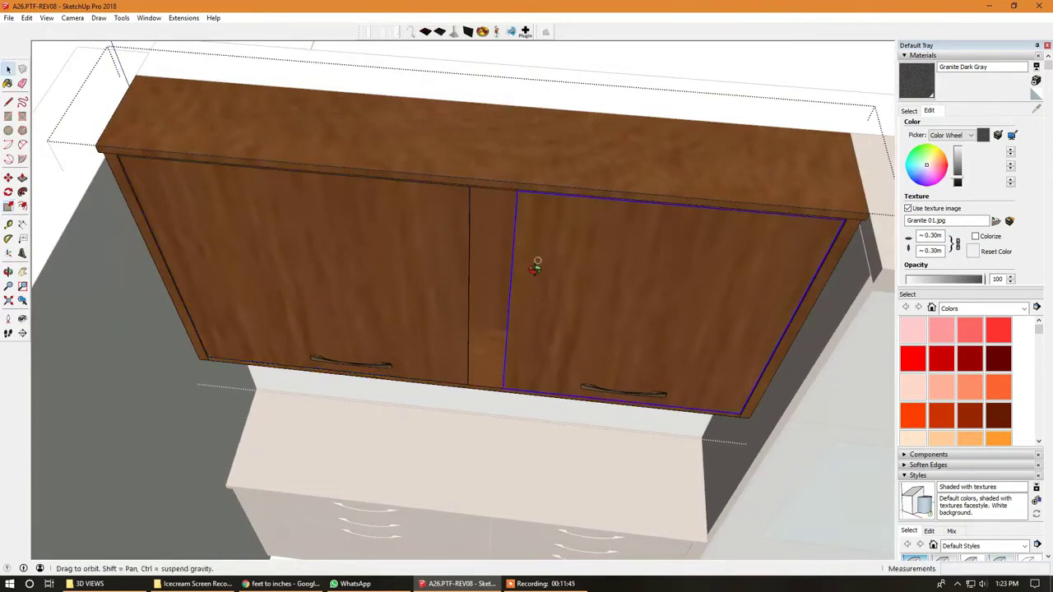
# - Widen the right door so its inner edge meets the left door in the middle
pyautogui.moveTo(476, 205); pyautogui.dragTo(569, 269, button='middle')
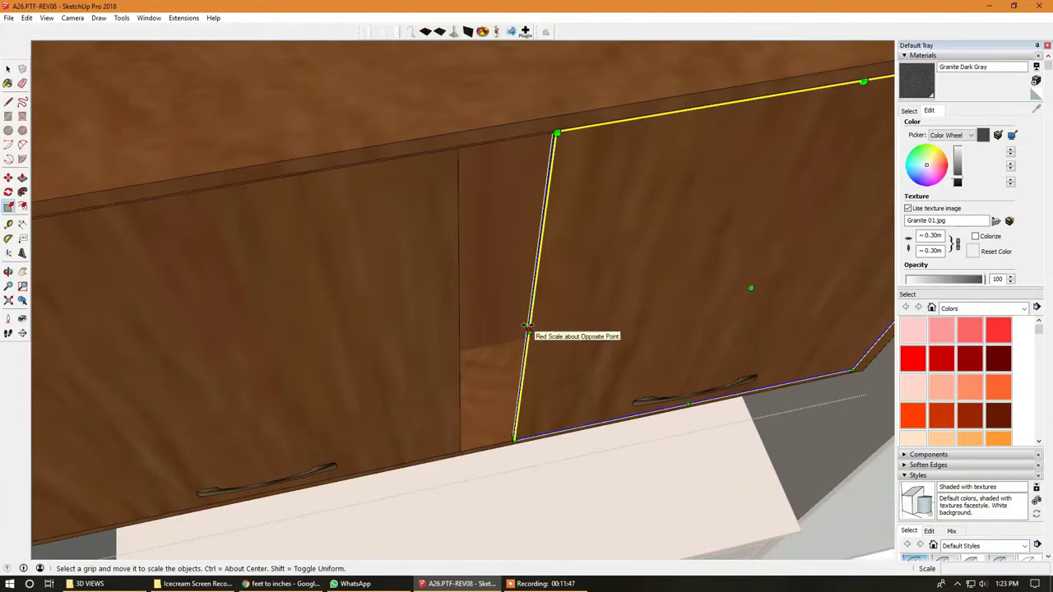
pyautogui.moveTo(527, 326); pyautogui.dragTo(461, 146)
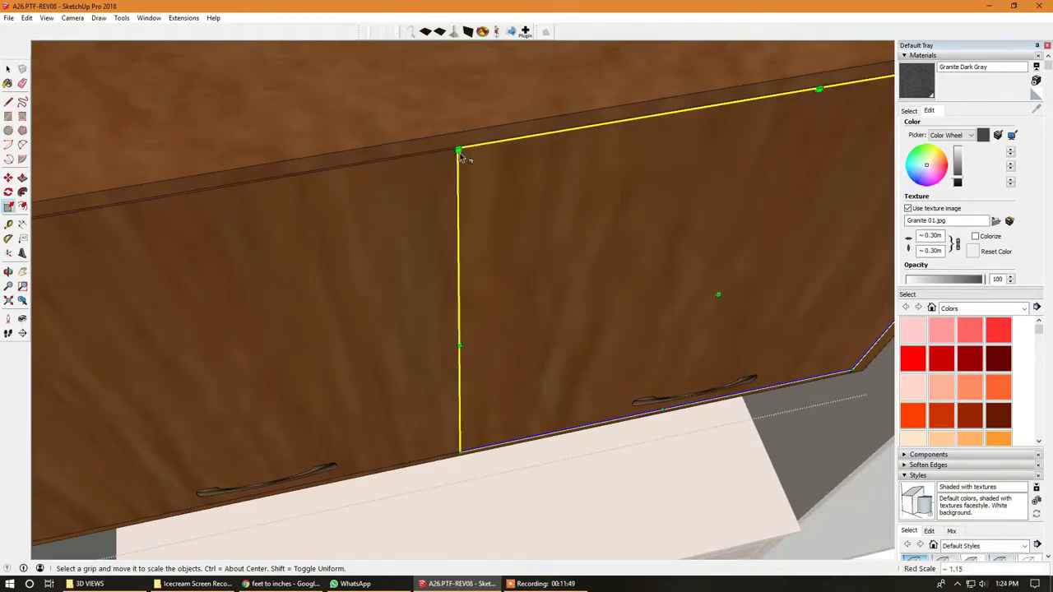
pyautogui.scroll(3, 470, 352)
pyautogui.scroll(3, 472, 386)
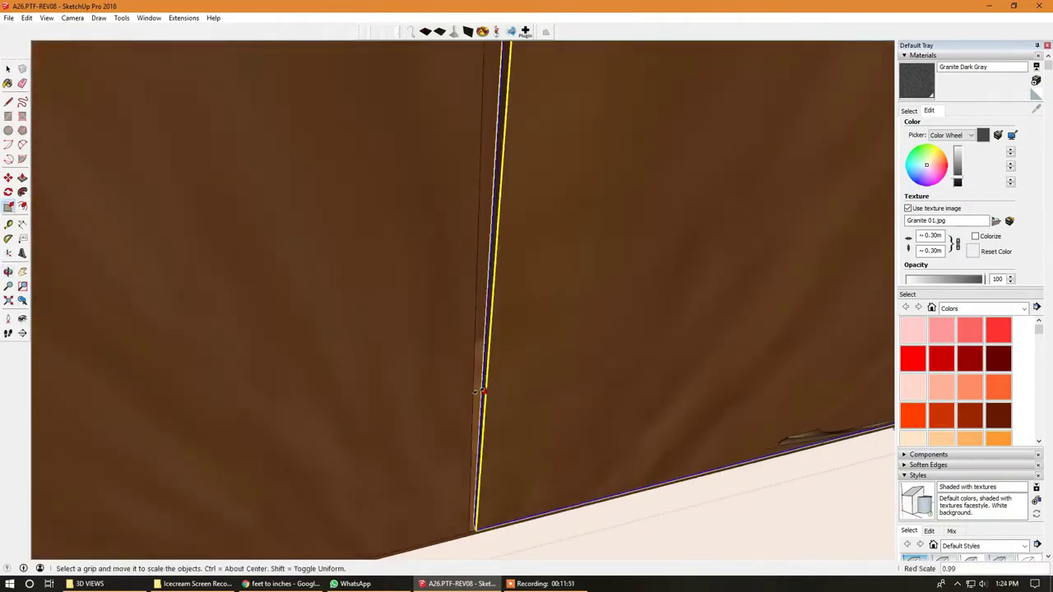
pyautogui.moveTo(480, 391); pyautogui.dragTo(473, 390)
pyautogui.moveTo(473, 390)
pyautogui.mouseDown(button='middle')
pyautogui.moveTo(436, 396)
pyautogui.moveTo(465, 477)
pyautogui.mouseUp(button='middle')
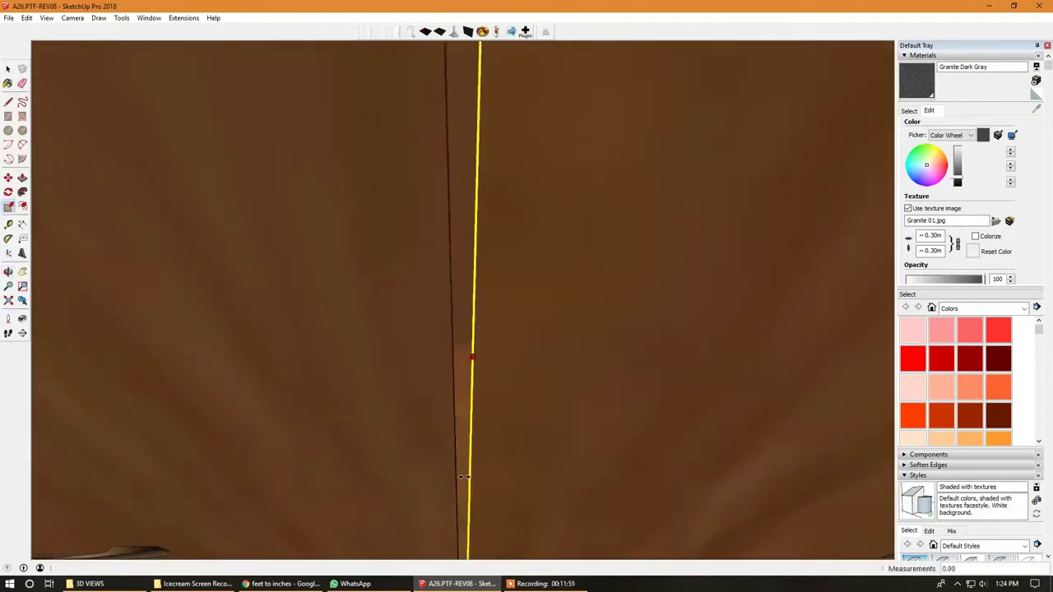
pyautogui.moveTo(465, 477); pyautogui.dragTo(460, 487)
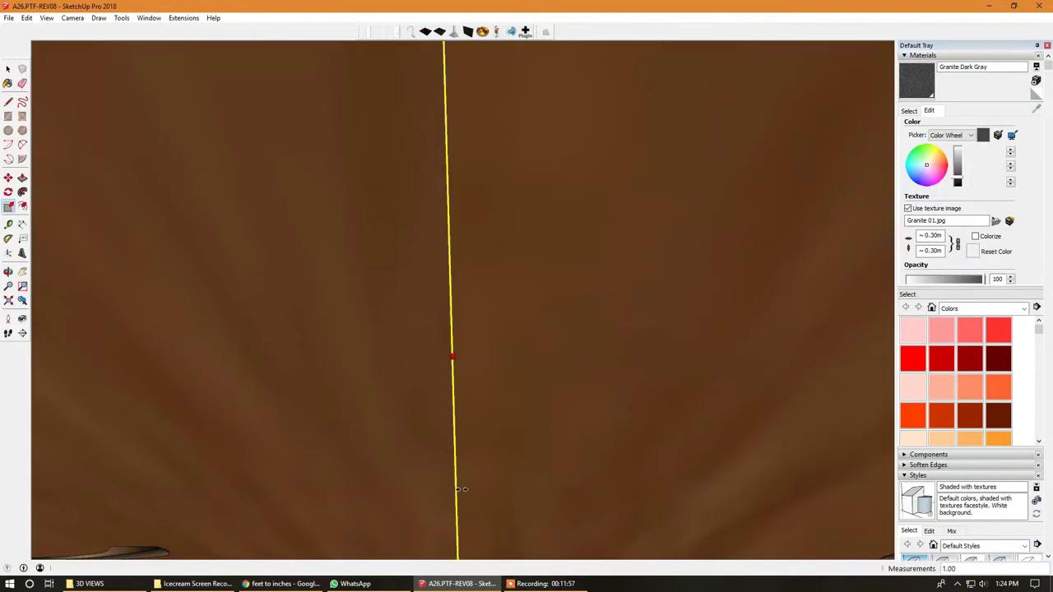
pyautogui.press('space')
pyautogui.scroll(-5, 458, 338)
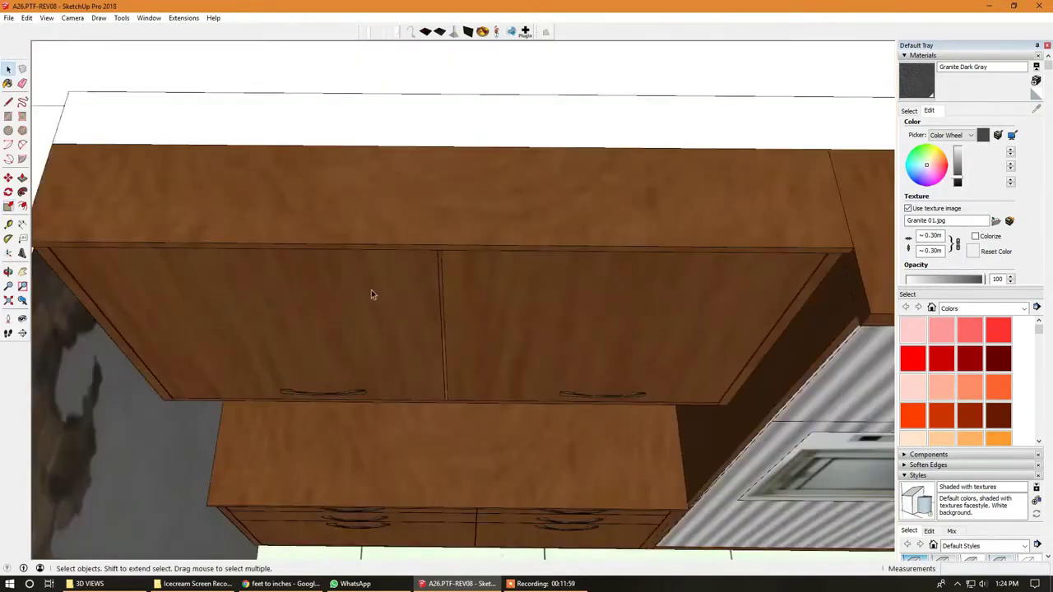
# - Orbit over the seating and cabinets, briefly entering and leaving the wooden wall-top shelf group
pyautogui.scroll(-5, 371, 295)
pyautogui.moveTo(494, 315)
pyautogui.mouseDown(button='middle')
pyautogui.moveTo(469, 195)
pyautogui.moveTo(437, 204)
pyautogui.mouseUp(button='middle')
pyautogui.scroll(3, 436, 204)
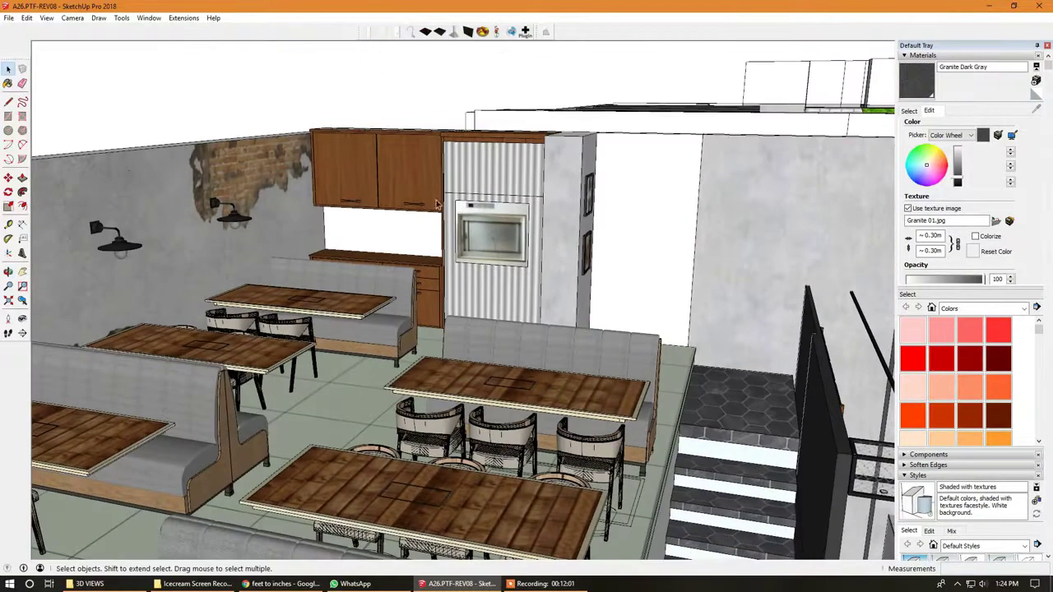
pyautogui.scroll(-5, 437, 204)
pyautogui.scroll(3, 431, 191)
pyautogui.scroll(4, 414, 175)
pyautogui.moveTo(483, 230)
pyautogui.mouseDown(button='middle')
pyautogui.moveTo(469, 257)
pyautogui.moveTo(491, 255)
pyautogui.mouseUp(button='middle')
pyautogui.scroll(3, 689, 218)
pyautogui.moveTo(689, 218)
pyautogui.mouseDown(button='middle')
pyautogui.moveTo(328, 219)
pyautogui.moveTo(582, 218)
pyautogui.moveTo(739, 205)
pyautogui.moveTo(705, 233)
pyautogui.mouseUp(button='middle')
pyautogui.scroll(2, 580, 233)
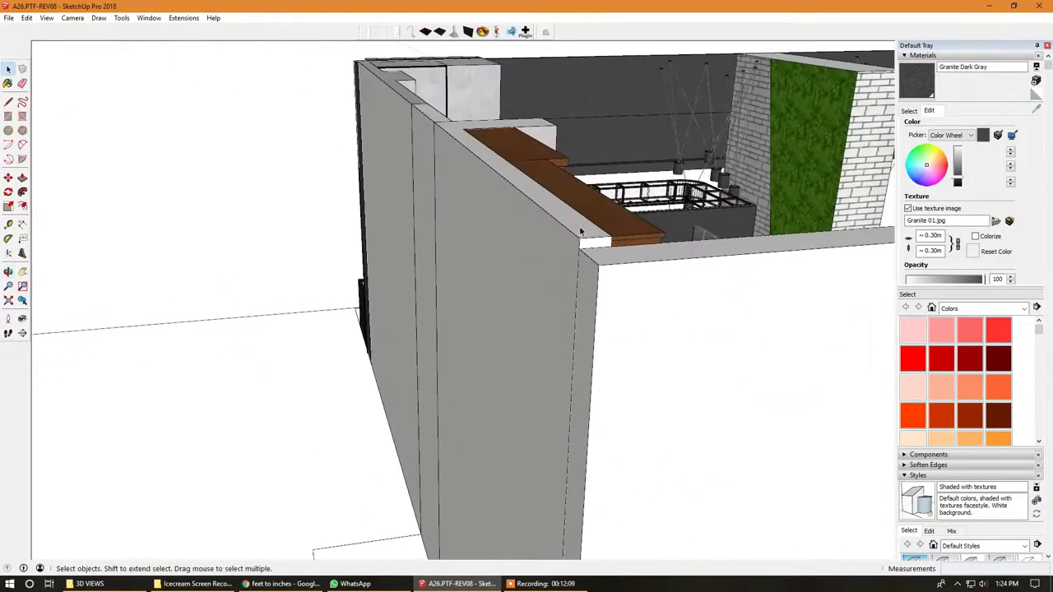
pyautogui.doubleClick(650, 249)
pyautogui.click(635, 260)
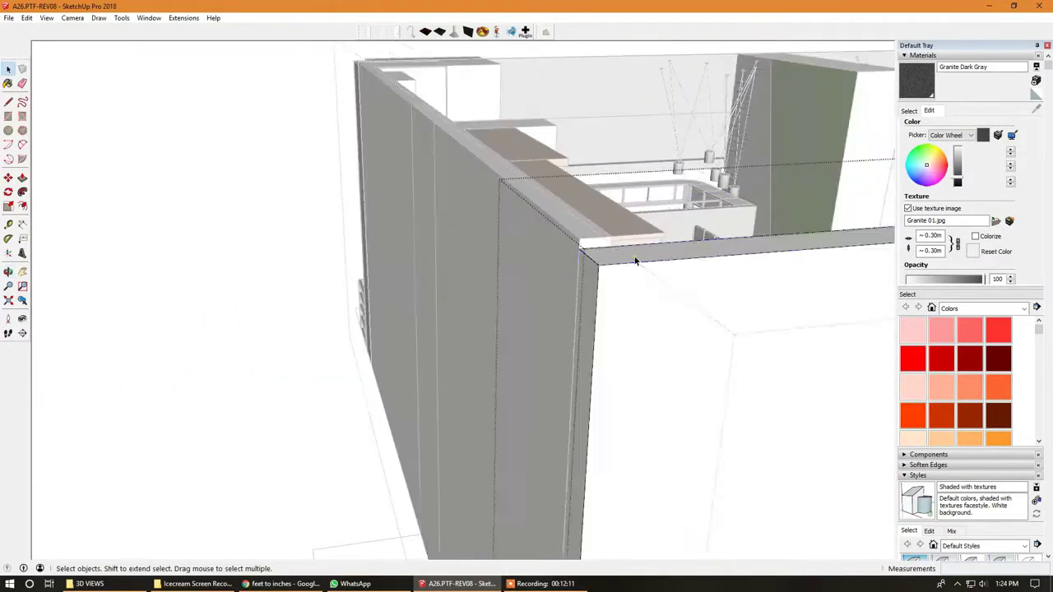
# - Select the grey counter's top face and raise it about 0.05 m with Push/Pull
pyautogui.press('p')
pyautogui.press('space')
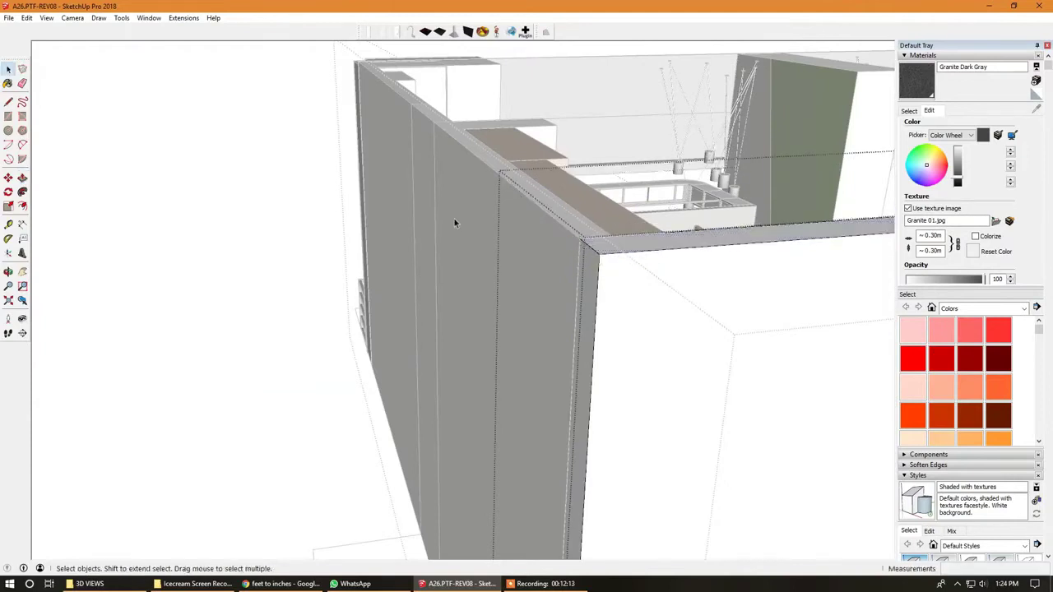
pyautogui.scroll(-3, 453, 217)
pyautogui.scroll(-2, 441, 221)
pyautogui.scroll(5, 679, 244)
pyautogui.scroll(3, 662, 173)
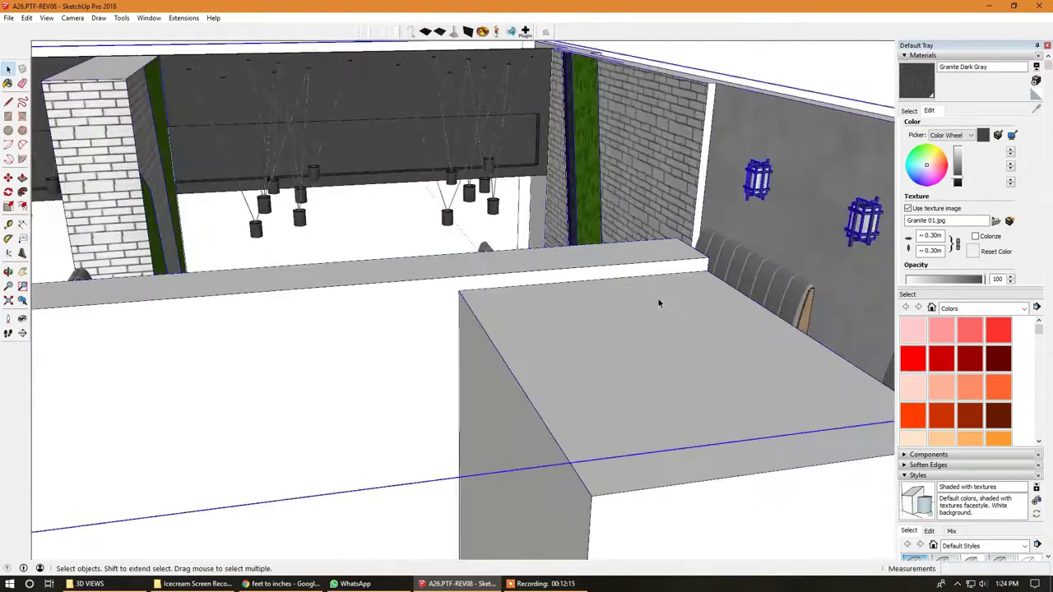
pyautogui.click(624, 319)
pyautogui.scroll(-5, 355, 219)
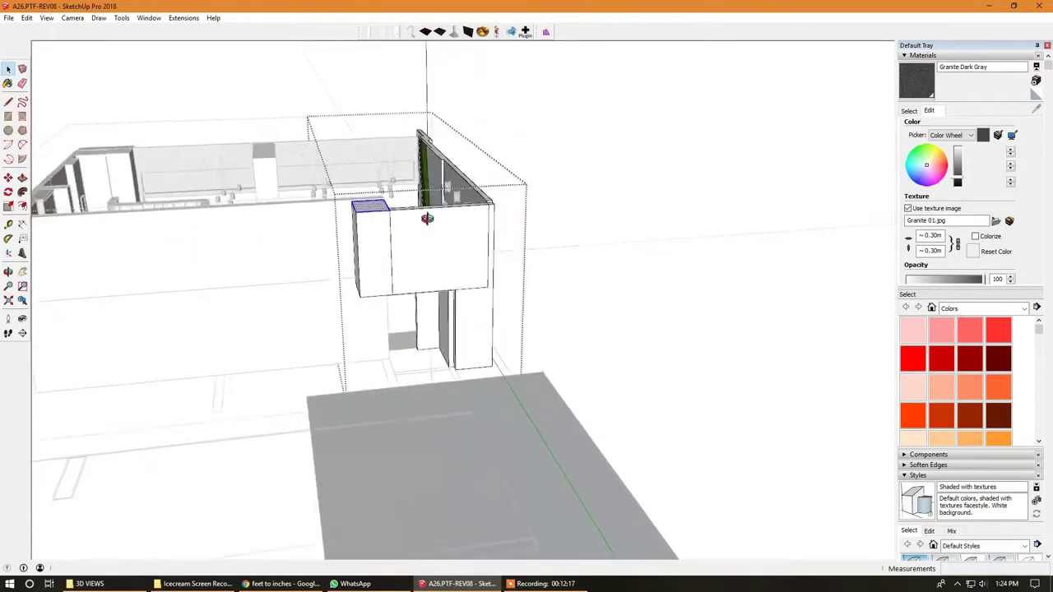
pyautogui.scroll(3, 307, 271)
pyautogui.press('p')
pyautogui.scroll(2, 340, 200)
pyautogui.scroll(2, 340, 200)
pyautogui.press('Escape')
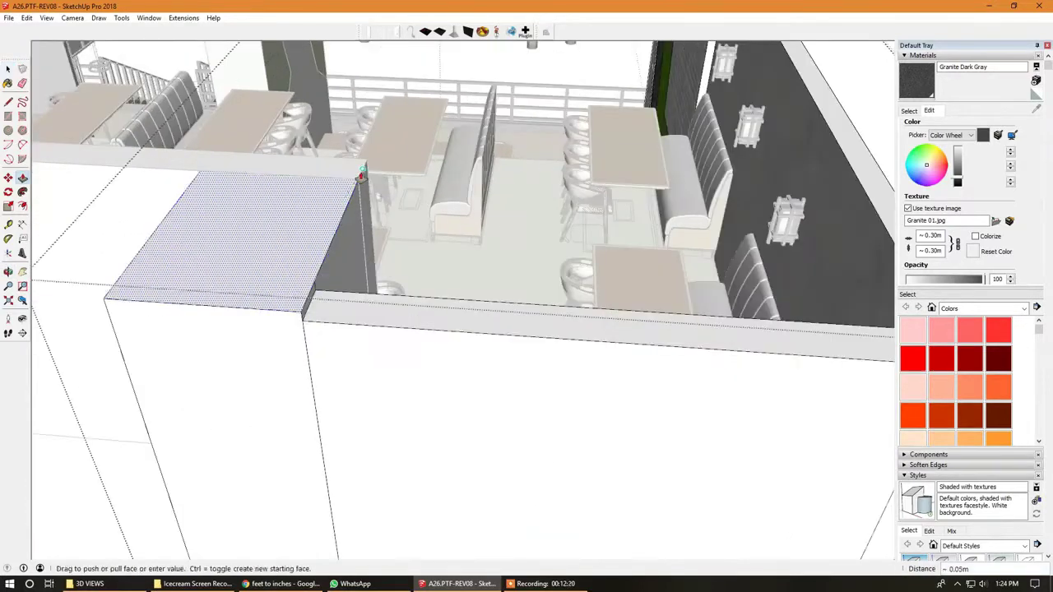
pyautogui.press('space')
# - Select the long strip along the counter edge for Push/Pull, then the beam and railing group
pyautogui.click(359, 314)
pyautogui.press('p')
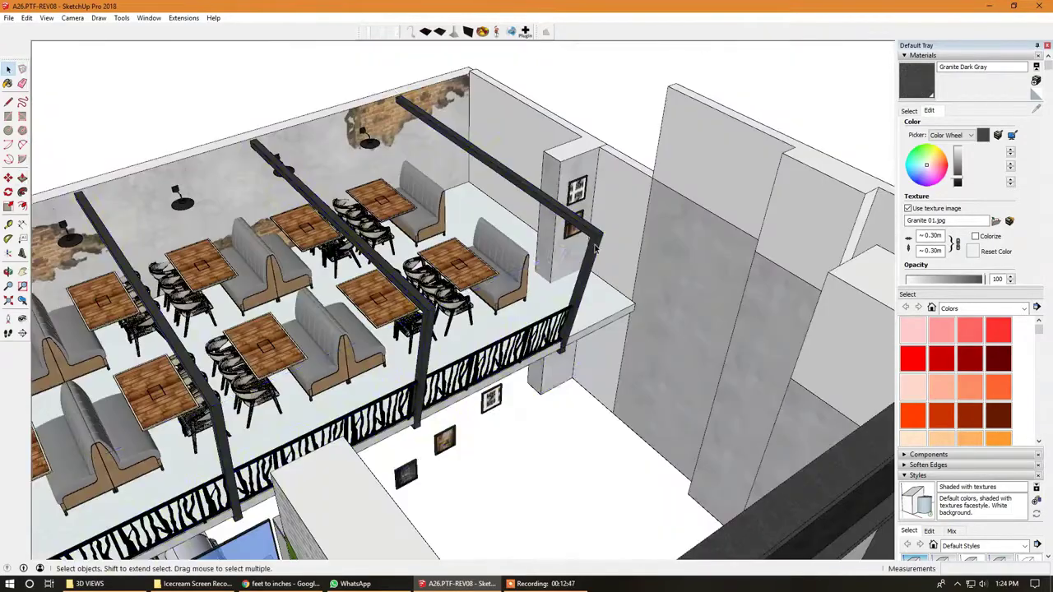
pyautogui.click(596, 247)
pyautogui.scroll(-5, 623, 211)
pyautogui.moveTo(622, 212); pyautogui.dragTo(373, 200, button='middle')
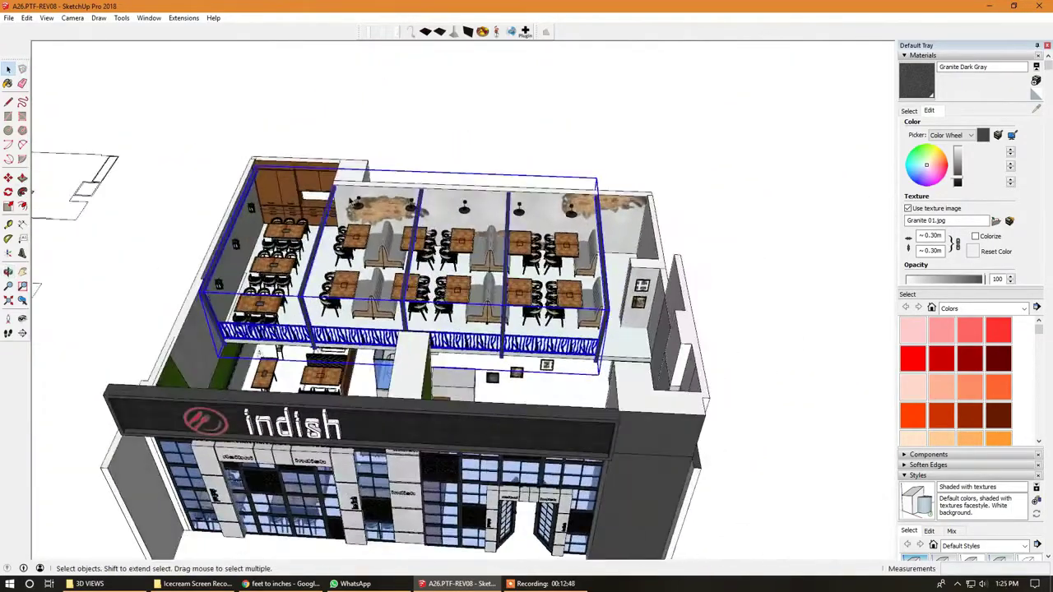
pyautogui.scroll(3, 373, 200)
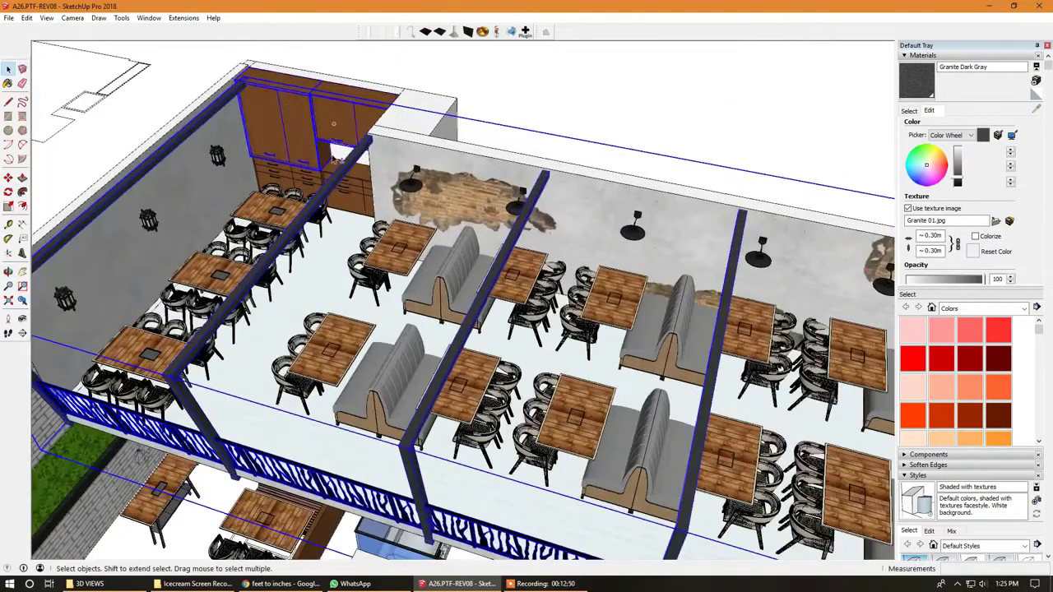
pyautogui.press('m')
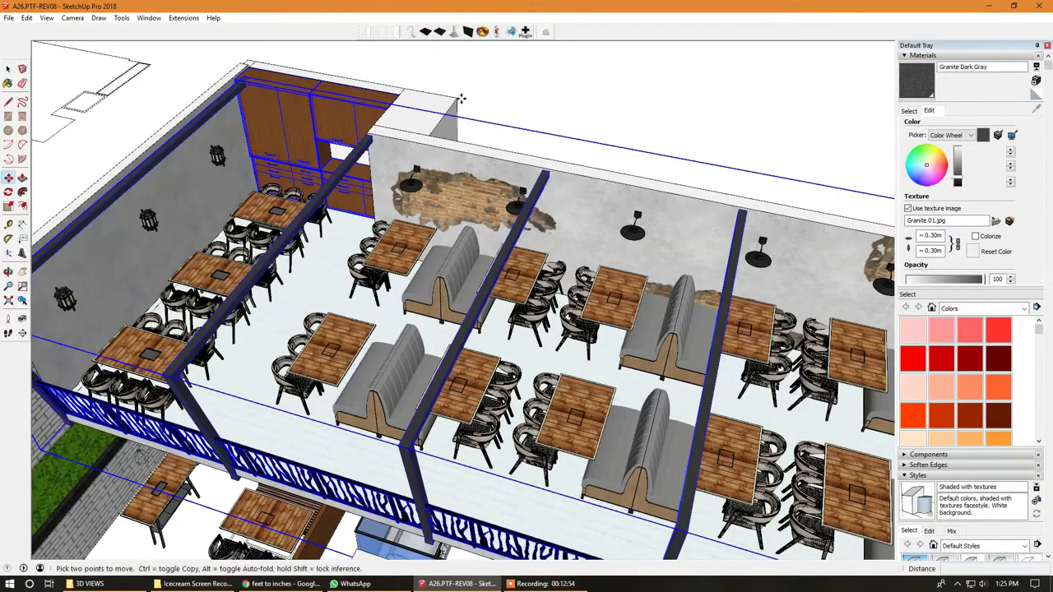
pyautogui.scroll(-2, 458, 98)
pyautogui.scroll(-4, 411, 123)
pyautogui.scroll(-3, 351, 159)
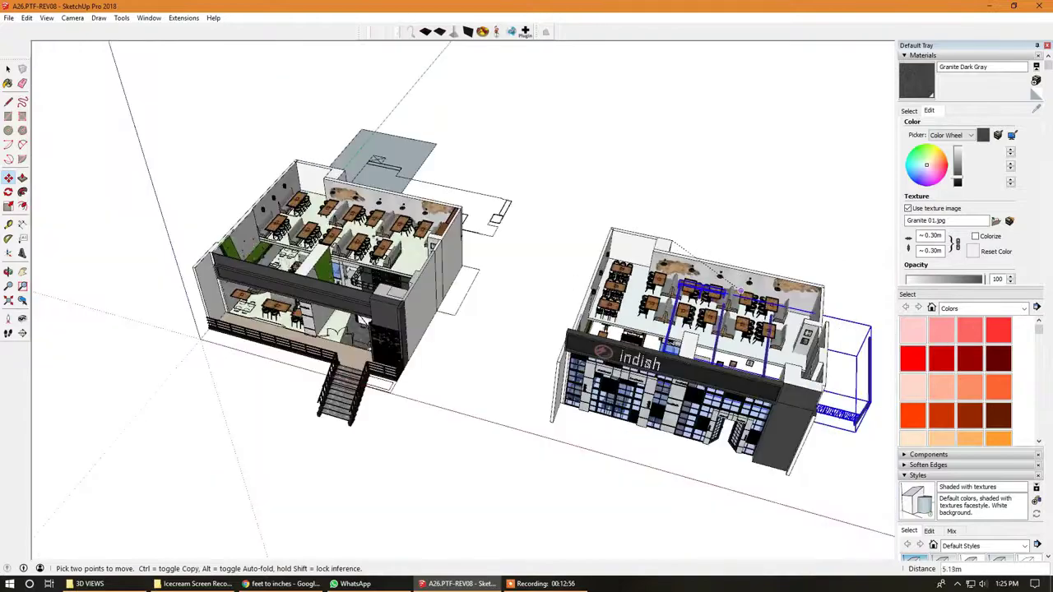
pyautogui.scroll(3, 352, 158)
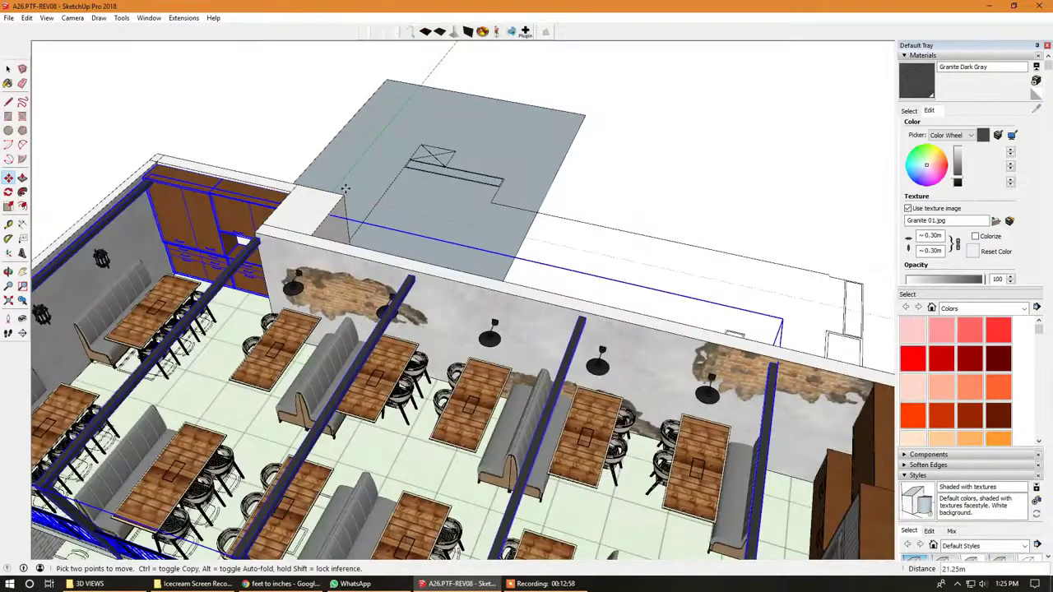
pyautogui.scroll(2, 345, 189)
pyautogui.scroll(2, 346, 189)
pyautogui.scroll(-5, 346, 190)
pyautogui.moveTo(345, 189); pyautogui.dragTo(346, 164, button='middle')
pyautogui.scroll(-2, 210, 144)
pyautogui.scroll(2, 210, 144)
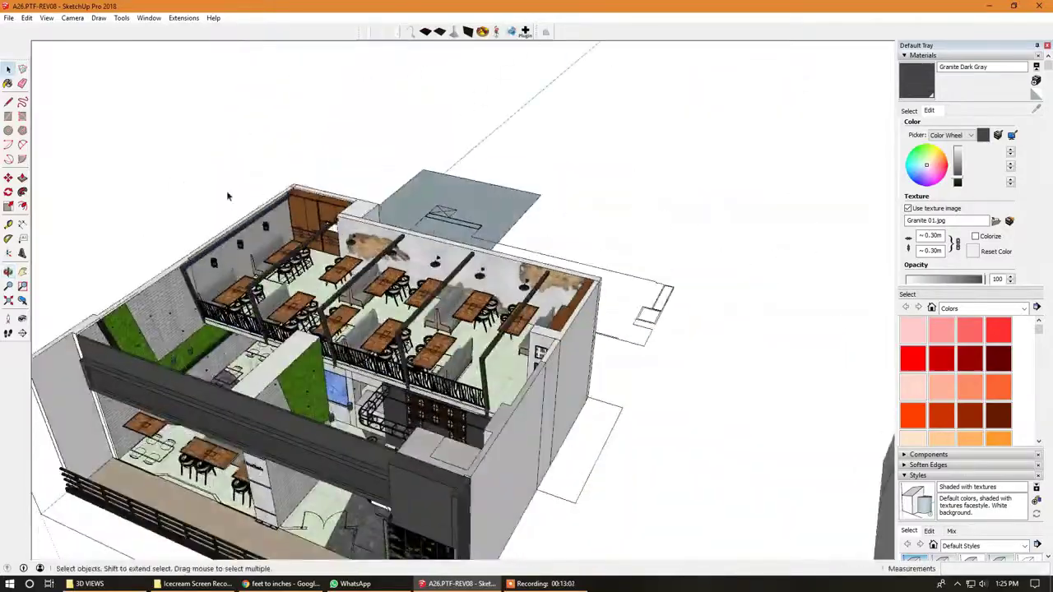
pyautogui.scroll(5, 226, 190)
pyautogui.moveTo(193, 259)
pyautogui.mouseDown(button='middle')
pyautogui.moveTo(321, 110)
pyautogui.moveTo(261, 25)
pyautogui.moveTo(189, 134)
pyautogui.moveTo(274, 270)
pyautogui.mouseUp(button='middle')
pyautogui.scroll(-5, 188, 135)
pyautogui.scroll(5, 330, 345)
pyautogui.scroll(3, 346, 370)
pyautogui.scroll(2, 348, 352)
pyautogui.scroll(-3, 372, 387)
pyautogui.scroll(-5, 372, 387)
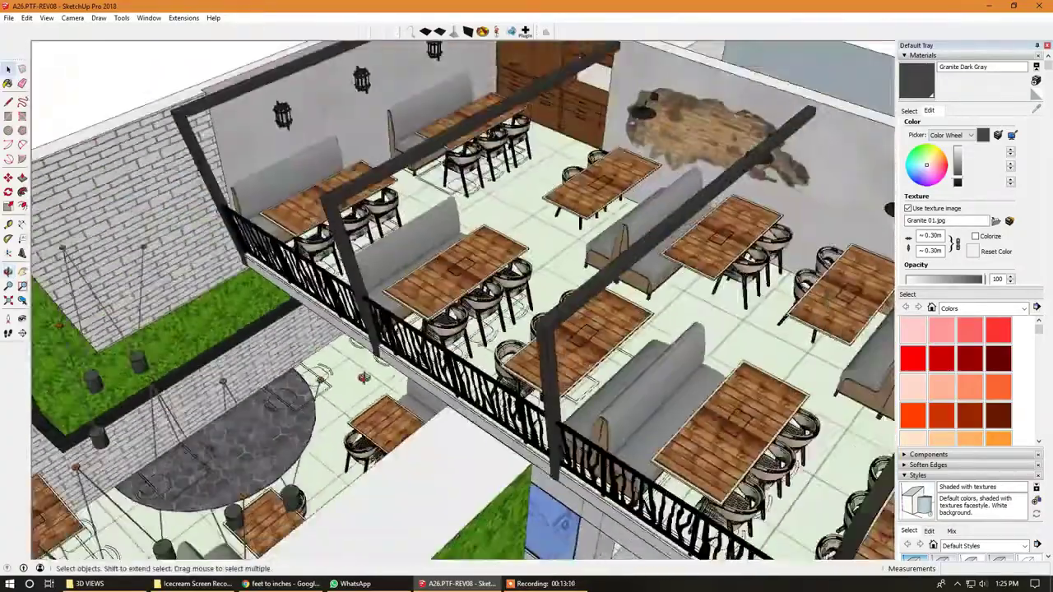
pyautogui.moveTo(371, 387); pyautogui.dragTo(533, 284, button='middle')
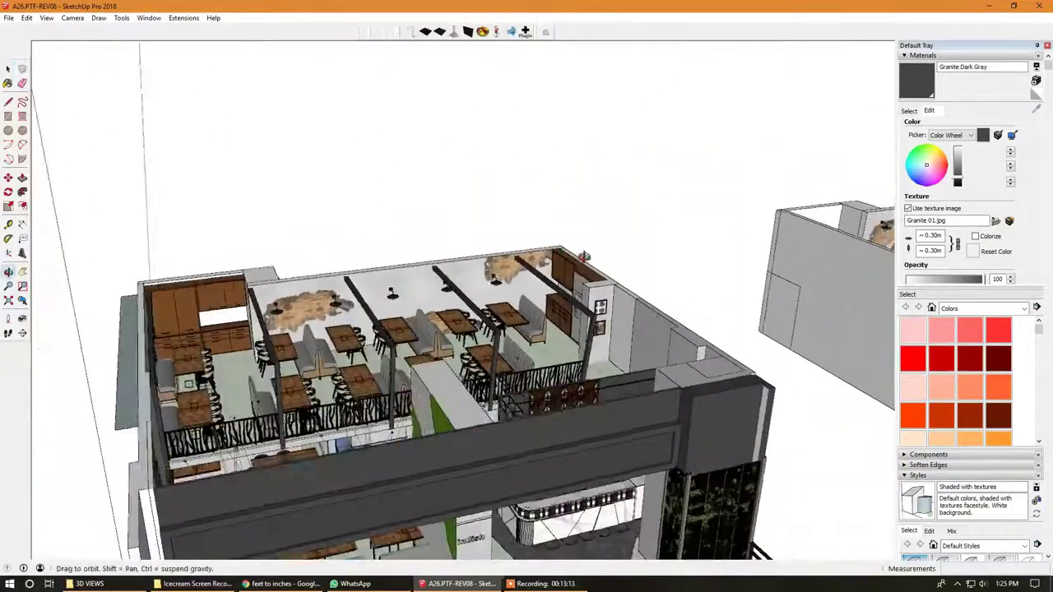
pyautogui.scroll(4, 556, 245)
pyautogui.moveTo(583, 257)
pyautogui.mouseDown(button='middle')
pyautogui.moveTo(556, 245)
pyautogui.moveTo(594, 322)
pyautogui.mouseUp(button='middle')
pyautogui.scroll(-5, 556, 275)
pyautogui.scroll(5, 354, 284)
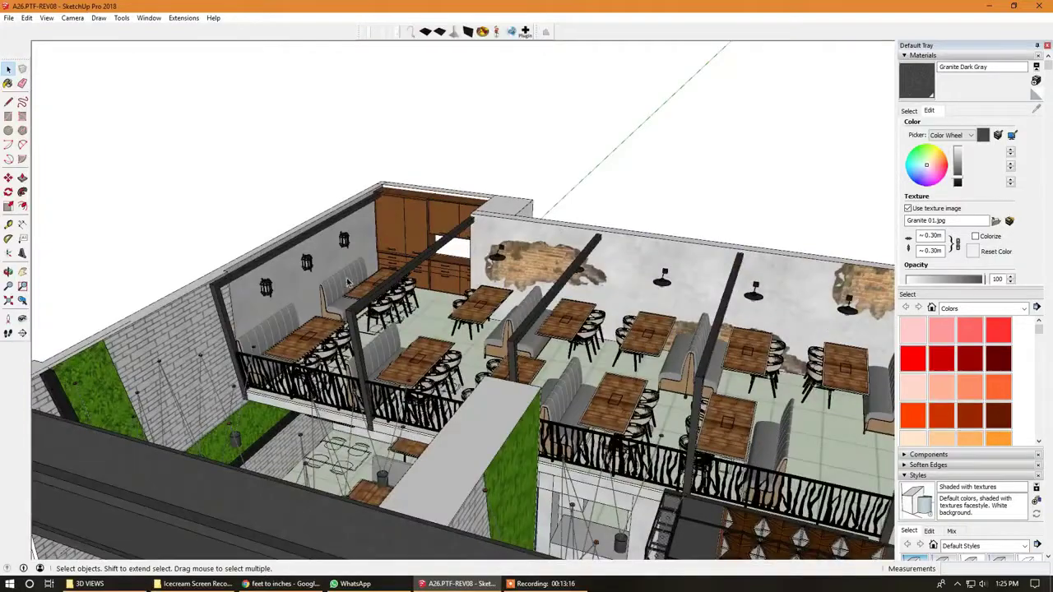
pyautogui.moveTo(354, 284); pyautogui.dragTo(308, 280, button='middle')
pyautogui.scroll(4, 303, 278)
pyautogui.scroll(3, 307, 280)
# - Open the dark beam frame group for editing
pyautogui.doubleClick(306, 278)
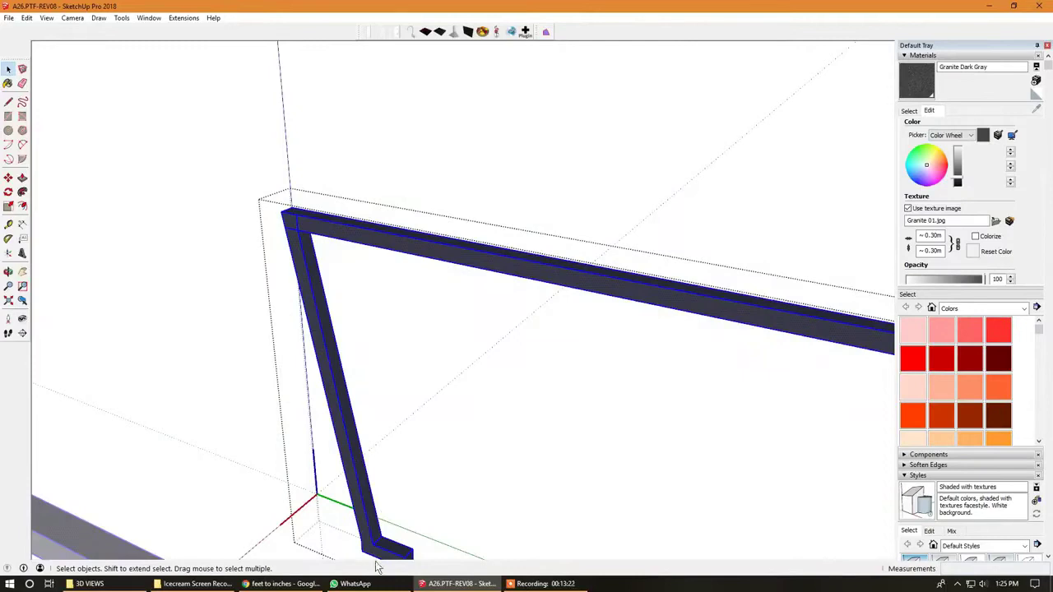
pyautogui.scroll(2, 359, 512)
pyautogui.scroll(-3, 367, 518)
pyautogui.scroll(3, 367, 531)
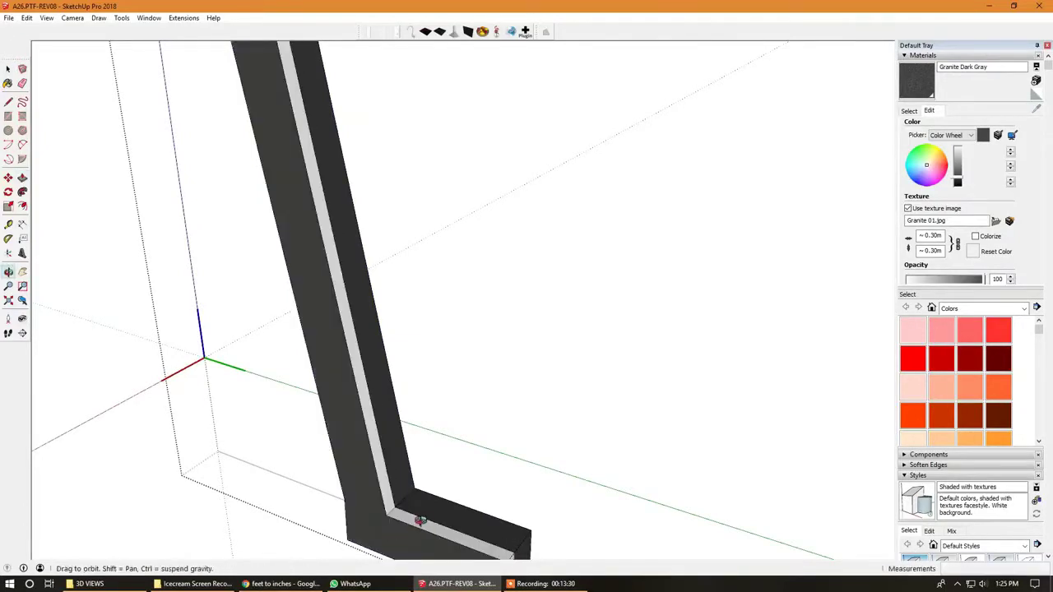
# - Orbit the beam frame to a side view close to the foot of the post
pyautogui.moveTo(420, 520); pyautogui.dragTo(117, 507, button='middle')
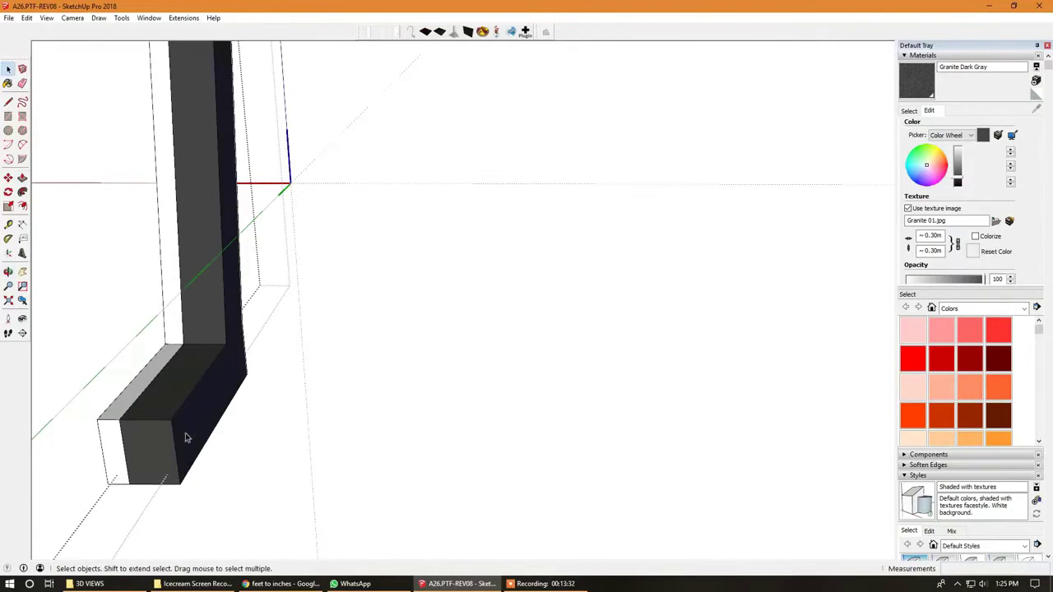
pyautogui.moveTo(147, 425)
pyautogui.mouseDown(button='middle')
pyautogui.moveTo(376, 454)
pyautogui.moveTo(583, 432)
pyautogui.mouseUp(button='middle')
pyautogui.scroll(-3, 286, 447)
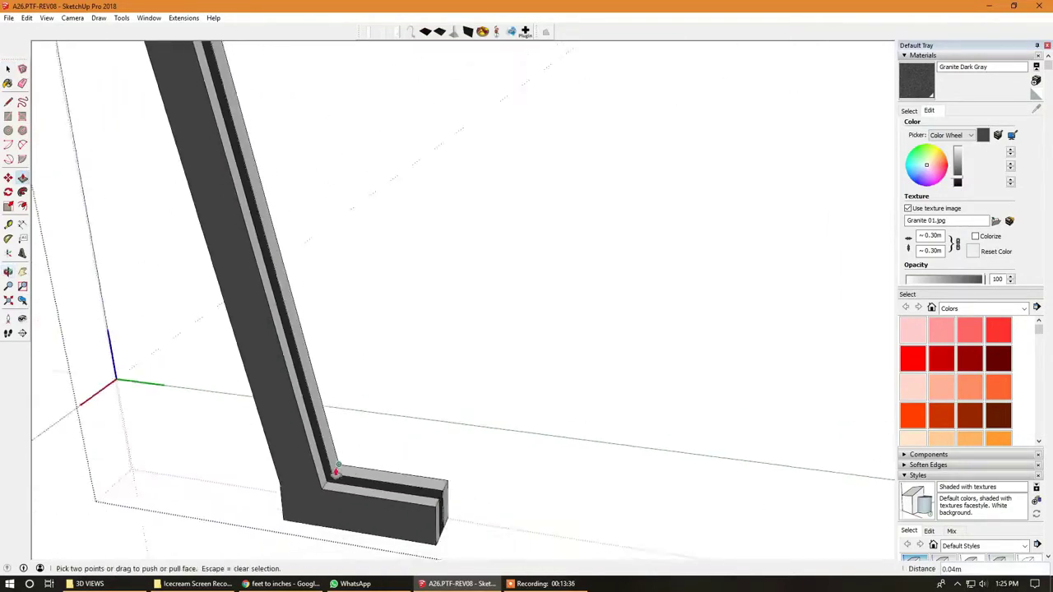
pyautogui.scroll(-3, 329, 485)
pyautogui.scroll(3, 359, 521)
pyautogui.scroll(2, 358, 521)
pyautogui.scroll(-3, 359, 521)
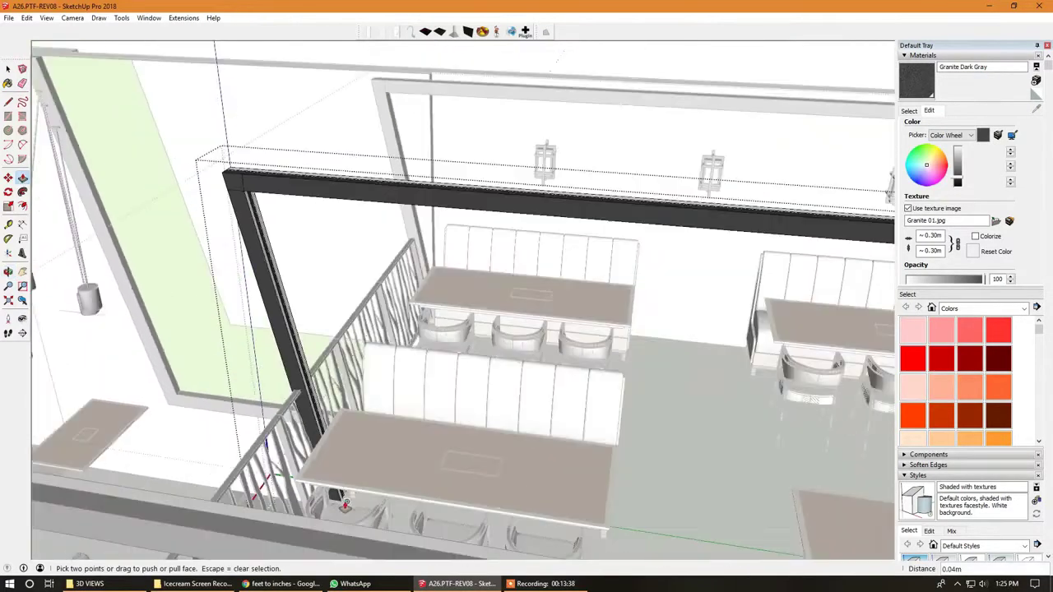
pyautogui.scroll(-2, 359, 510)
# - Orbit around the frame to inspect the beam's underside corner for the recessed channel
pyautogui.moveTo(353, 494)
pyautogui.mouseDown(button='middle')
pyautogui.moveTo(239, 354)
pyautogui.moveTo(285, 343)
pyautogui.moveTo(305, 353)
pyautogui.moveTo(261, 304)
pyautogui.moveTo(225, 287)
pyautogui.moveTo(162, 299)
pyautogui.moveTo(200, 296)
pyautogui.mouseUp(button='middle')
pyautogui.scroll(5, 222, 338)
pyautogui.scroll(-3, 276, 341)
pyautogui.scroll(3, 267, 348)
pyautogui.scroll(2, 106, 200)
pyautogui.scroll(2, 116, 190)
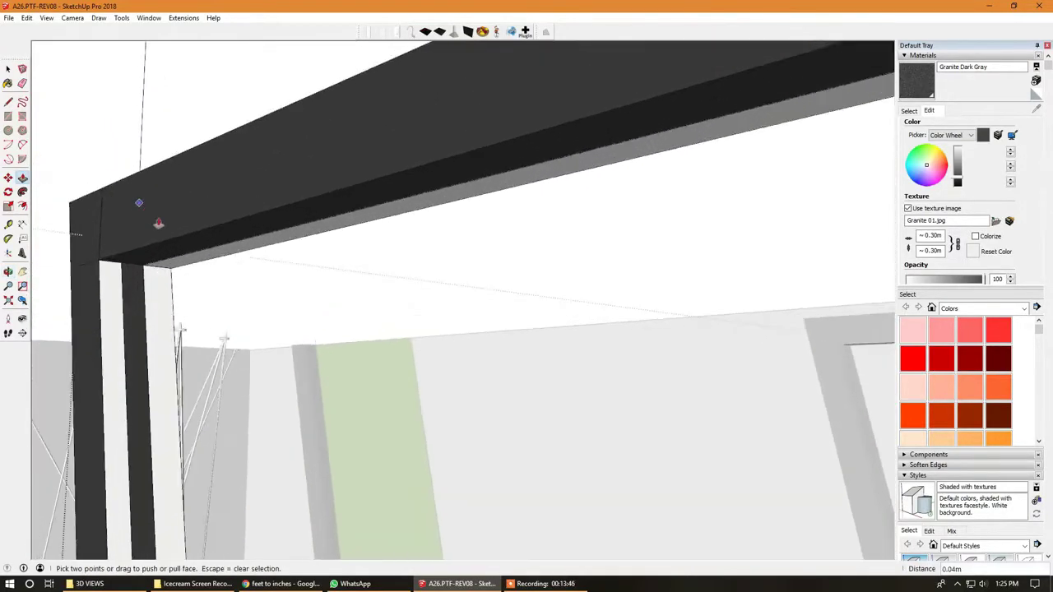
pyautogui.moveTo(192, 244); pyautogui.dragTo(175, 225, button='middle')
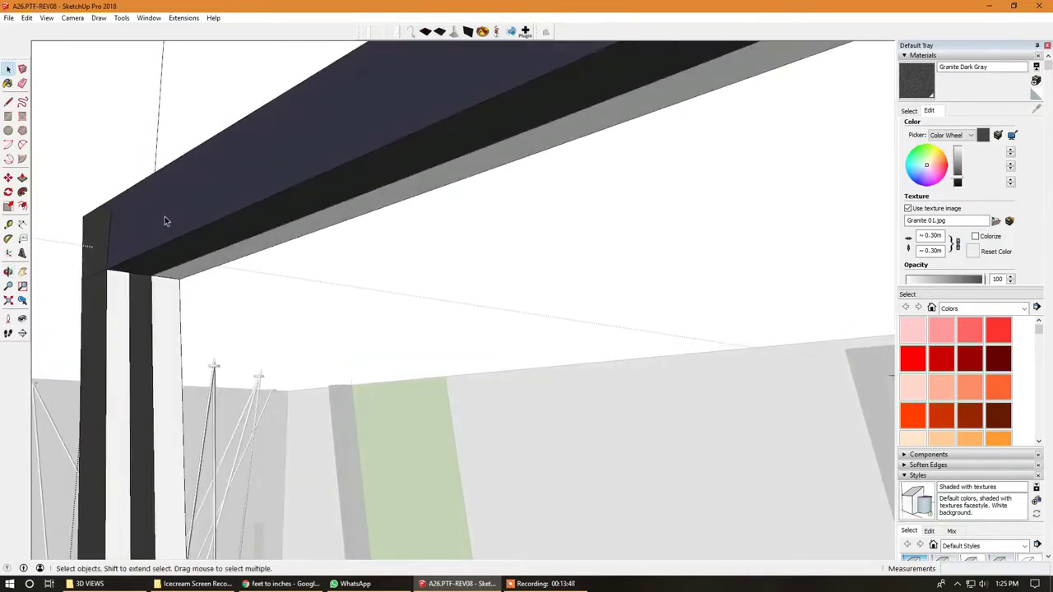
pyautogui.moveTo(135, 289)
pyautogui.mouseDown(button='middle')
pyautogui.moveTo(156, 277)
pyautogui.moveTo(155, 216)
pyautogui.moveTo(188, 227)
pyautogui.moveTo(173, 247)
pyautogui.mouseUp(button='middle')
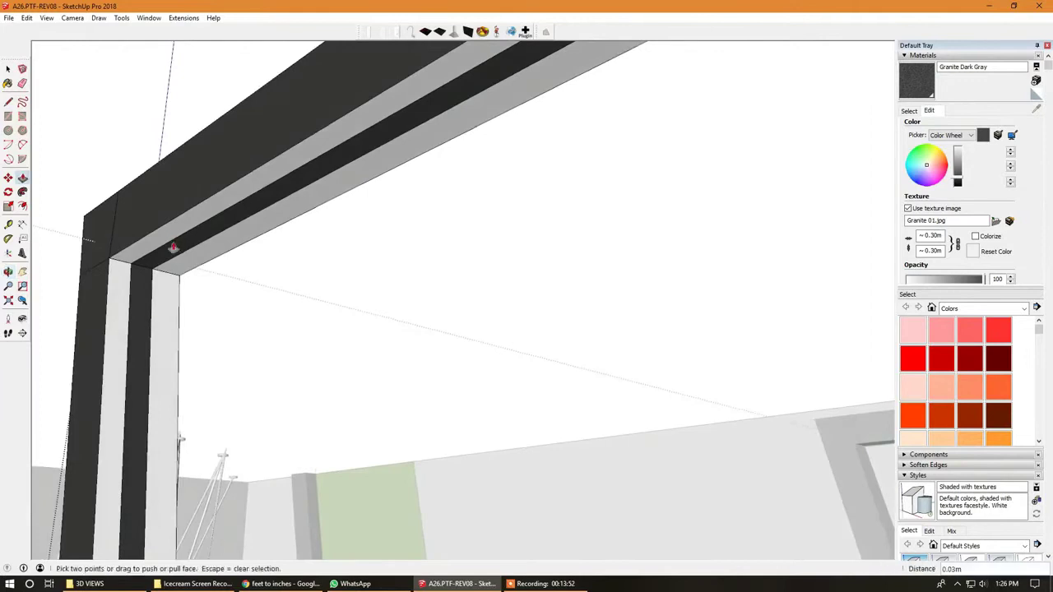
pyautogui.scroll(-2, 154, 311)
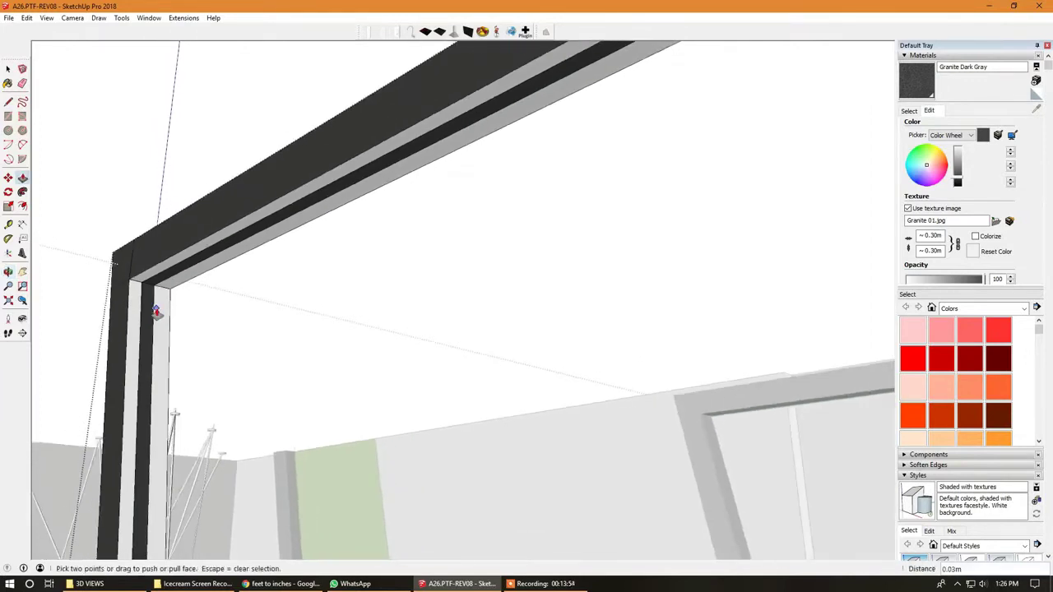
pyautogui.scroll(-1, 961, 378)
pyautogui.scroll(1, 956, 362)
pyautogui.scroll(-1, 952, 343)
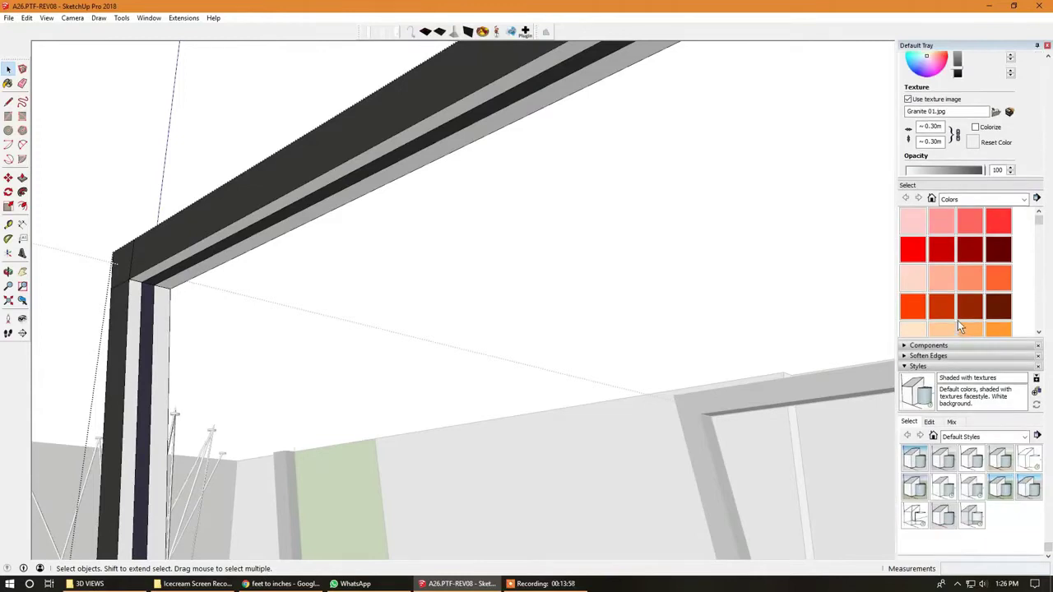
# - Pick a yellow colour in the Materials tray and apply it to the beam groove
pyautogui.click(1039, 245)
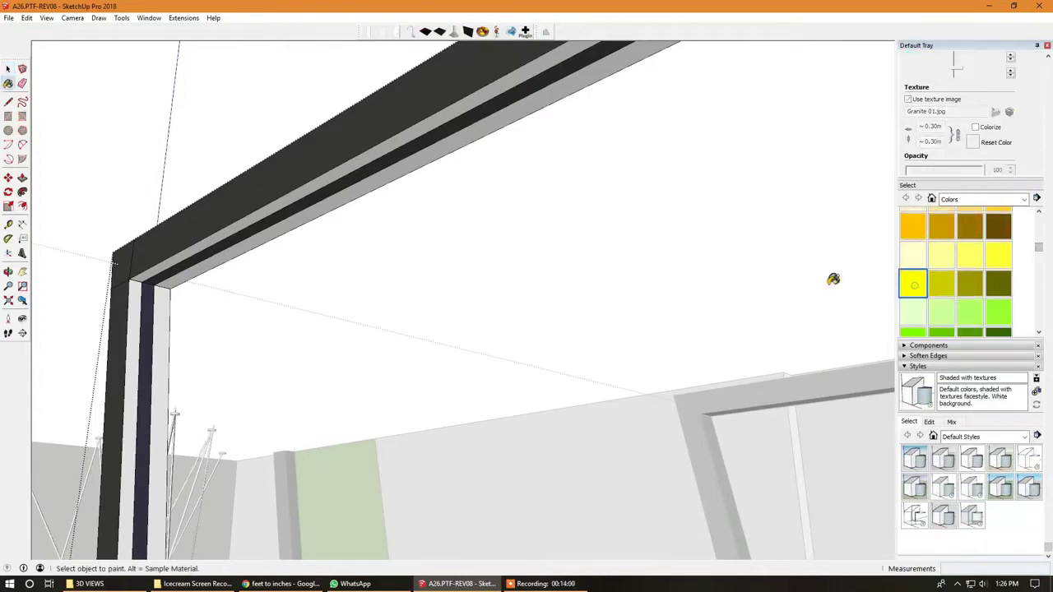
pyautogui.keyDown('alt'); pyautogui.click(152, 322); pyautogui.keyUp('alt')
pyautogui.moveTo(164, 292)
pyautogui.mouseDown(button='middle')
pyautogui.moveTo(244, 242)
pyautogui.moveTo(263, 200)
pyautogui.moveTo(236, 172)
pyautogui.moveTo(411, 420)
pyautogui.moveTo(583, 478)
pyautogui.moveTo(109, 272)
pyautogui.mouseUp(button='middle')
pyautogui.scroll(-5, 583, 477)
pyautogui.scroll(-5, 583, 477)
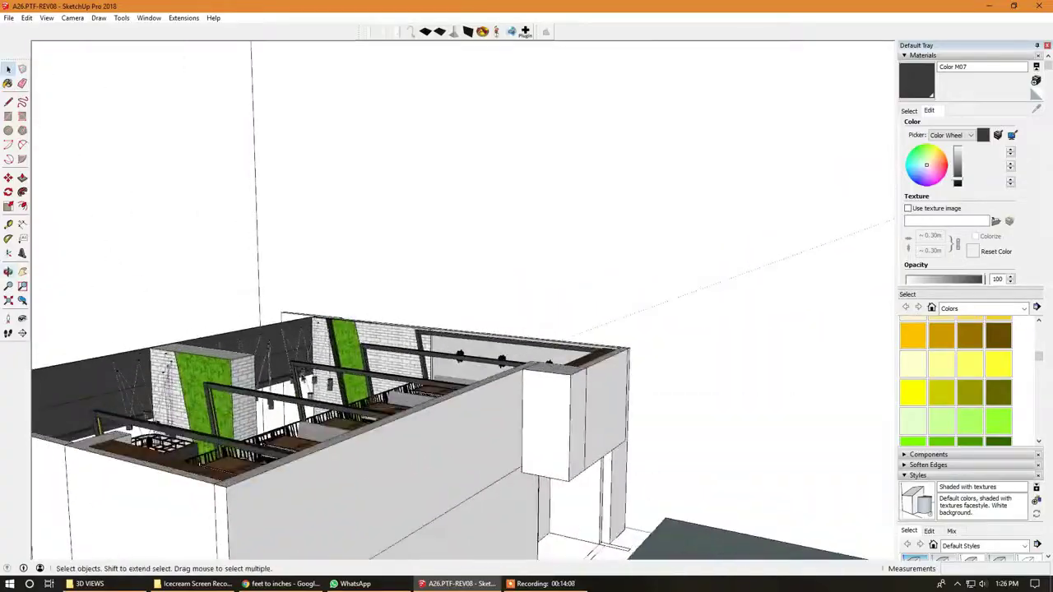
pyautogui.scroll(5, 321, 387)
# - Orbit to an eye-level interior view to check the yellow channels
pyautogui.moveTo(321, 387)
pyautogui.mouseDown(button='middle')
pyautogui.moveTo(317, 308)
pyautogui.moveTo(278, 291)
pyautogui.moveTo(346, 280)
pyautogui.moveTo(559, 319)
pyautogui.moveTo(531, 346)
pyautogui.moveTo(551, 339)
pyautogui.moveTo(543, 271)
pyautogui.moveTo(527, 247)
pyautogui.mouseUp(button='middle')
pyautogui.scroll(2, 559, 320)
pyautogui.scroll(-3, 526, 340)
pyautogui.scroll(-3, 526, 340)
pyautogui.scroll(-3, 526, 340)
pyautogui.scroll(3, 530, 346)
pyautogui.scroll(-2, 531, 346)
pyautogui.scroll(2, 551, 339)
pyautogui.scroll(3, 559, 338)
pyautogui.scroll(2, 564, 336)
pyautogui.scroll(3, 518, 235)
pyautogui.scroll(-3, 537, 240)
pyautogui.scroll(3, 536, 240)
pyautogui.scroll(2, 526, 271)
# - Orbit down toward the brick wall and over the booth seating beneath the beams
pyautogui.moveTo(519, 296)
pyautogui.mouseDown(button='middle')
pyautogui.moveTo(510, 312)
pyautogui.moveTo(370, 318)
pyautogui.moveTo(571, 311)
pyautogui.moveTo(742, 467)
pyautogui.mouseUp(button='middle')
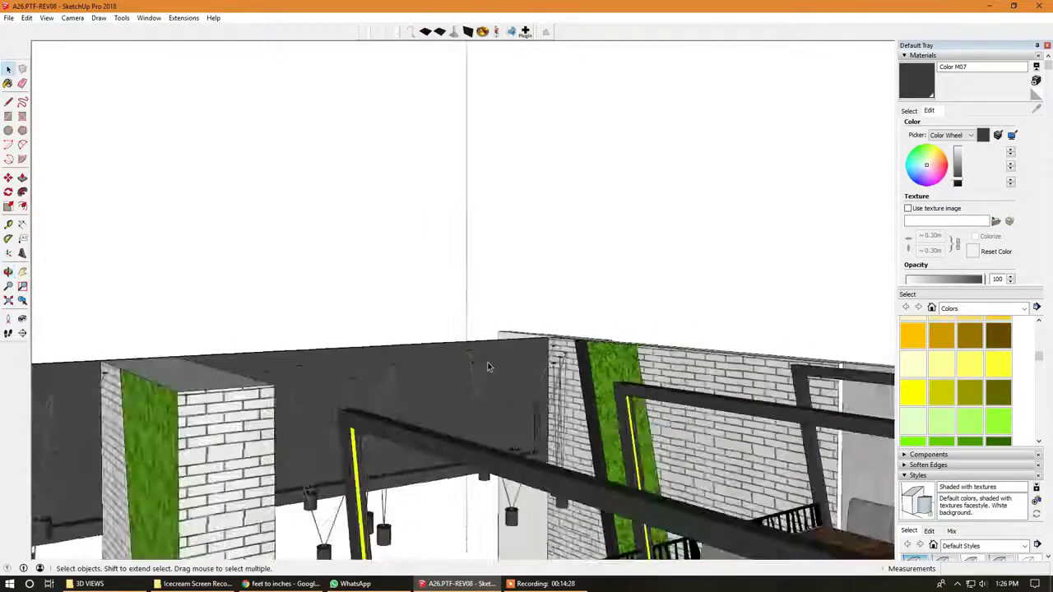
pyautogui.moveTo(487, 366); pyautogui.dragTo(650, 516, button='middle')
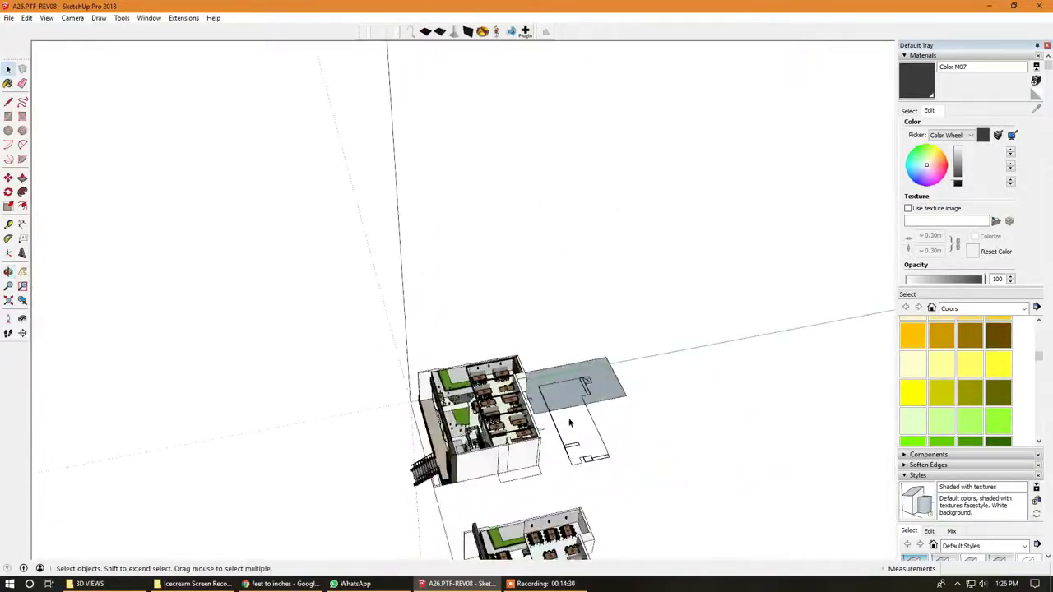
pyautogui.scroll(10, 569, 423)
pyautogui.moveTo(569, 423)
pyautogui.mouseDown(button='middle')
pyautogui.moveTo(643, 306)
pyautogui.moveTo(634, 321)
pyautogui.moveTo(521, 222)
pyautogui.moveTo(416, 177)
pyautogui.mouseUp(button='middle')
pyautogui.scroll(5, 634, 321)
pyautogui.scroll(-3, 416, 177)
pyautogui.scroll(-3, 416, 177)
pyautogui.scroll(-2, 415, 177)
pyautogui.scroll(2, 416, 177)
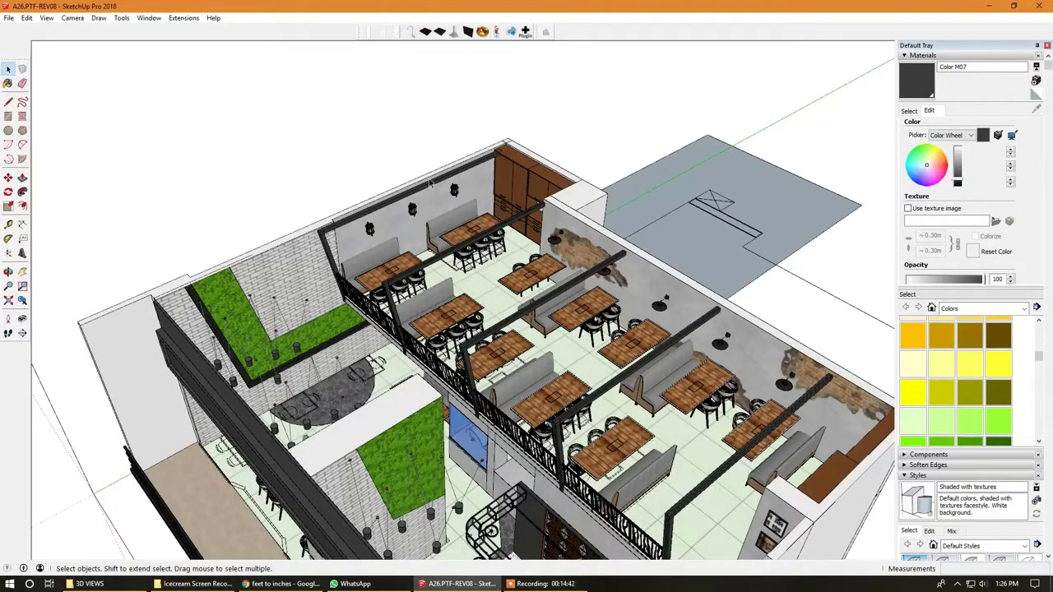
# - Orbit down over the building and around the kitchen area
pyautogui.scroll(-3, 500, 256)
pyautogui.moveTo(501, 256)
pyautogui.mouseDown(button='middle')
pyautogui.moveTo(496, 190)
pyautogui.moveTo(612, 174)
pyautogui.mouseUp(button='middle')
pyautogui.scroll(3, 497, 190)
pyautogui.scroll(3, 613, 175)
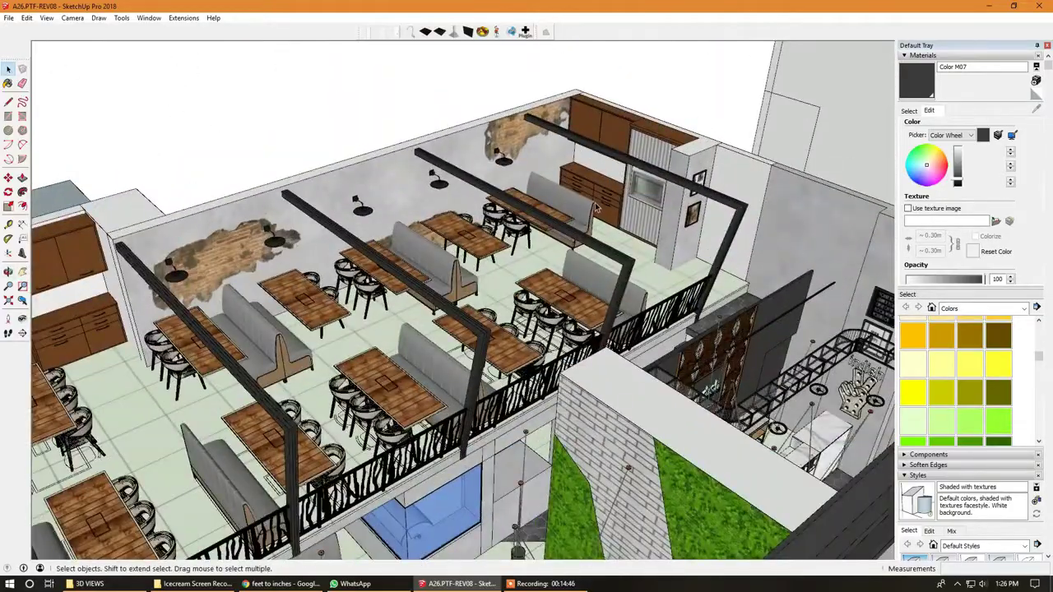
pyautogui.scroll(-3, 571, 203)
pyautogui.scroll(3, 607, 160)
pyautogui.scroll(3, 576, 189)
pyautogui.moveTo(479, 207)
pyautogui.mouseDown(button='middle')
pyautogui.moveTo(473, 170)
pyautogui.moveTo(498, 89)
pyautogui.moveTo(554, 111)
pyautogui.moveTo(454, 244)
pyautogui.moveTo(449, 219)
pyautogui.moveTo(398, 260)
pyautogui.moveTo(116, 232)
pyautogui.moveTo(136, 233)
pyautogui.mouseUp(button='middle')
pyautogui.scroll(-3, 449, 219)
pyautogui.scroll(-2, 397, 260)
pyautogui.scroll(3, 137, 233)
pyautogui.scroll(2, 137, 232)
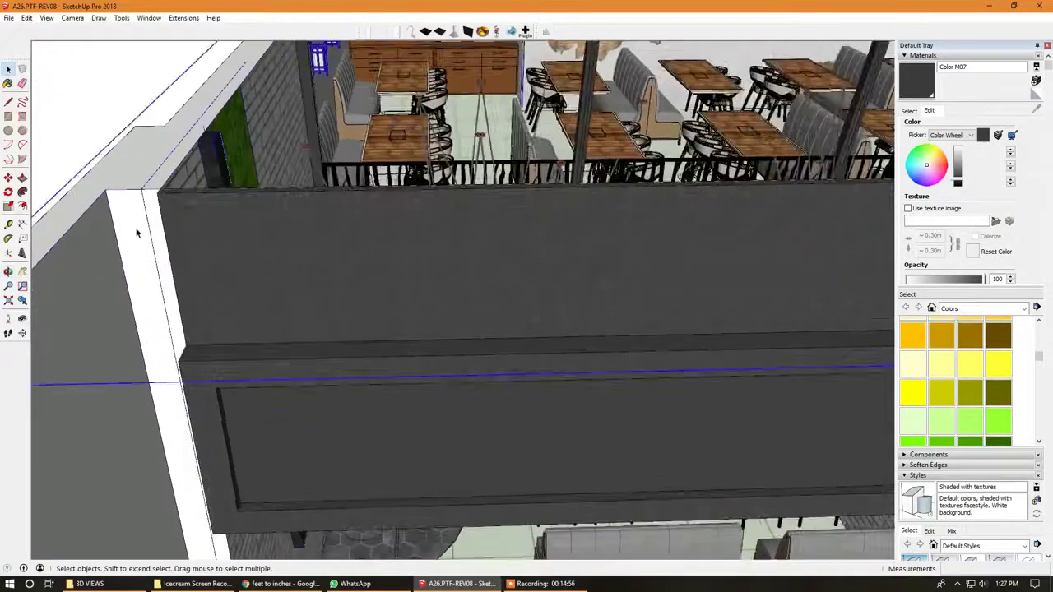
pyautogui.scroll(2, 137, 233)
pyautogui.scroll(-3, 128, 243)
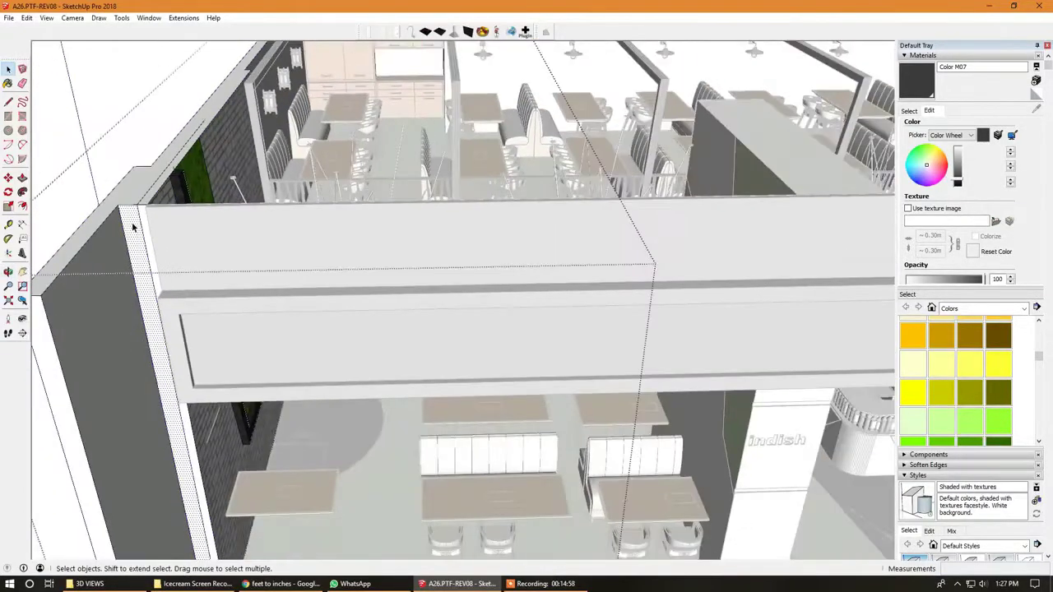
pyautogui.scroll(2, 165, 244)
# - Switch briefly to Paint Bucket, view the exterior side walls, then return to Select
pyautogui.press('b')
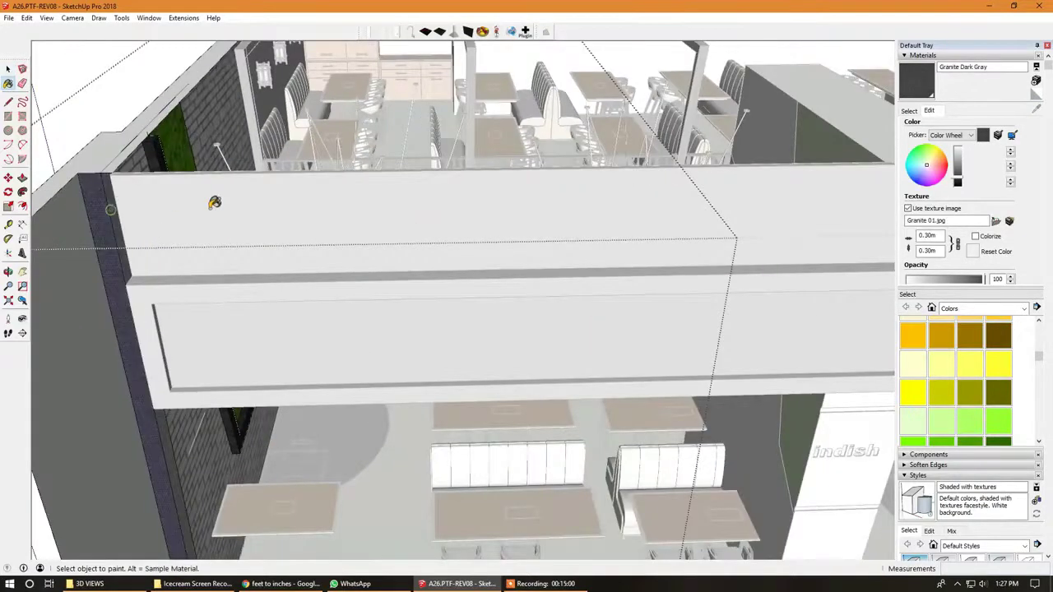
pyautogui.scroll(-2, 143, 252)
pyautogui.moveTo(105, 284)
pyautogui.mouseDown(button='middle')
pyautogui.moveTo(348, 242)
pyautogui.moveTo(581, 244)
pyautogui.mouseUp(button='middle')
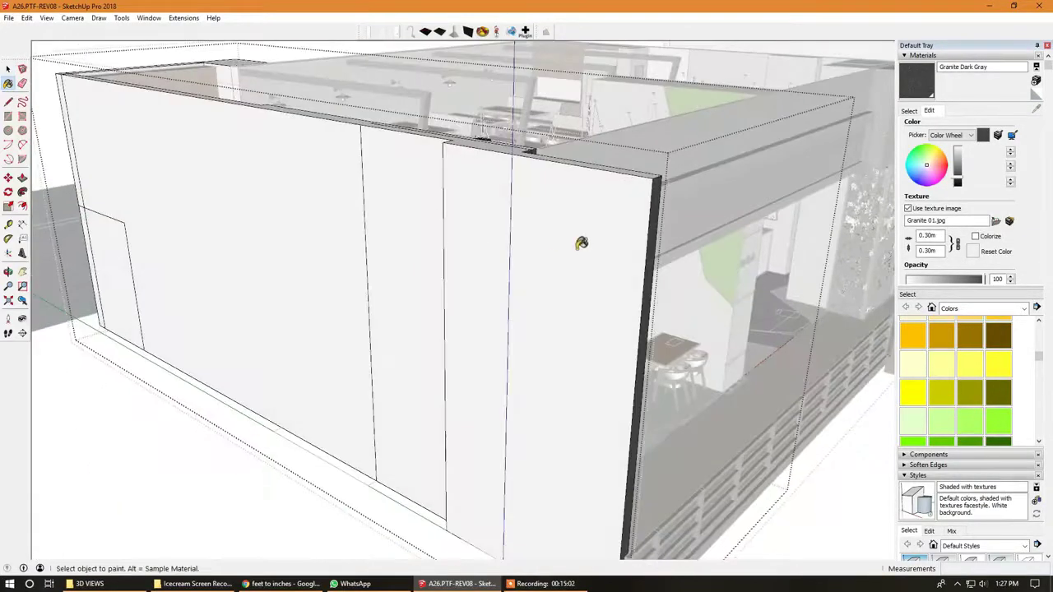
pyautogui.press('space')
pyautogui.scroll(-3, 458, 230)
# - Orbit from a low front view to a high interior view and open the dark wall group
pyautogui.moveTo(469, 252); pyautogui.dragTo(153, 191, button='middle')
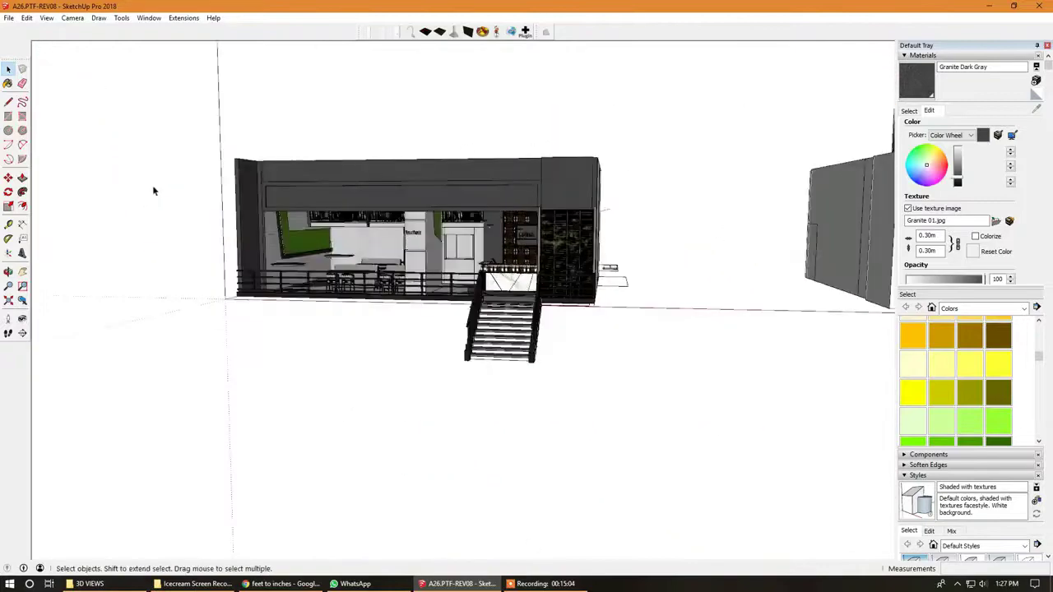
pyautogui.moveTo(526, 227)
pyautogui.mouseDown(button='middle')
pyautogui.moveTo(461, 247)
pyautogui.moveTo(741, 321)
pyautogui.mouseUp(button='middle')
pyautogui.scroll(3, 460, 247)
pyautogui.click(750, 319)
pyautogui.doubleClick(750, 319)
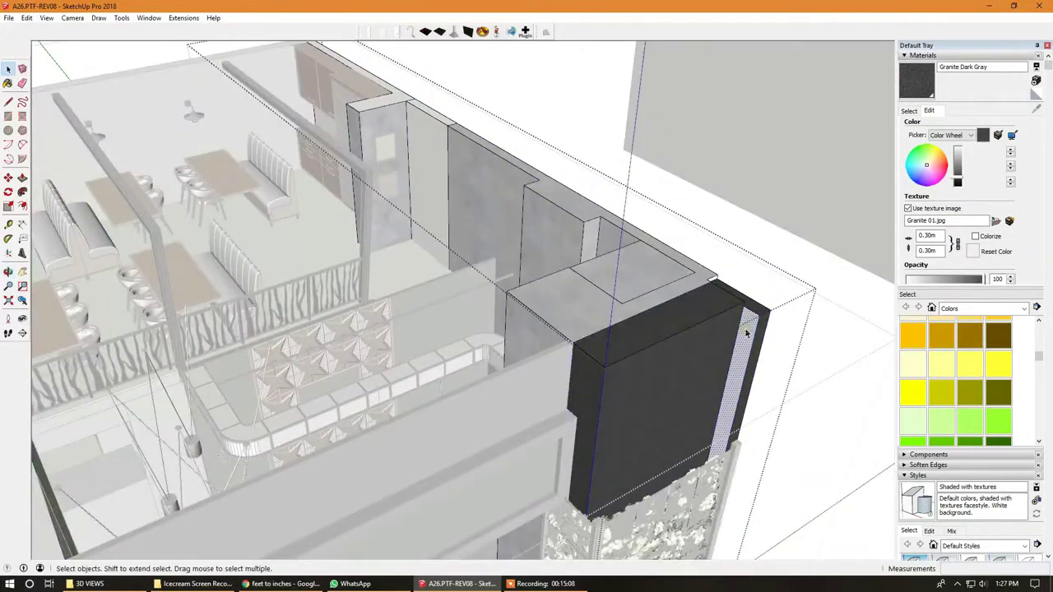
pyautogui.scroll(-3, 732, 329)
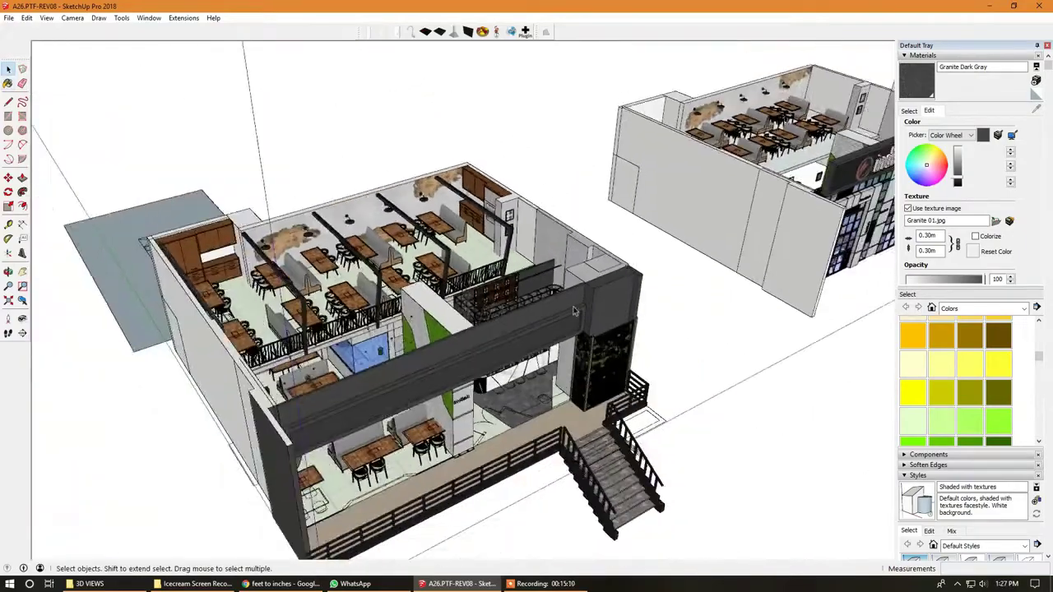
# - Orbit and zoom over the storefront, stairs and an aerial view of the restaurant interior
pyautogui.moveTo(732, 329); pyautogui.dragTo(823, 297, button='middle')
pyautogui.scroll(3, 823, 297)
pyautogui.scroll(-3, 516, 290)
pyautogui.moveTo(516, 291)
pyautogui.mouseDown(button='middle')
pyautogui.moveTo(241, 225)
pyautogui.moveTo(486, 174)
pyautogui.mouseUp(button='middle')
pyautogui.scroll(-2, 241, 225)
pyautogui.scroll(4, 241, 224)
pyautogui.scroll(4, 242, 225)
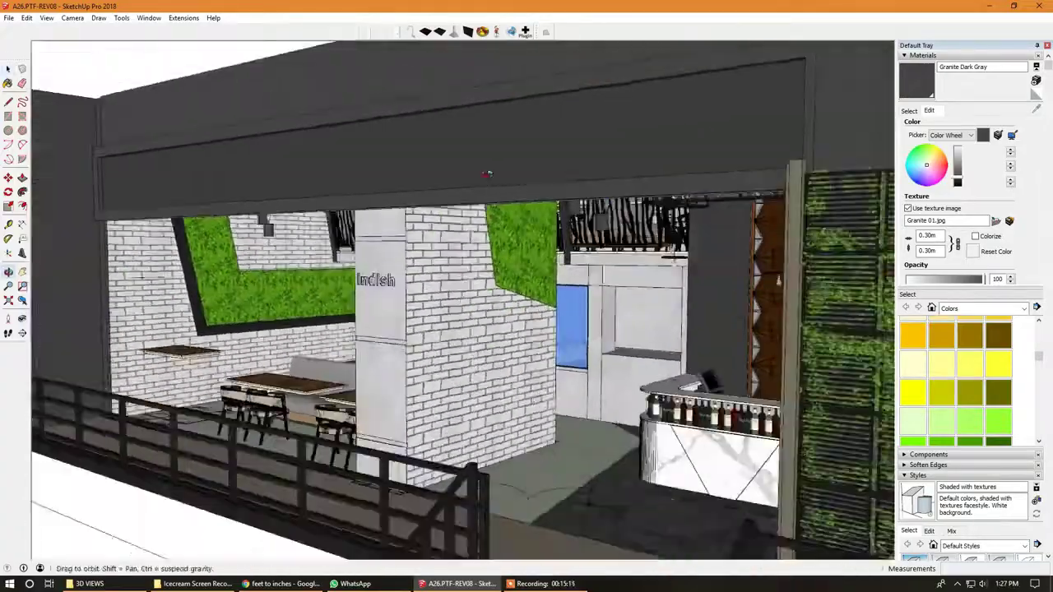
pyautogui.scroll(-3, 442, 213)
pyautogui.moveTo(443, 213)
pyautogui.mouseDown(button='middle')
pyautogui.moveTo(354, 267)
pyautogui.moveTo(367, 321)
pyautogui.mouseUp(button='middle')
pyautogui.scroll(3, 353, 268)
pyautogui.scroll(-3, 354, 267)
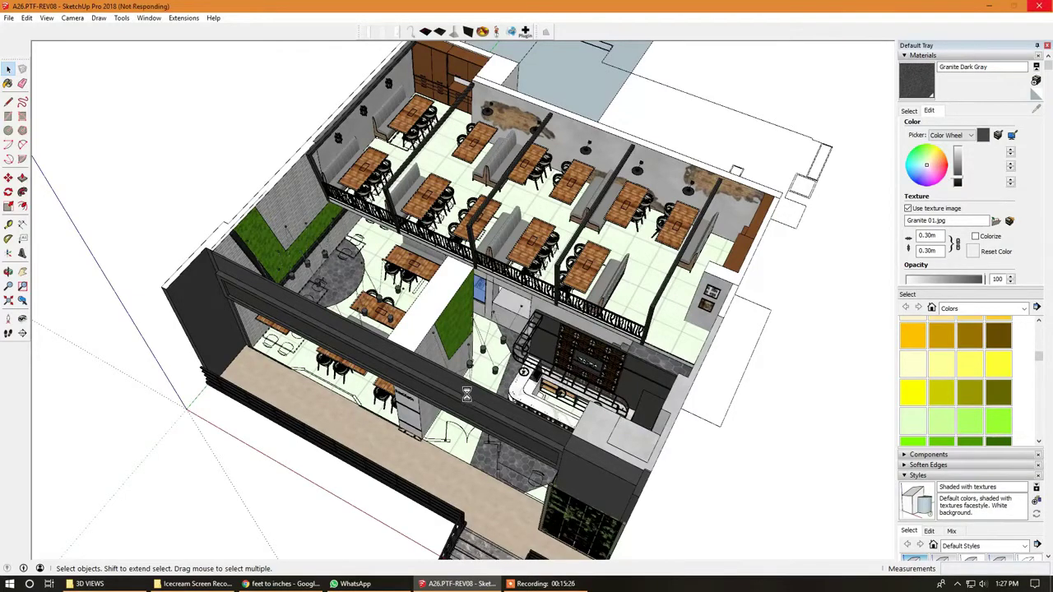
# - Swing the view around to inspect the bar front up close
pyautogui.moveTo(484, 351); pyautogui.dragTo(508, 352, button='middle')
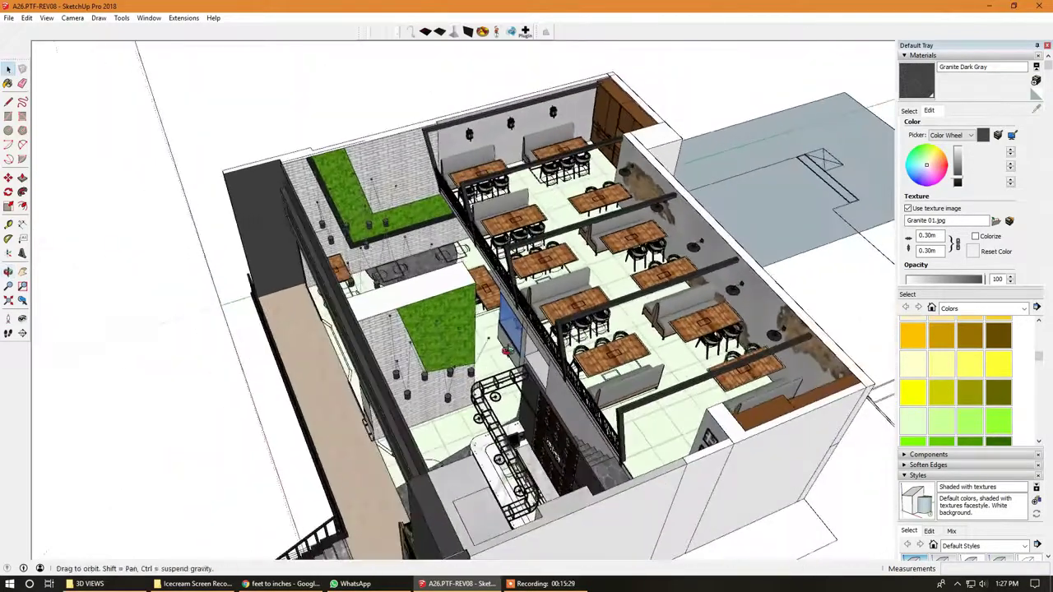
pyautogui.scroll(-5, 509, 352)
pyautogui.moveTo(509, 352)
pyautogui.mouseDown(button='middle')
pyautogui.moveTo(336, 323)
pyautogui.moveTo(469, 336)
pyautogui.moveTo(471, 430)
pyautogui.mouseUp(button='middle')
pyautogui.scroll(10, 336, 323)
pyautogui.scroll(-5, 336, 322)
pyautogui.scroll(5, 469, 336)
pyautogui.scroll(-3, 469, 337)
pyautogui.scroll(-3, 469, 336)
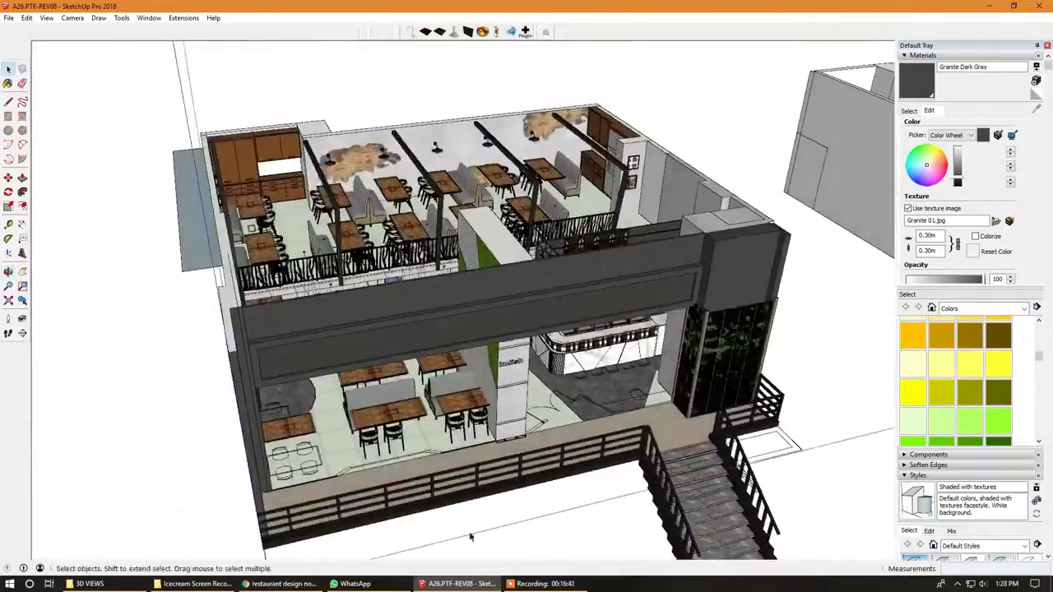
pyautogui.scroll(5, 592, 435)
# - Pull back over the dining area to both buildings and zoom onto the upper dining floor
pyautogui.moveTo(593, 434)
pyautogui.mouseDown(button='middle')
pyautogui.moveTo(427, 414)
pyautogui.moveTo(494, 345)
pyautogui.moveTo(485, 296)
pyautogui.moveTo(411, 312)
pyautogui.mouseUp(button='middle')
pyautogui.scroll(-2, 427, 414)
pyautogui.scroll(3, 494, 346)
pyautogui.scroll(-3, 503, 337)
pyautogui.scroll(5, 485, 296)
pyautogui.scroll(-2, 485, 296)
pyautogui.scroll(2, 411, 312)
pyautogui.scroll(-3, 527, 313)
pyautogui.scroll(-2, 526, 312)
pyautogui.moveTo(526, 313)
pyautogui.mouseDown(button='middle')
pyautogui.moveTo(576, 346)
pyautogui.moveTo(560, 296)
pyautogui.moveTo(536, 292)
pyautogui.mouseUp(button='middle')
pyautogui.scroll(3, 576, 345)
pyautogui.scroll(-2, 560, 297)
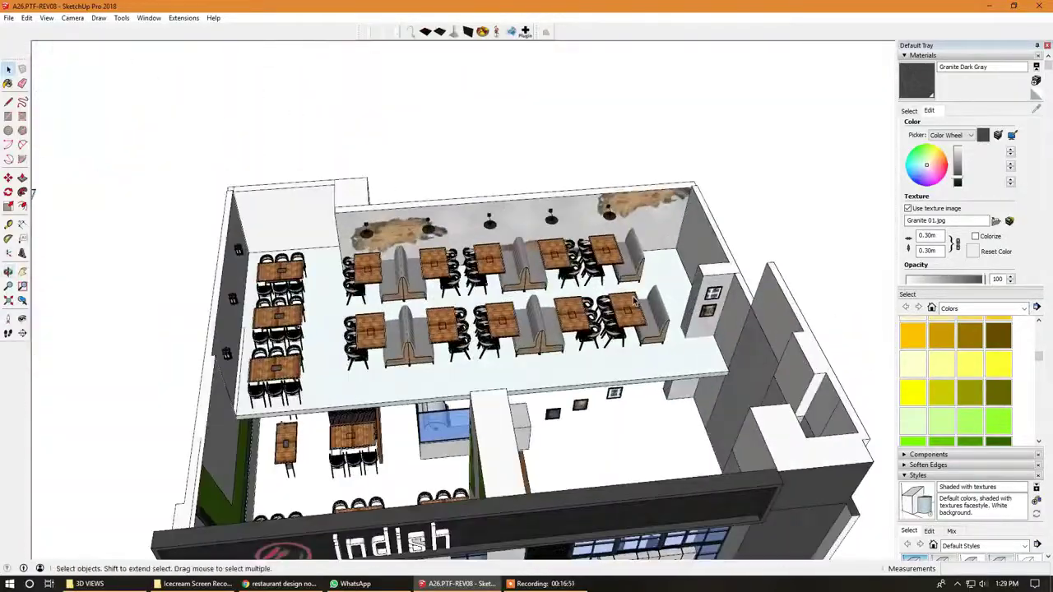
# - Temporarily hide the rest of the model to check the furniture, then restore it
pyautogui.scroll(3, 536, 292)
pyautogui.scroll(-3, 537, 292)
pyautogui.scroll(4, 596, 287)
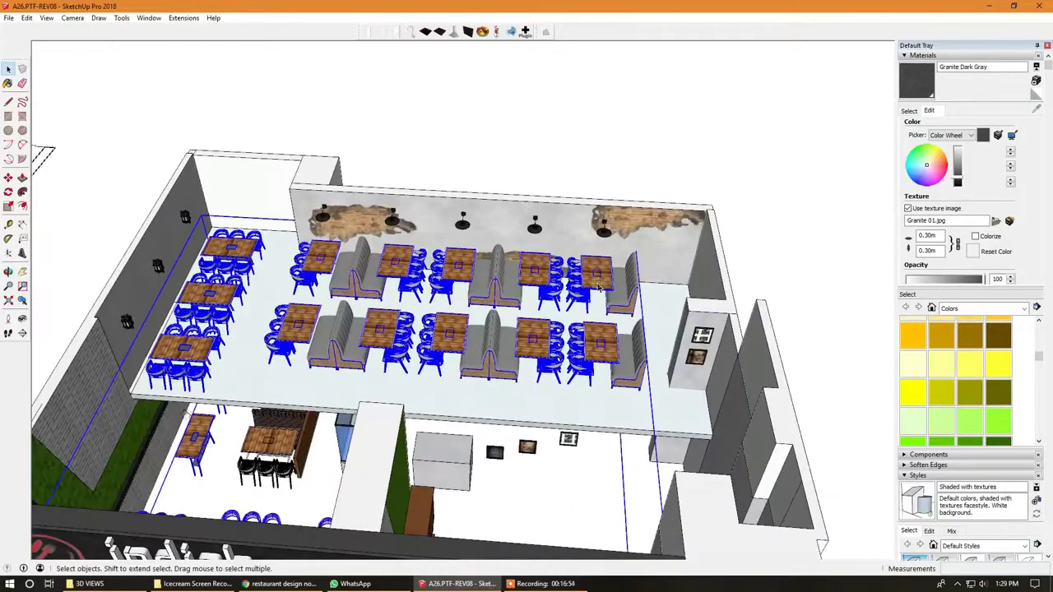
pyautogui.scroll(-4, 564, 277)
pyautogui.scroll(2, 587, 280)
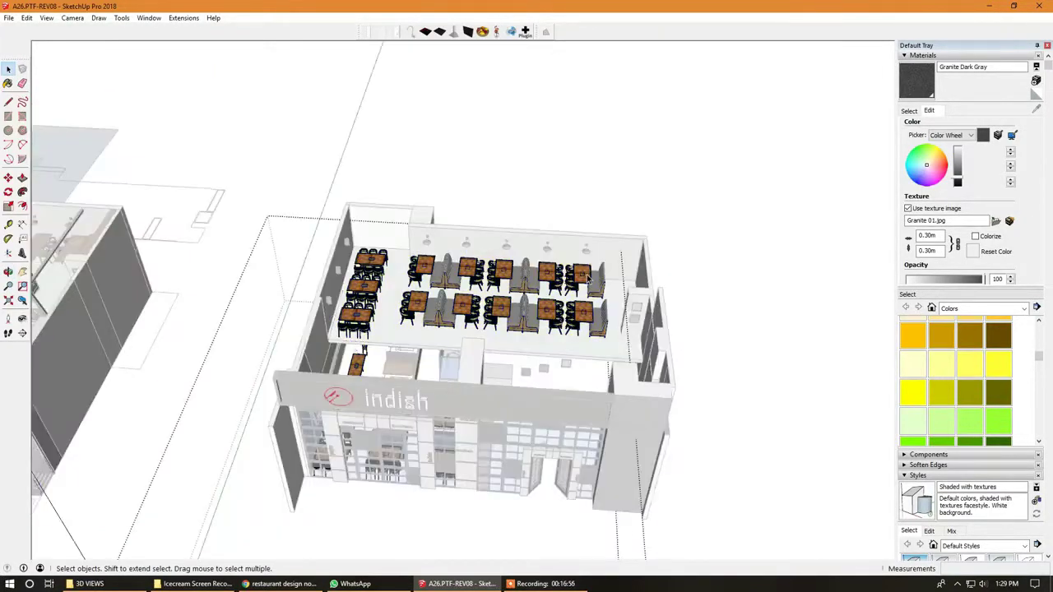
pyautogui.hotkey('shift', 'h')
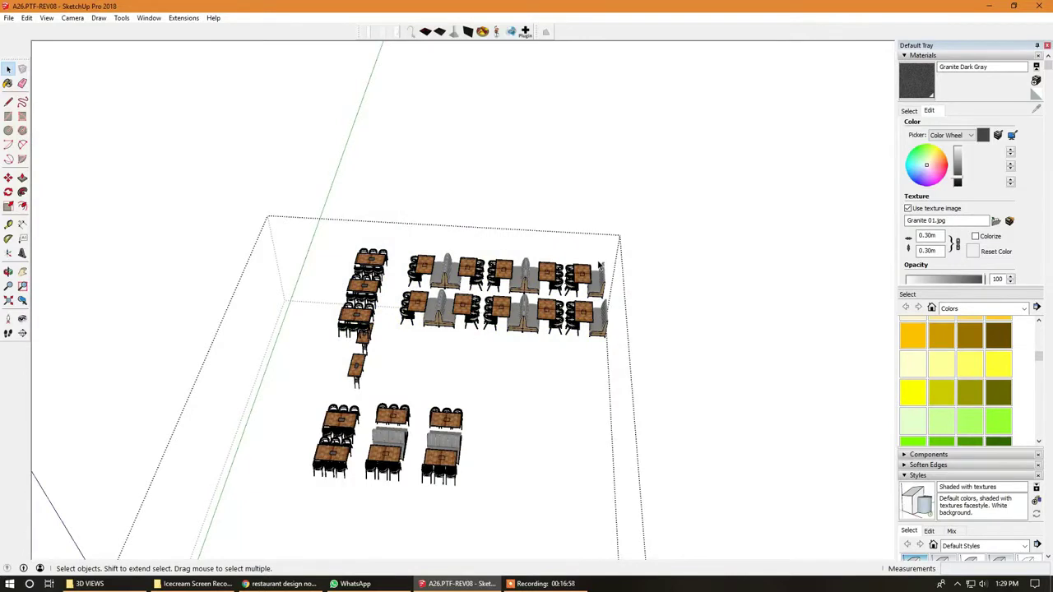
pyautogui.hotkey('ctrl', 'z')
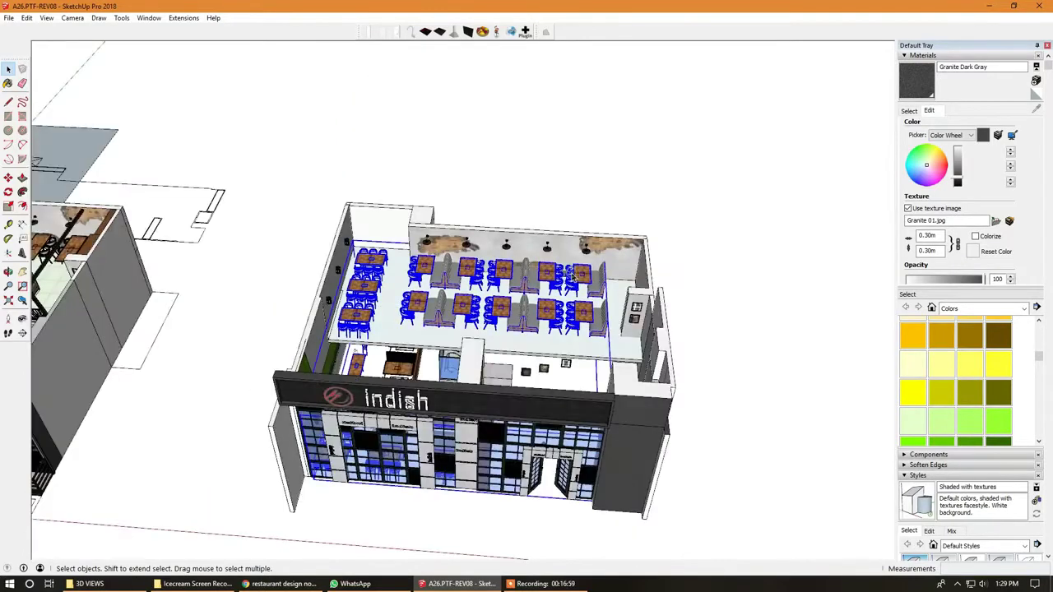
# - Open the second building's group for editing, look around inside, then exit it
pyautogui.scroll(2, 584, 265)
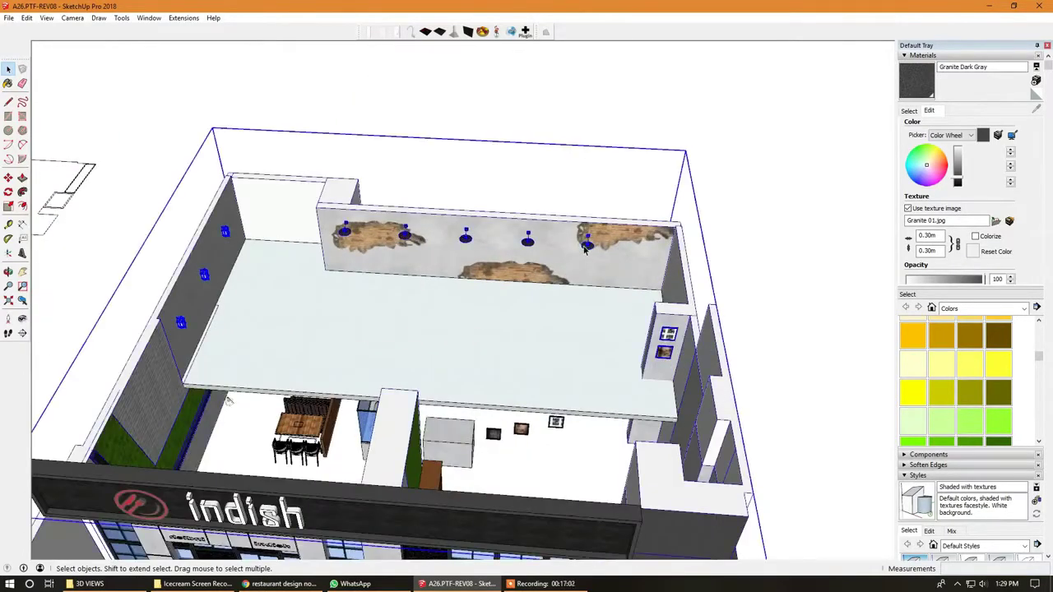
pyautogui.doubleClick(584, 249)
pyautogui.scroll(-3, 584, 249)
pyautogui.moveTo(626, 230)
pyautogui.mouseDown(button='middle')
pyautogui.moveTo(795, 179)
pyautogui.moveTo(683, 225)
pyautogui.mouseUp(button='middle')
pyautogui.press('Escape')
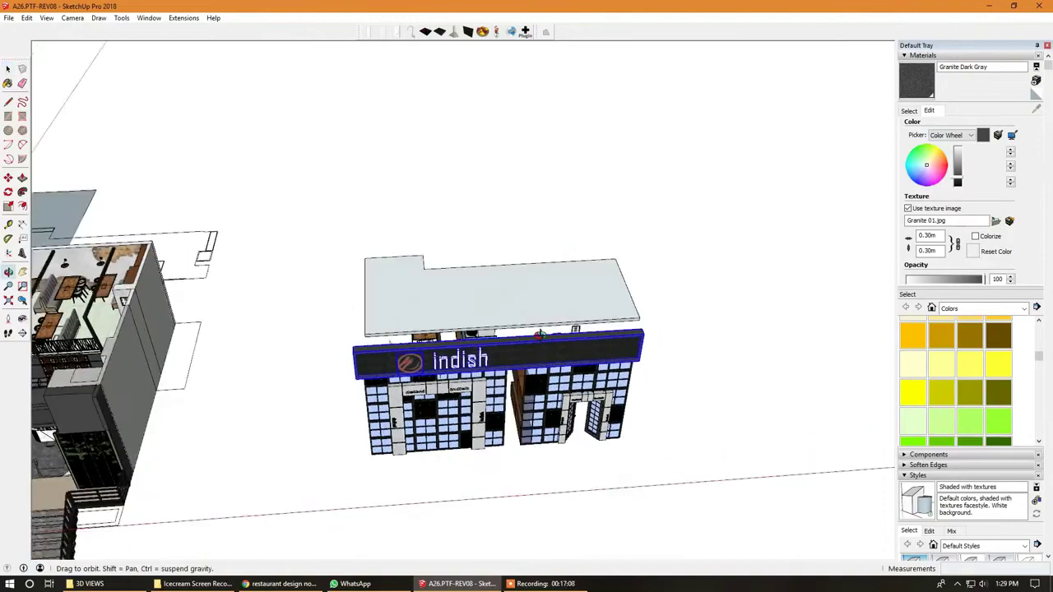
# - Delete the indish signboard from the second building's facade and orbit to check
pyautogui.press('Delete')
pyautogui.scroll(3, 544, 304)
pyautogui.moveTo(306, 330)
pyautogui.mouseDown(button='middle')
pyautogui.moveTo(435, 282)
pyautogui.moveTo(358, 97)
pyautogui.moveTo(383, 91)
pyautogui.moveTo(375, 316)
pyautogui.moveTo(305, 255)
pyautogui.mouseUp(button='middle')
pyautogui.scroll(-3, 306, 255)
pyautogui.moveTo(517, 414)
pyautogui.mouseDown(button='middle')
pyautogui.moveTo(658, 281)
pyautogui.moveTo(714, 416)
pyautogui.mouseUp(button='middle')
pyautogui.scroll(3, 714, 417)
pyautogui.scroll(-2, 500, 356)
pyautogui.scroll(2, 858, 352)
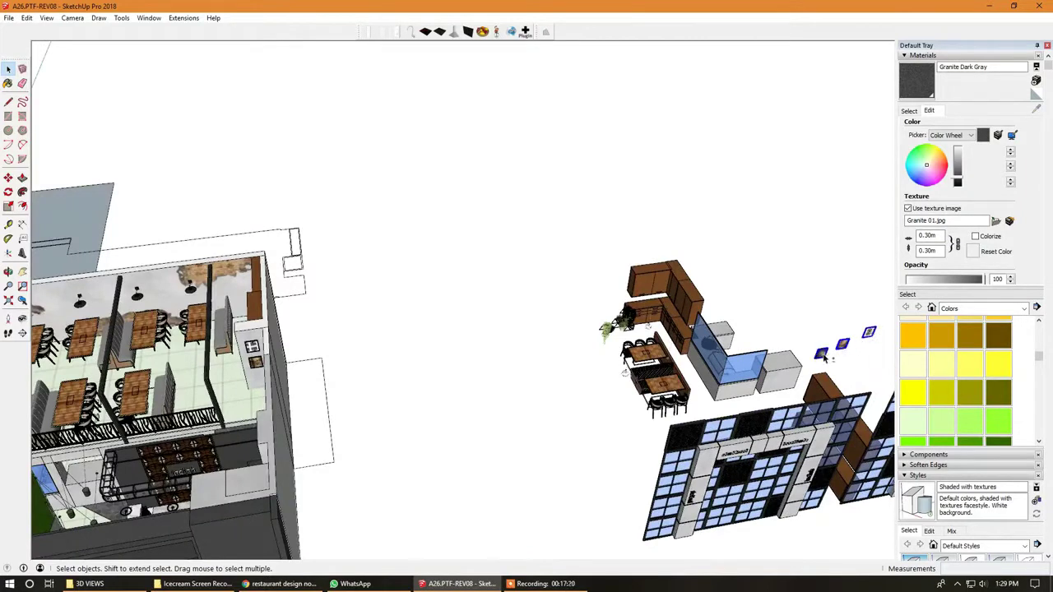
# - Pick up the three small picture frames with Move and carry them toward the restaurant
pyautogui.scroll(2, 825, 355)
pyautogui.scroll(2, 823, 353)
pyautogui.press('m')
pyautogui.scroll(3, 819, 345)
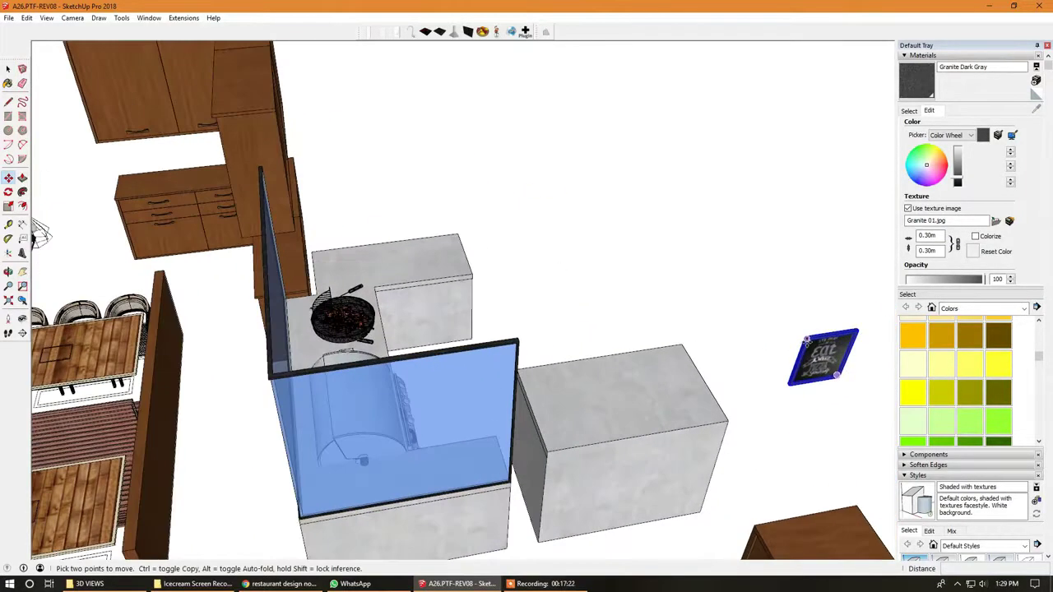
pyautogui.scroll(1, 810, 337)
pyautogui.scroll(-5, 829, 334)
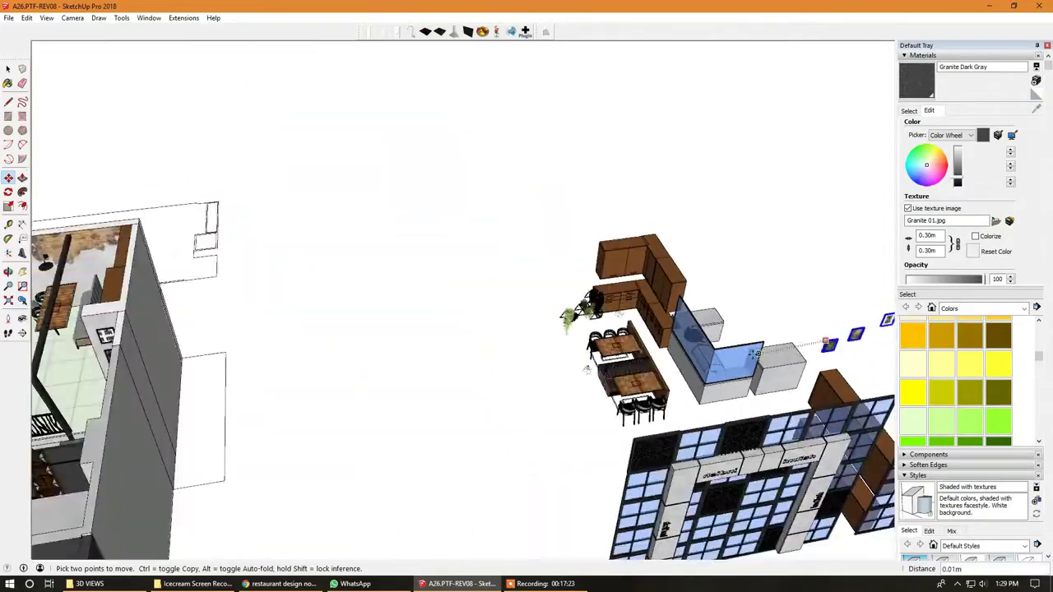
pyautogui.moveTo(829, 335); pyautogui.dragTo(552, 378, button='middle')
# - Place the frames along the restaurant's staircase wall and return to selecting
pyautogui.scroll(3, 393, 386)
pyautogui.scroll(3, 393, 387)
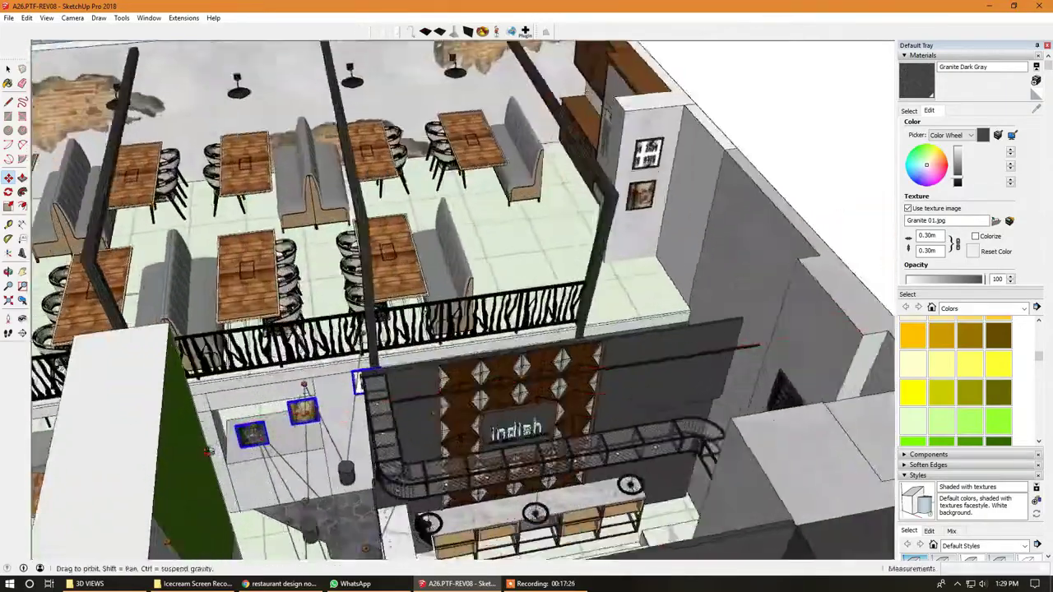
pyautogui.moveTo(393, 387)
pyautogui.mouseDown(button='middle')
pyautogui.moveTo(557, 336)
pyautogui.moveTo(487, 383)
pyautogui.mouseUp(button='middle')
pyautogui.scroll(3, 557, 335)
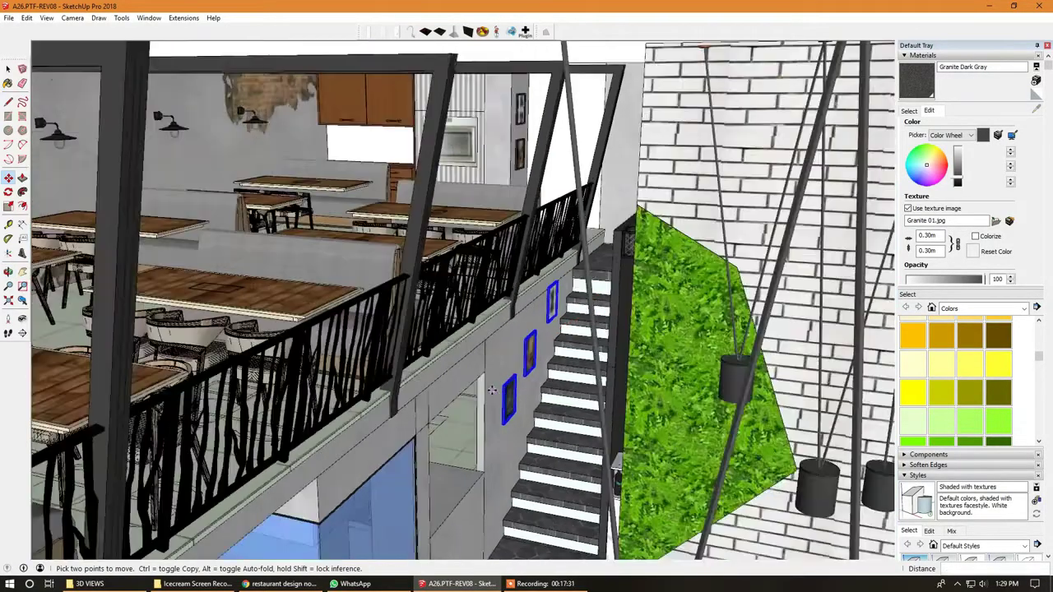
pyautogui.moveTo(506, 405); pyautogui.dragTo(527, 494, button='middle')
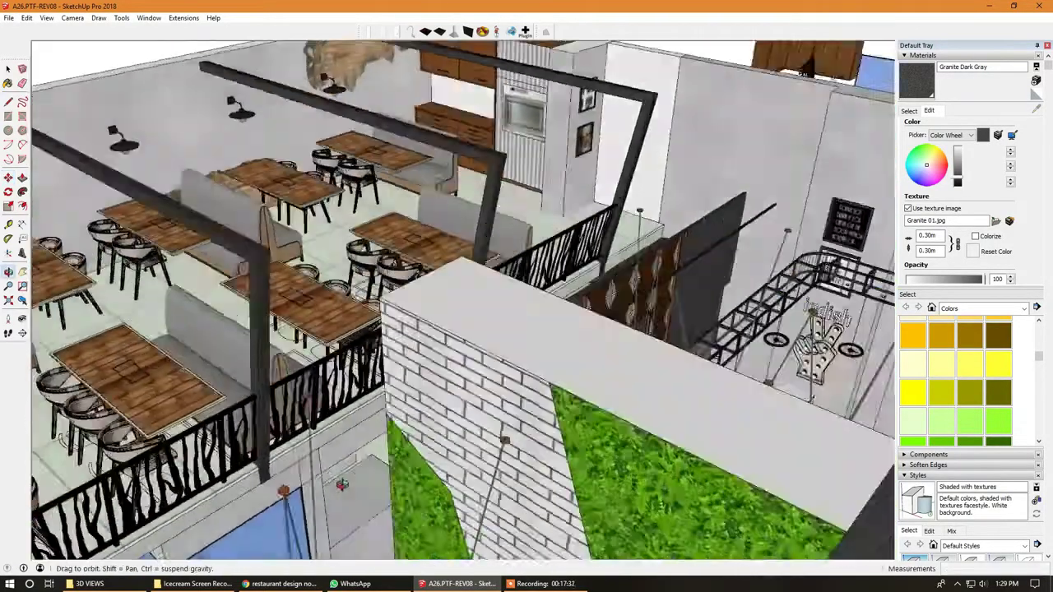
pyautogui.press('space')
pyautogui.moveTo(527, 346); pyautogui.dragTo(693, 261, button='middle')
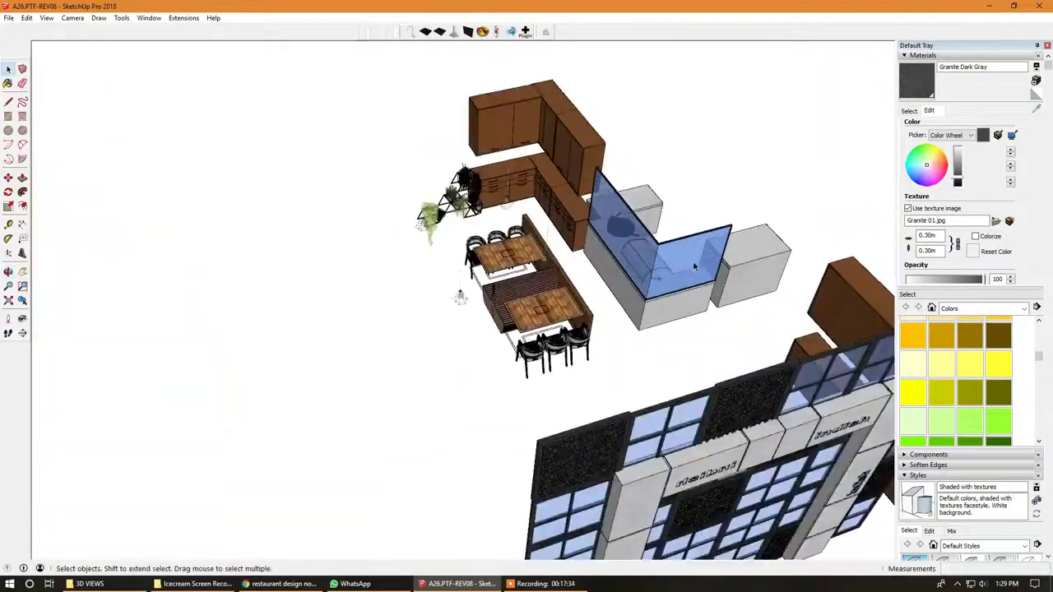
# - Orbit and zoom onto the dismantled building's kitchen set with the plant stand and lamps
pyautogui.moveTo(686, 350)
pyautogui.mouseDown(button='middle')
pyautogui.moveTo(860, 150)
pyautogui.moveTo(775, 184)
pyautogui.mouseUp(button='middle')
pyautogui.scroll(3, 453, 294)
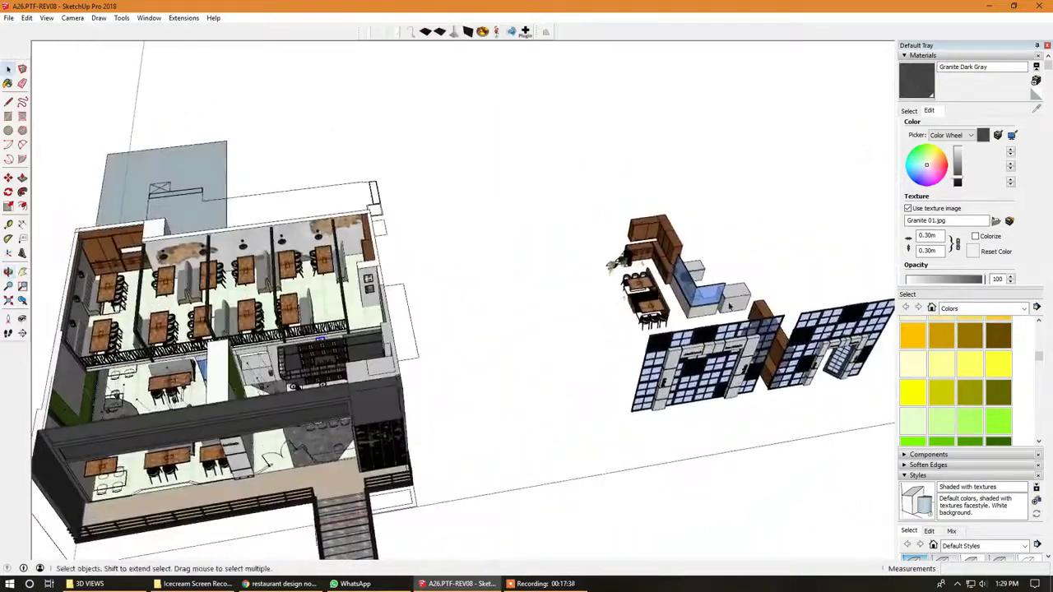
pyautogui.scroll(3, 454, 294)
pyautogui.moveTo(454, 294); pyautogui.dragTo(684, 330, button='middle')
pyautogui.scroll(3, 442, 258)
pyautogui.scroll(3, 442, 258)
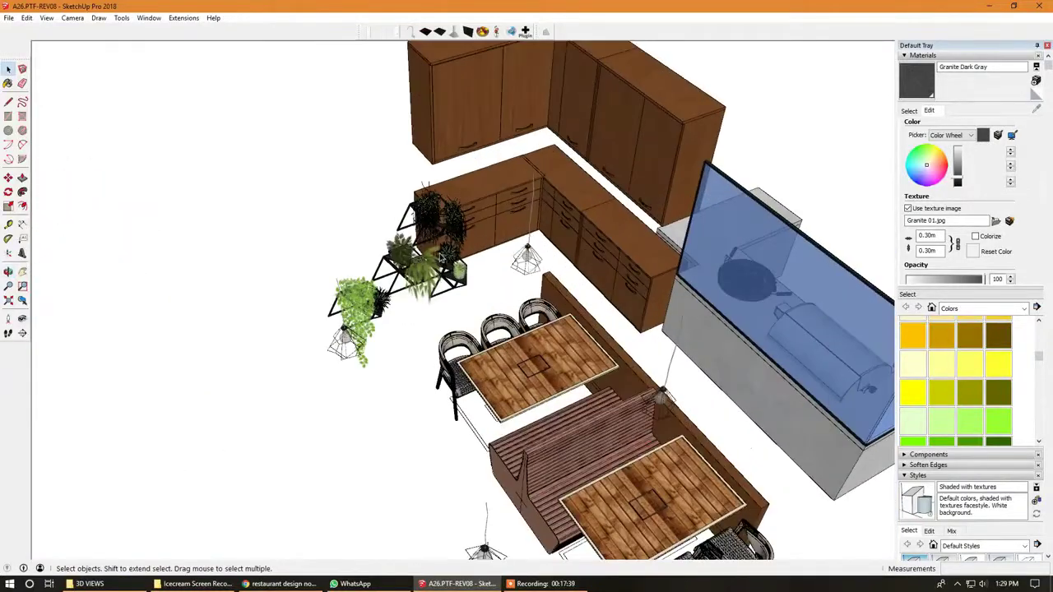
pyautogui.scroll(-2, 527, 265)
pyautogui.scroll(-1, 632, 324)
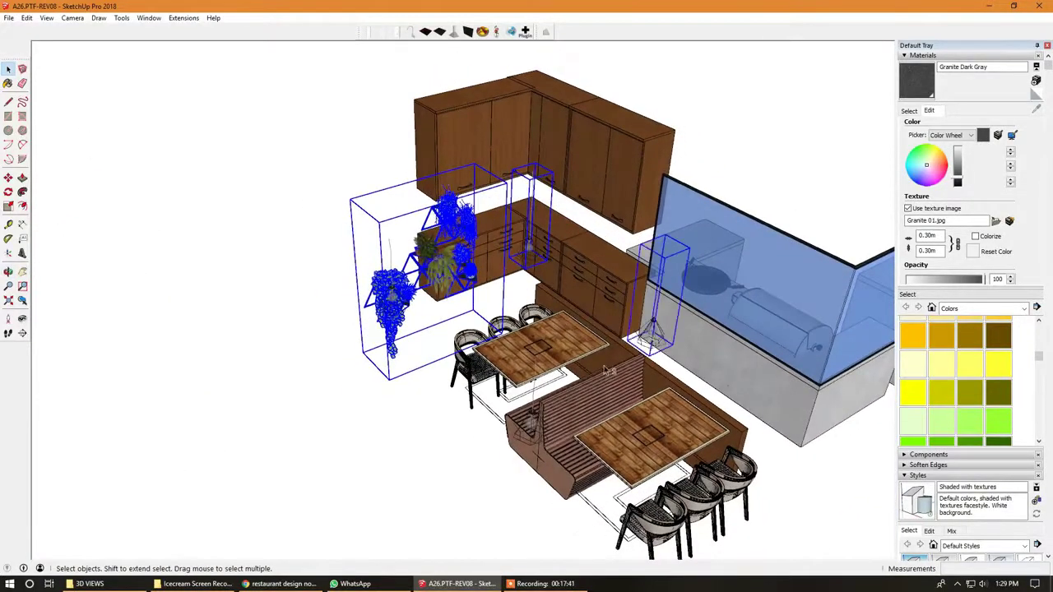
pyautogui.moveTo(789, 329); pyautogui.dragTo(890, 321, button='middle')
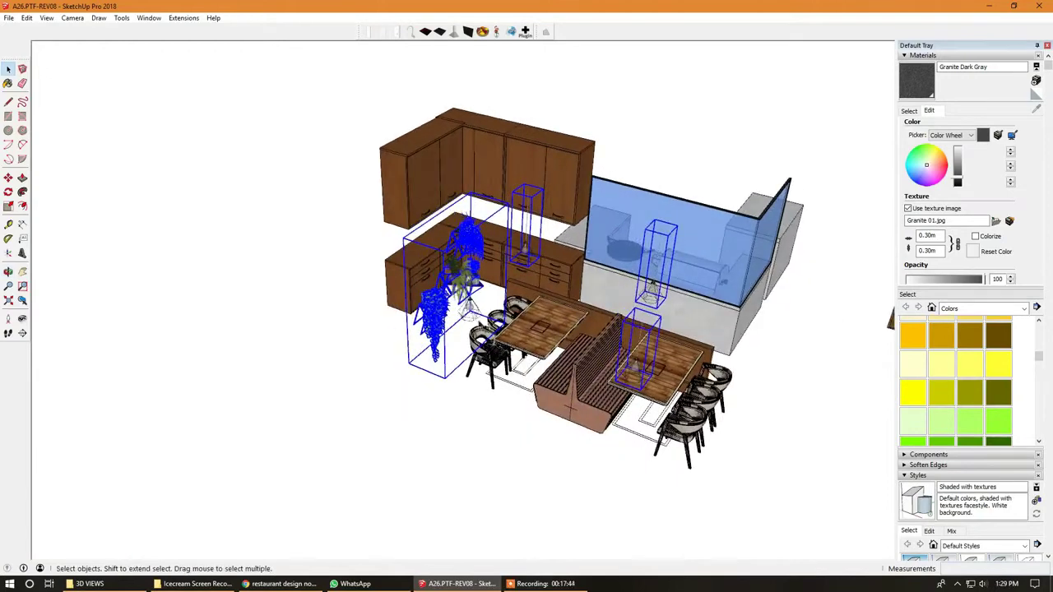
pyautogui.moveTo(548, 335); pyautogui.dragTo(586, 353, button='middle')
pyautogui.scroll(3, 586, 352)
# - Start moving the plant wall stand and pendant lamps, pulling back to see the whole set
pyautogui.press('m')
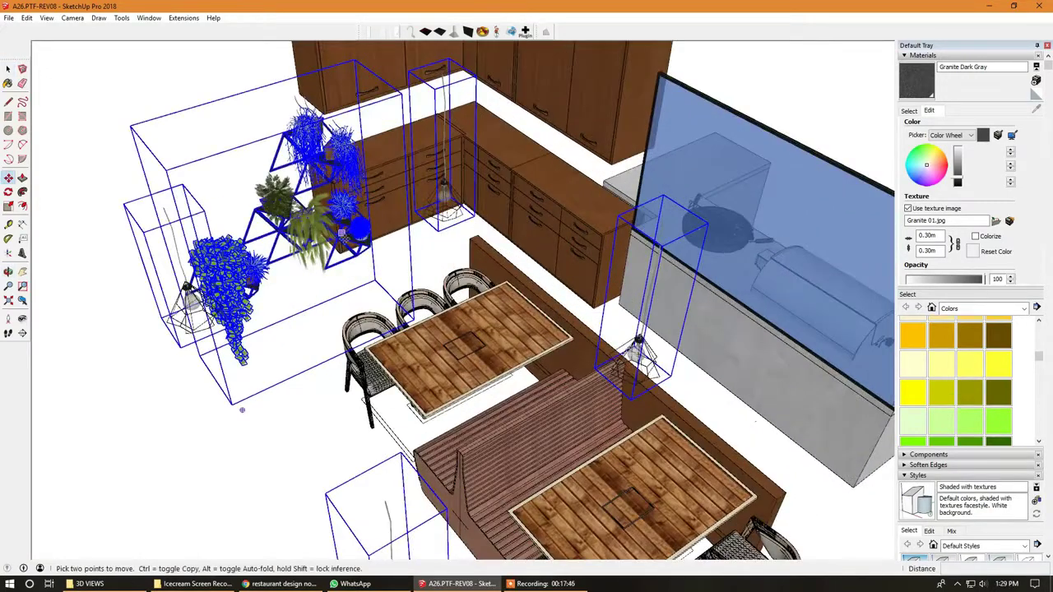
pyautogui.moveTo(641, 455)
pyautogui.mouseDown(button='middle')
pyautogui.moveTo(654, 354)
pyautogui.moveTo(309, 360)
pyautogui.moveTo(455, 140)
pyautogui.mouseUp(button='middle')
pyautogui.scroll(-3, 654, 354)
pyautogui.scroll(-5, 654, 354)
pyautogui.scroll(4, 310, 361)
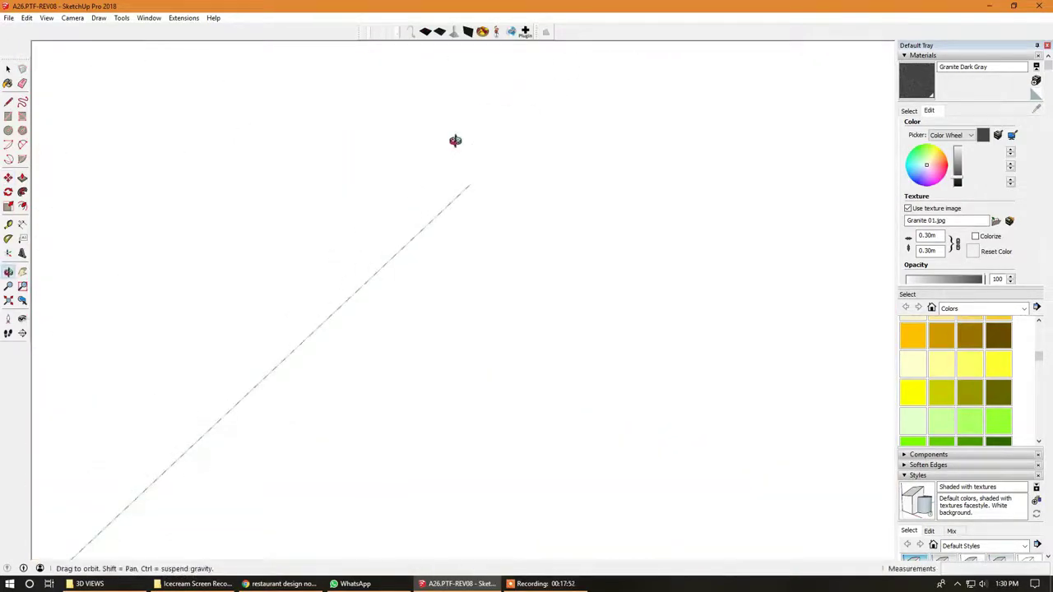
# - Carry the planter stand and pendant lamps onto the white back wall beneath the mezzanine
pyautogui.scroll(-3, 460, 209)
pyautogui.scroll(-2, 447, 230)
pyautogui.scroll(3, 418, 370)
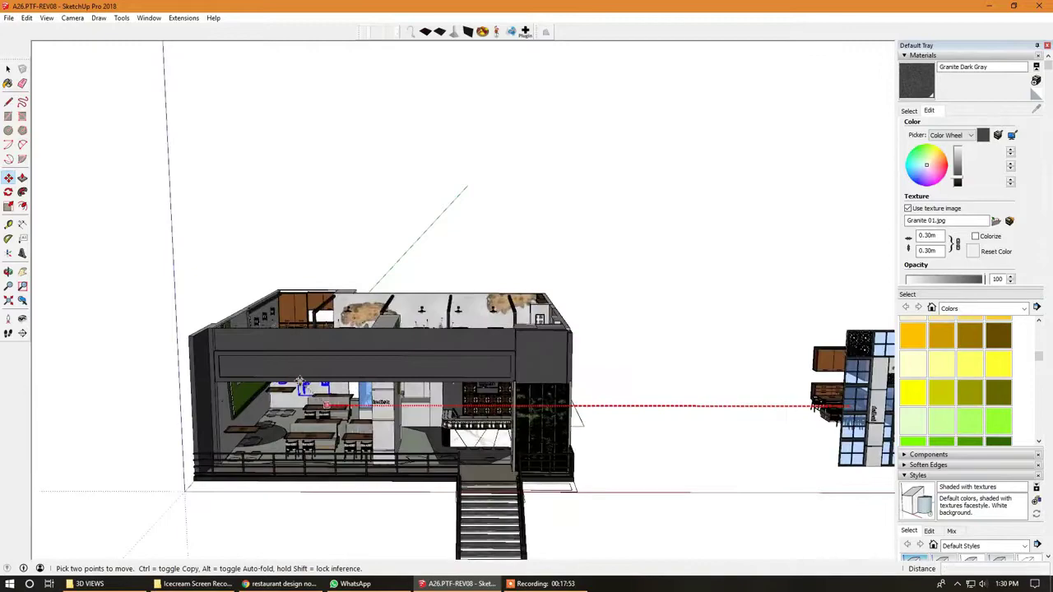
pyautogui.scroll(4, 305, 407)
pyautogui.moveTo(304, 407); pyautogui.dragTo(272, 345, button='middle')
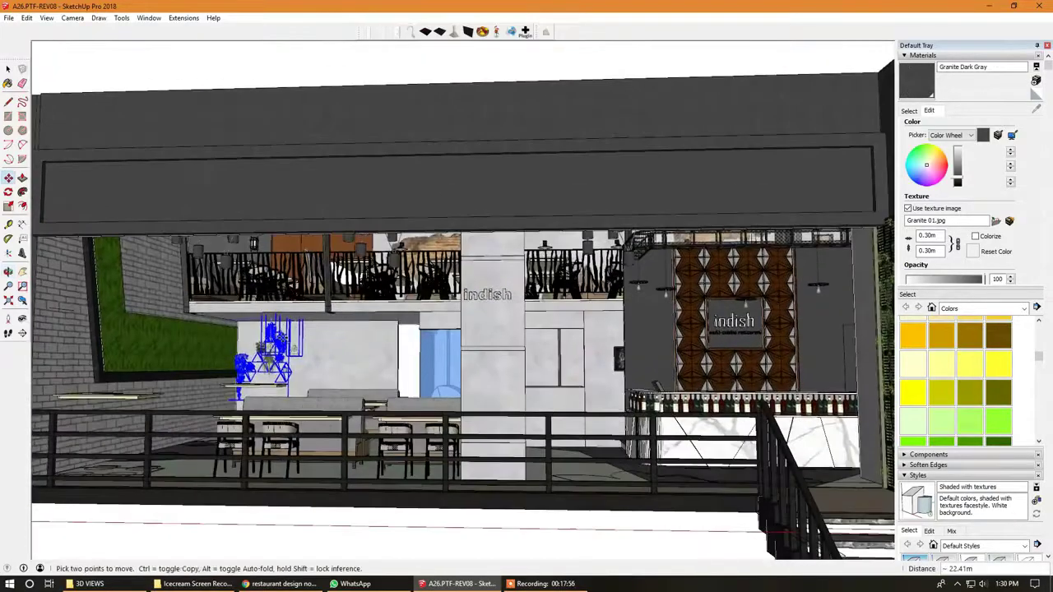
pyautogui.scroll(4, 273, 449)
pyautogui.scroll(2, 274, 449)
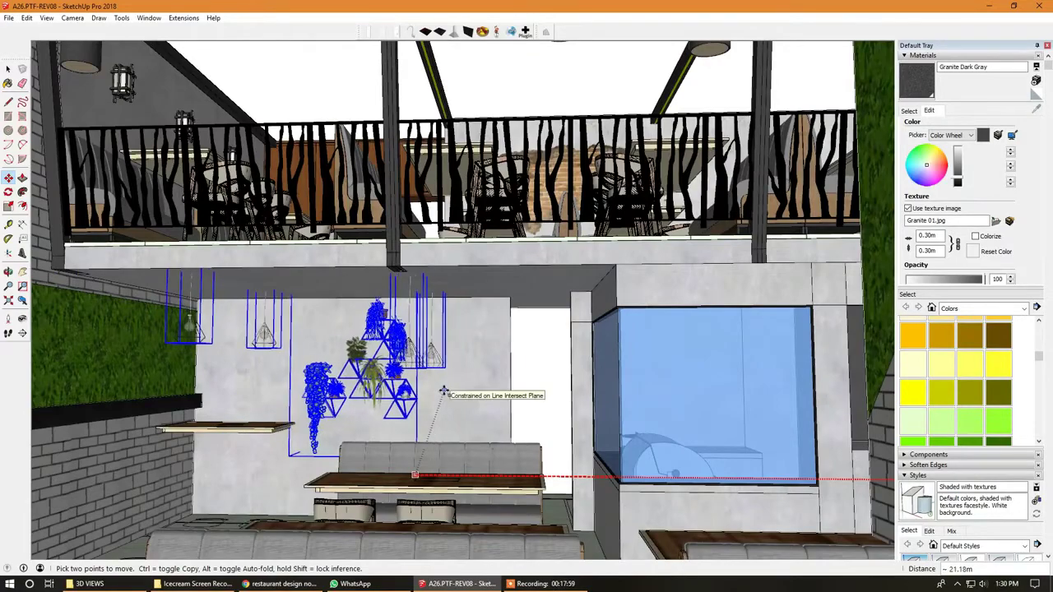
# - Orbit and zoom out to check the stand and lamps hanging above the booth table
pyautogui.moveTo(443, 375)
pyautogui.mouseDown(button='middle')
pyautogui.moveTo(374, 374)
pyautogui.moveTo(417, 479)
pyautogui.moveTo(412, 374)
pyautogui.moveTo(247, 357)
pyautogui.moveTo(305, 329)
pyautogui.moveTo(330, 373)
pyautogui.mouseUp(button='middle')
pyautogui.scroll(5, 412, 373)
pyautogui.scroll(-3, 241, 330)
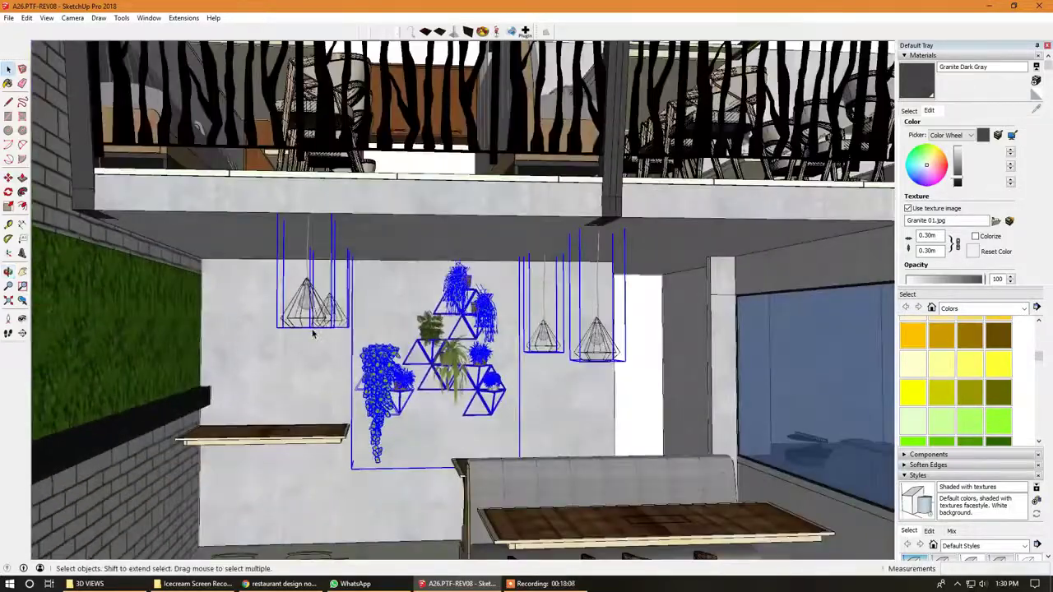
pyautogui.moveTo(314, 334); pyautogui.dragTo(262, 357, button='middle')
pyautogui.scroll(-4, 383, 313)
pyautogui.scroll(-3, 383, 313)
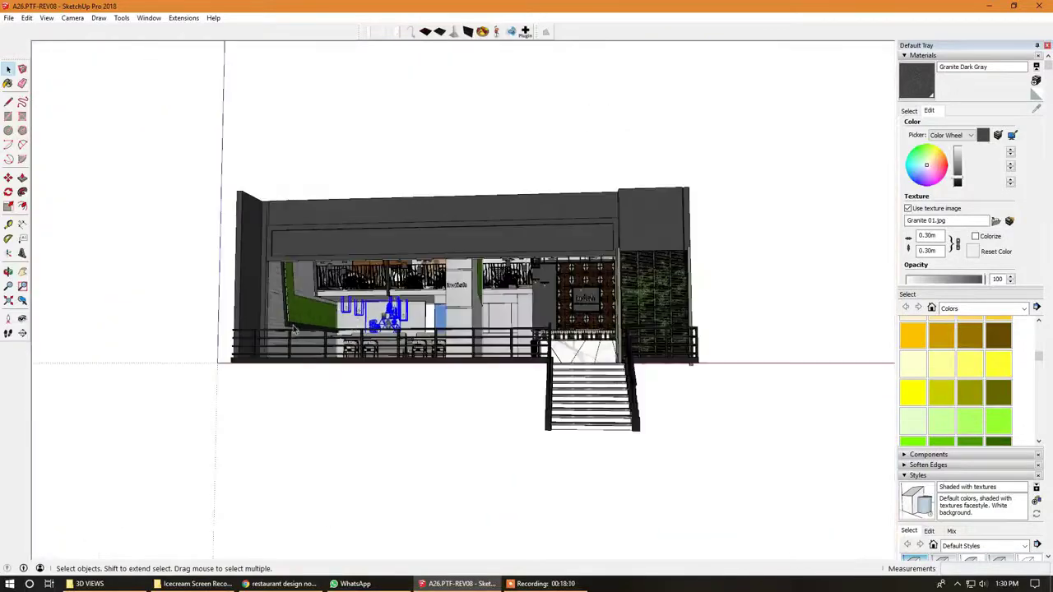
pyautogui.scroll(5, 358, 300)
pyautogui.scroll(2, 359, 300)
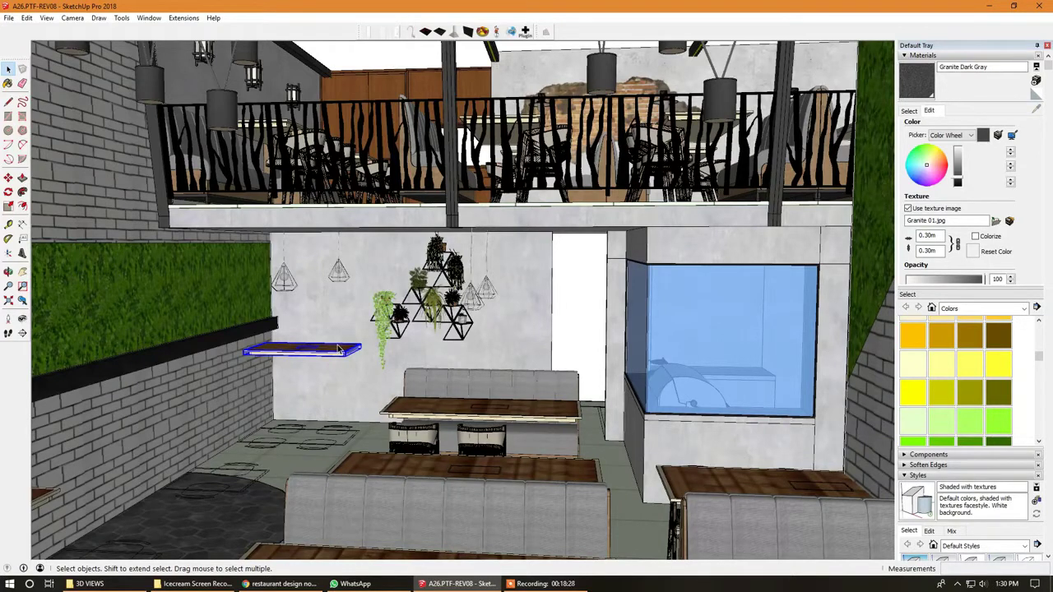
# - Zoom and orbit up to a higher view over the café to review the wall shelves
pyautogui.scroll(-5, 511, 339)
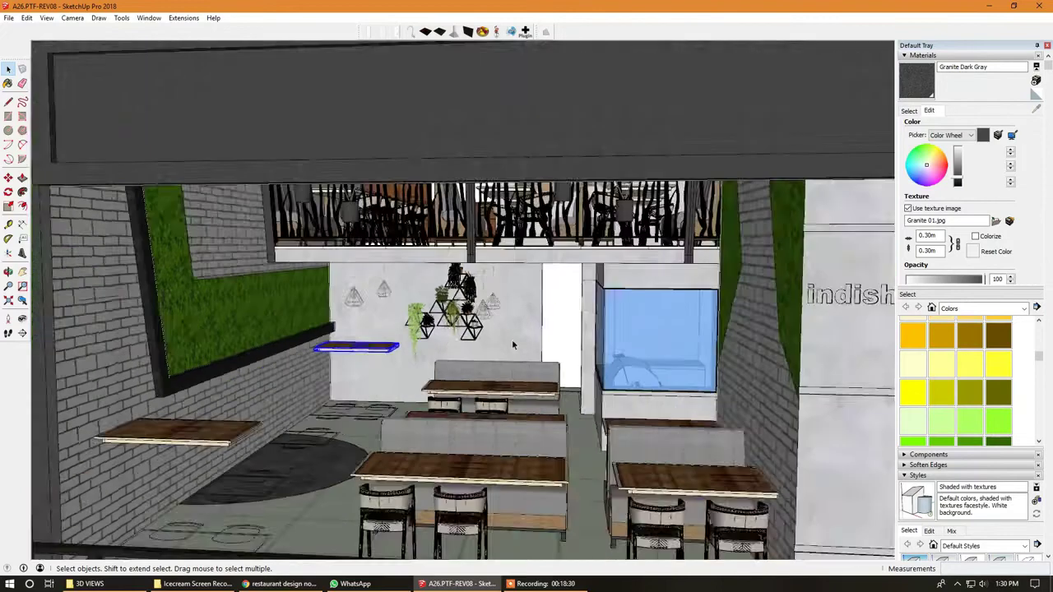
pyautogui.moveTo(511, 339); pyautogui.dragTo(495, 377, button='middle')
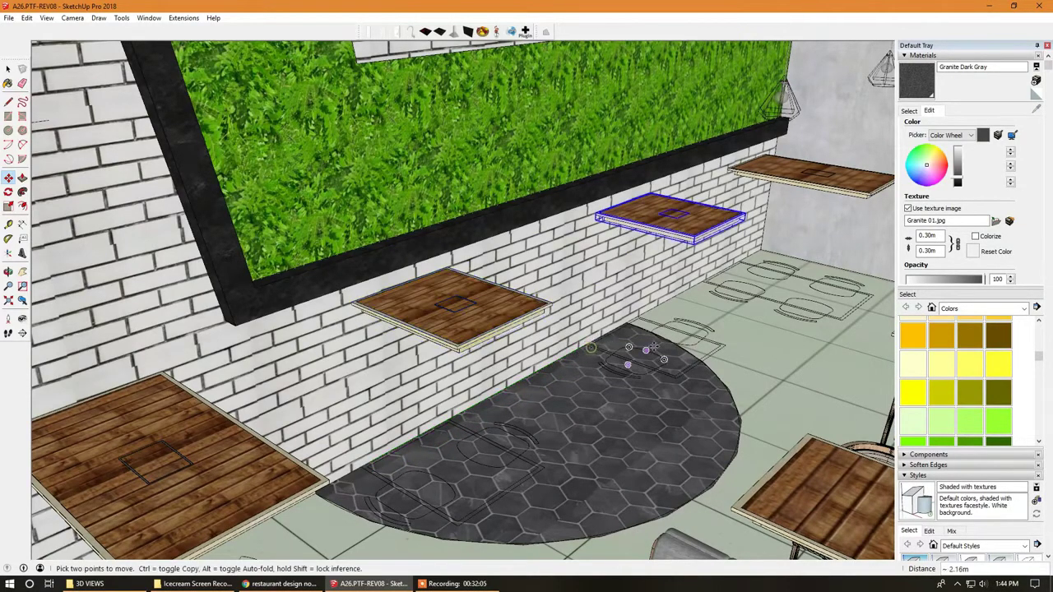
# - Move the two middle wall shelves along the brick wall to varied heights, then deselect
pyautogui.scroll(-3, 652, 347)
pyautogui.press('space')
pyautogui.scroll(5, 524, 318)
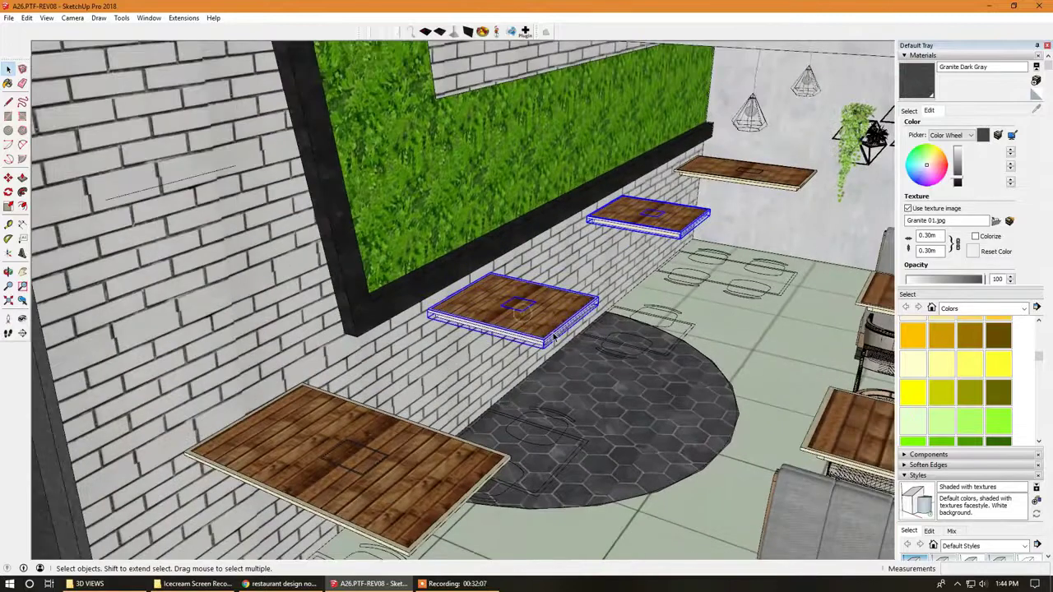
pyautogui.scroll(2, 553, 337)
pyautogui.press('m')
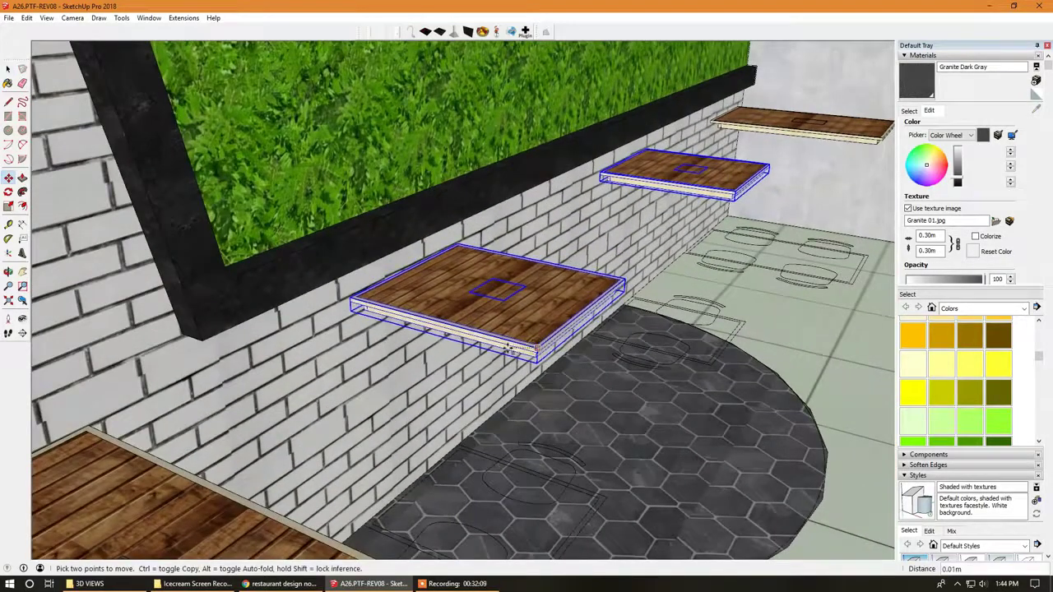
pyautogui.scroll(-3, 508, 349)
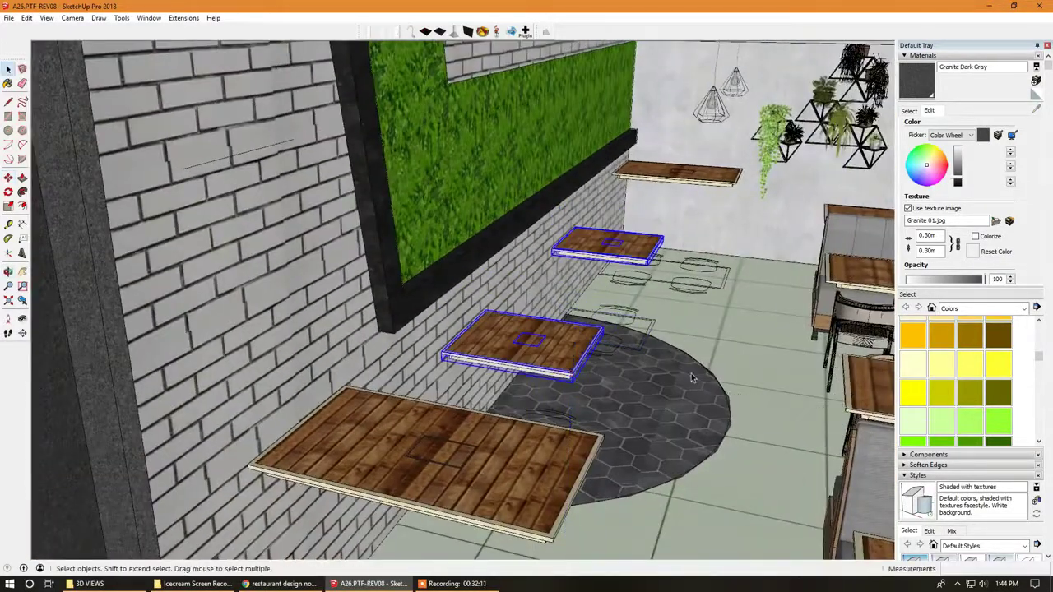
pyautogui.scroll(-3, 691, 373)
pyautogui.scroll(-2, 394, 358)
pyautogui.click(393, 358)
# - Orbit around the café interior to a more frontal view to review the stepped shelves
pyautogui.scroll(2, 494, 354)
pyautogui.scroll(3, 576, 352)
pyautogui.moveTo(576, 352); pyautogui.dragTo(454, 337, button='middle')
pyautogui.scroll(-2, 454, 338)
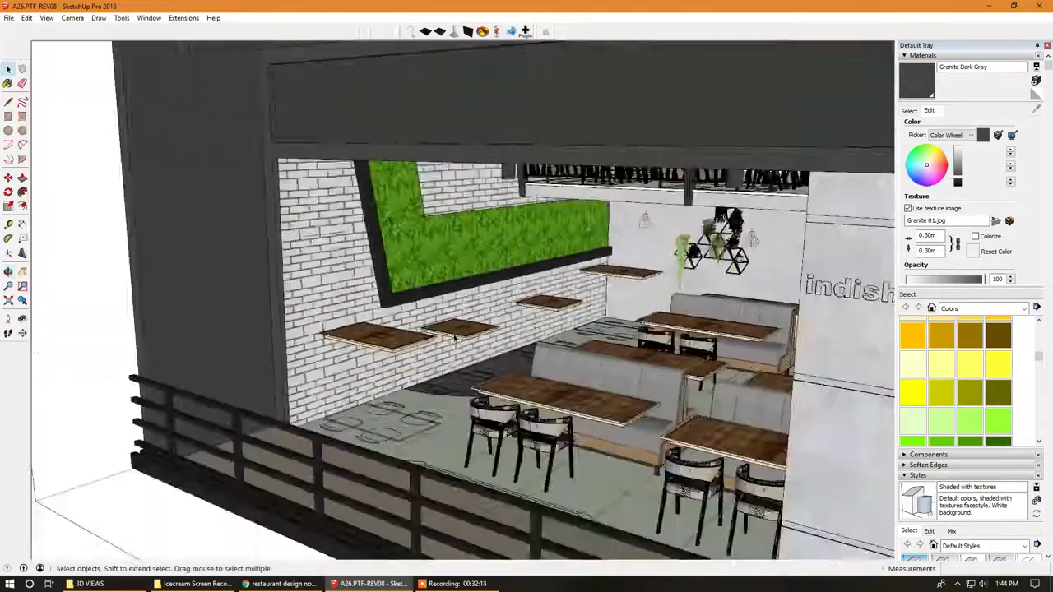
pyautogui.scroll(-4, 454, 337)
pyautogui.scroll(3, 463, 367)
pyautogui.scroll(2, 463, 367)
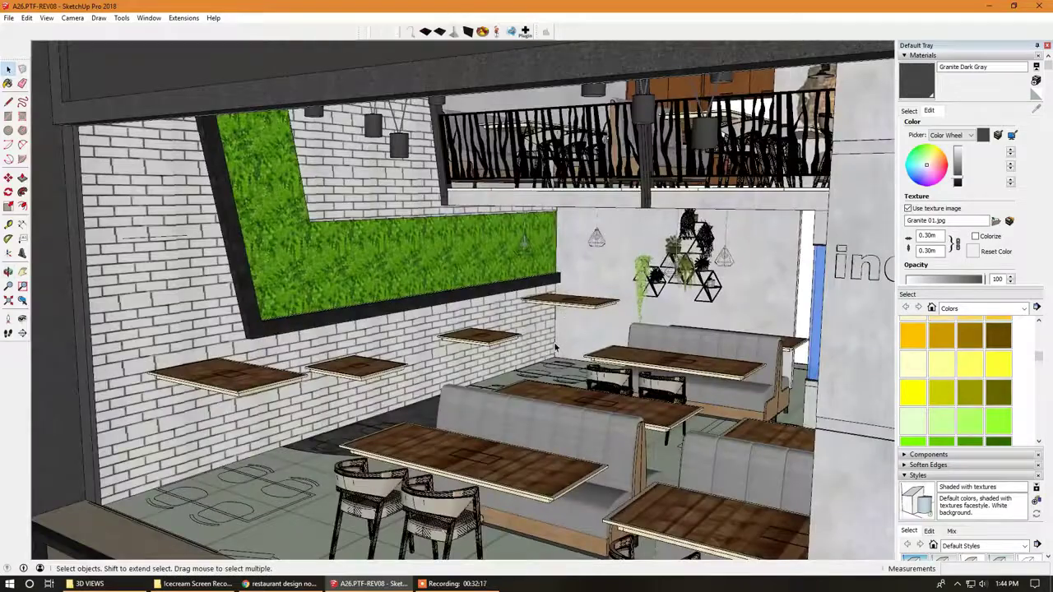
pyautogui.scroll(-3, 510, 346)
pyautogui.moveTo(510, 346)
pyautogui.mouseDown(button='middle')
pyautogui.moveTo(565, 328)
pyautogui.moveTo(559, 362)
pyautogui.moveTo(536, 340)
pyautogui.moveTo(603, 466)
pyautogui.moveTo(625, 387)
pyautogui.moveTo(691, 428)
pyautogui.moveTo(625, 313)
pyautogui.mouseUp(button='middle')
pyautogui.scroll(-3, 565, 327)
# - Zoom and orbit the view down to the marble bar counter
pyautogui.scroll(4, 536, 340)
pyautogui.scroll(-2, 536, 340)
pyautogui.scroll(-3, 535, 340)
pyautogui.scroll(3, 625, 387)
pyautogui.scroll(-2, 711, 440)
pyautogui.scroll(3, 675, 387)
pyautogui.scroll(1, 613, 282)
pyautogui.scroll(3, 613, 282)
pyautogui.scroll(2, 612, 281)
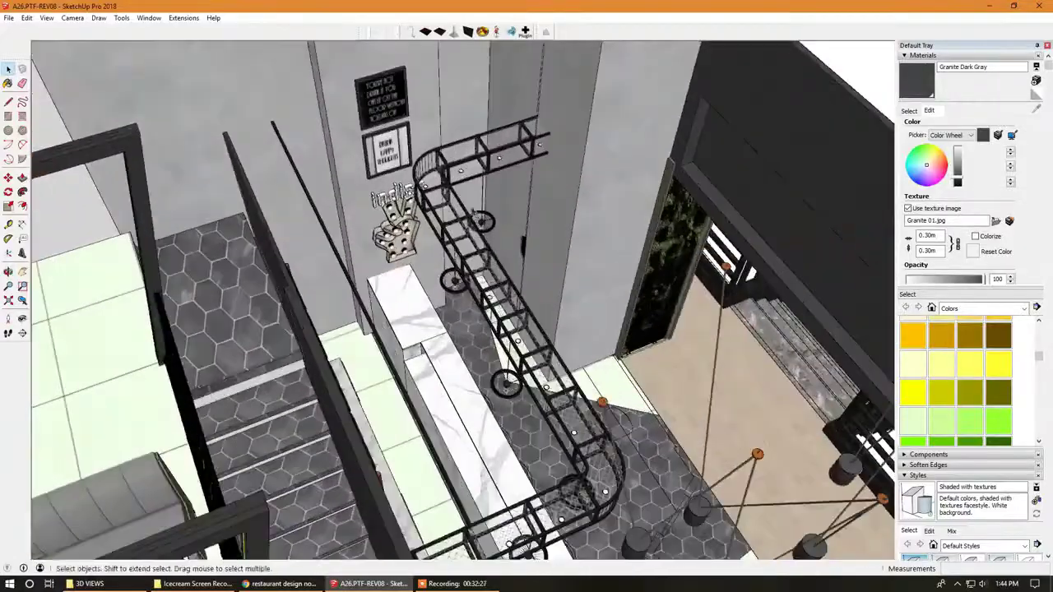
pyautogui.scroll(3, 452, 306)
pyautogui.scroll(2, 418, 301)
pyautogui.moveTo(418, 301)
pyautogui.mouseDown(button='middle')
pyautogui.moveTo(416, 169)
pyautogui.moveTo(428, 263)
pyautogui.mouseUp(button='middle')
pyautogui.scroll(-3, 447, 367)
pyautogui.scroll(-2, 449, 329)
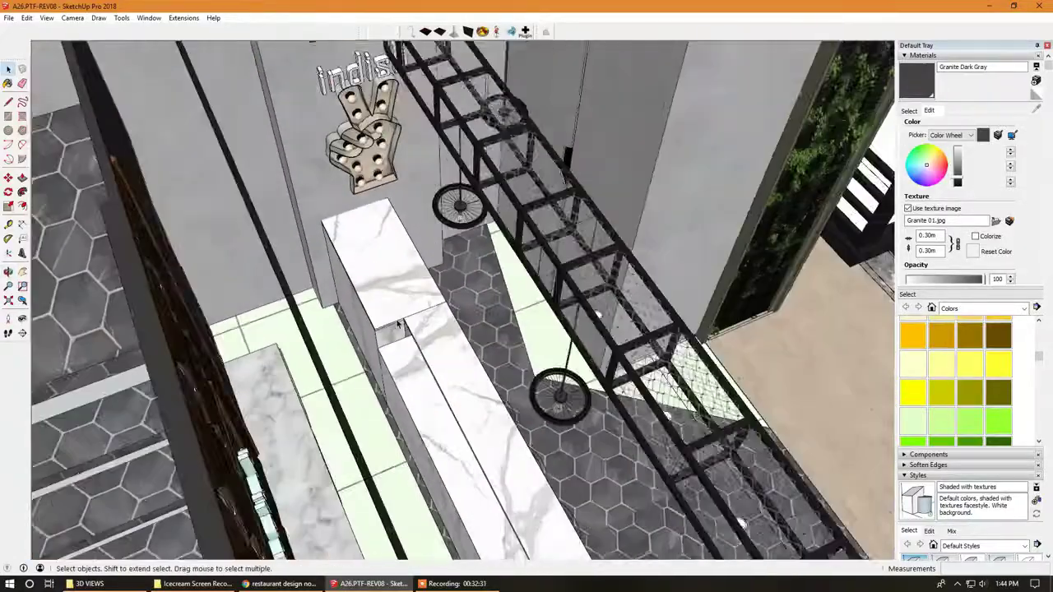
pyautogui.scroll(-3, 448, 290)
pyautogui.scroll(3, 449, 290)
pyautogui.scroll(3, 438, 334)
pyautogui.scroll(2, 439, 329)
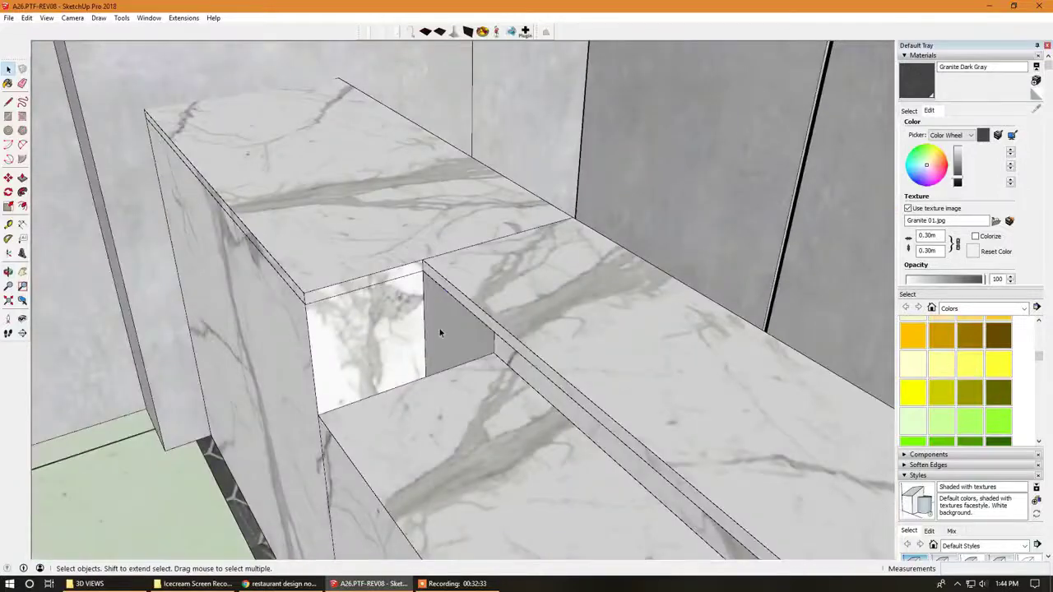
pyautogui.scroll(2, 438, 334)
# - Open the marble counter group for editing and view its grey inner face from higher up
pyautogui.doubleClick(438, 337)
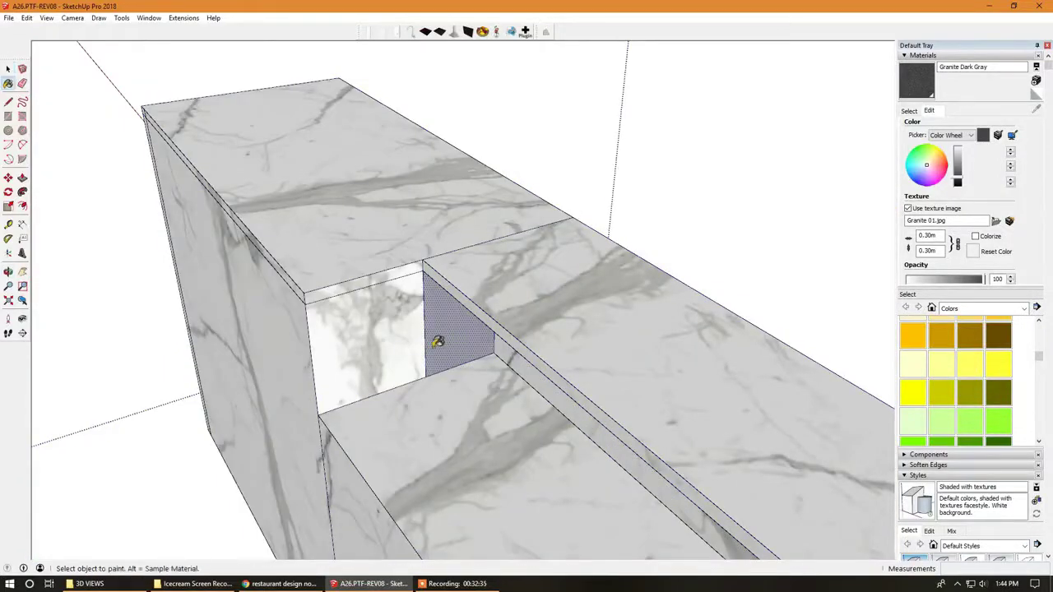
pyautogui.scroll(-3, 482, 341)
pyautogui.moveTo(489, 344)
pyautogui.mouseDown(button='middle')
pyautogui.moveTo(482, 388)
pyautogui.moveTo(368, 343)
pyautogui.moveTo(378, 362)
pyautogui.moveTo(404, 282)
pyautogui.moveTo(388, 258)
pyautogui.moveTo(376, 137)
pyautogui.moveTo(587, 203)
pyautogui.mouseUp(button='middle')
pyautogui.scroll(-3, 368, 342)
pyautogui.scroll(-3, 368, 342)
pyautogui.scroll(-3, 368, 342)
pyautogui.scroll(-3, 379, 362)
pyautogui.scroll(2, 403, 282)
pyautogui.scroll(2, 586, 203)
pyautogui.scroll(2, 587, 204)
pyautogui.scroll(2, 586, 204)
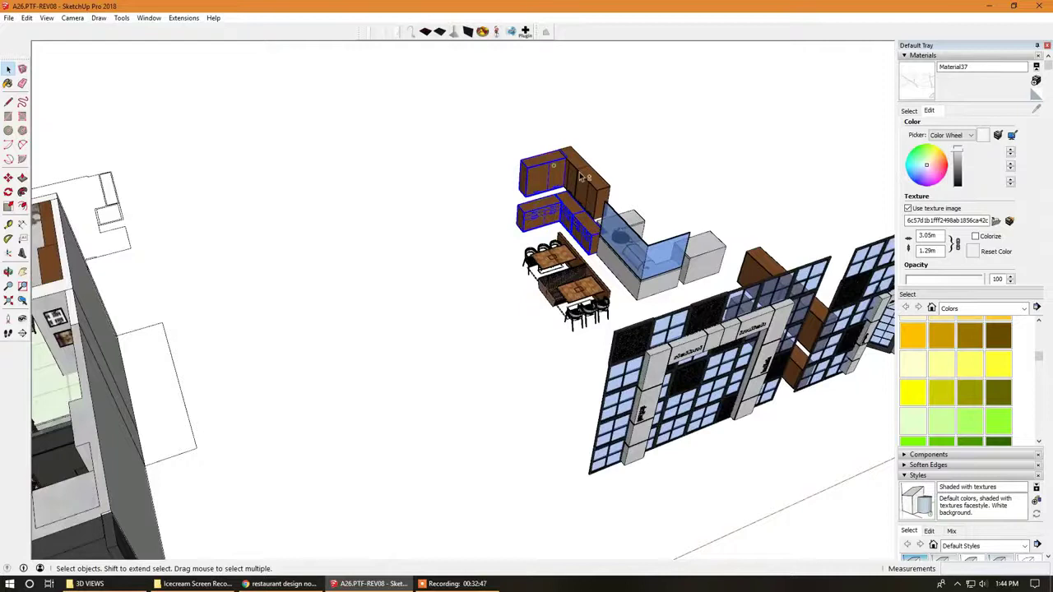
# - Start moving the selected kitchen cabinets, picking them up by their bottom corner
pyautogui.scroll(3, 578, 192)
pyautogui.scroll(2, 495, 263)
pyautogui.press('m')
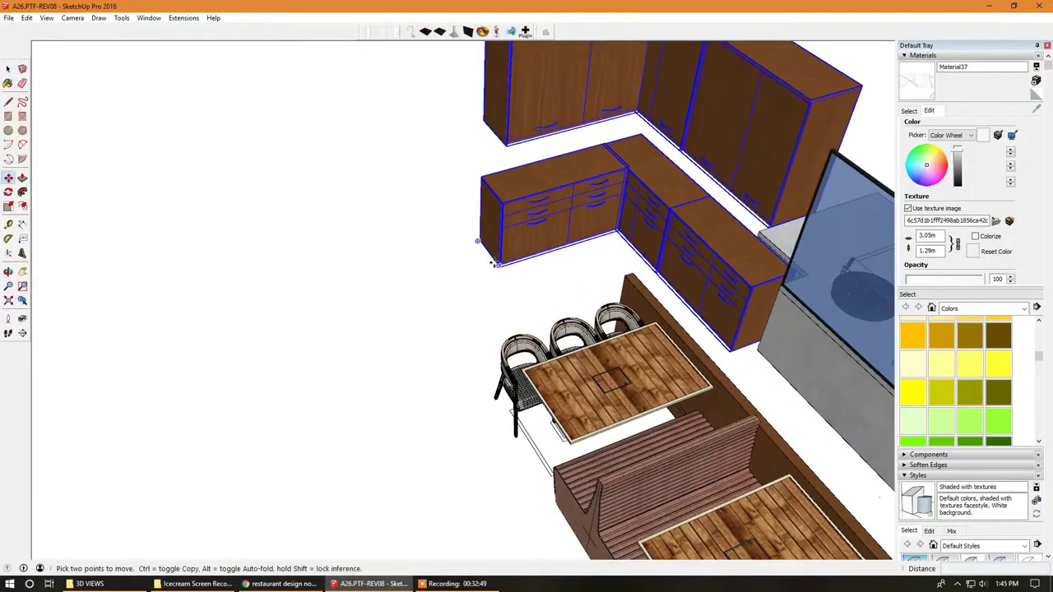
pyautogui.click(497, 265)
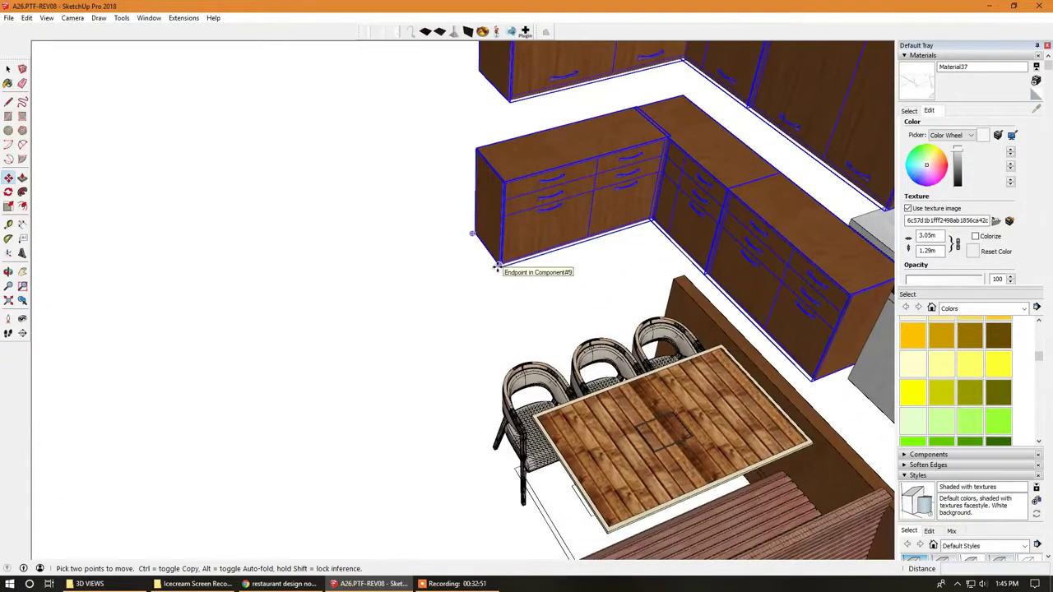
pyautogui.scroll(-3, 562, 241)
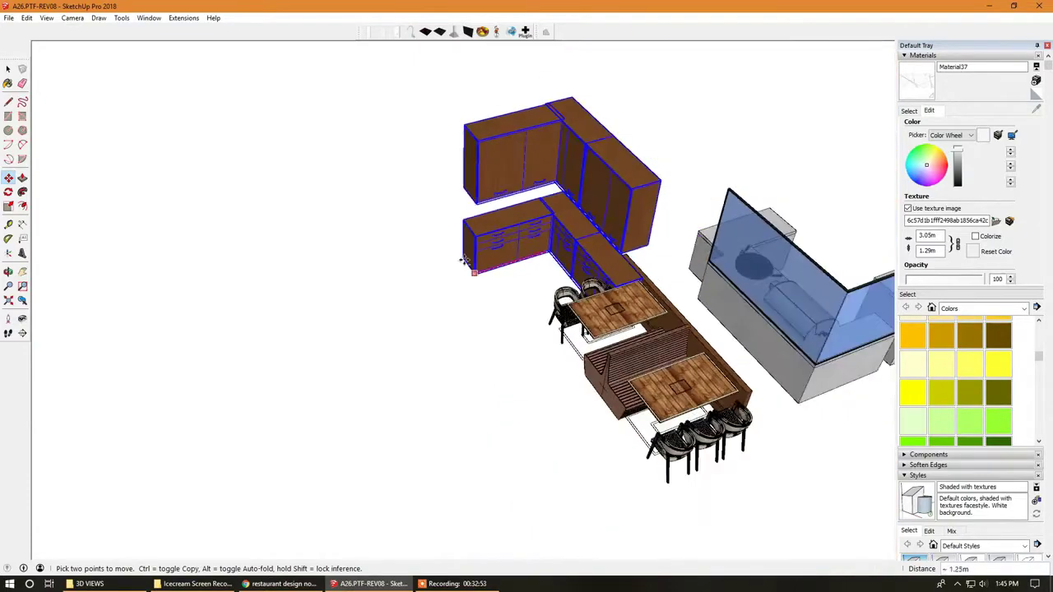
pyautogui.scroll(-2, 568, 246)
pyautogui.scroll(-2, 580, 263)
pyautogui.scroll(-2, 594, 283)
# - Carry the cabinets into the kitchen, orbiting to line up with the drawer cabinet corner
pyautogui.moveTo(594, 283)
pyautogui.mouseDown(button='middle')
pyautogui.moveTo(494, 272)
pyautogui.moveTo(272, 345)
pyautogui.moveTo(458, 301)
pyautogui.moveTo(371, 359)
pyautogui.moveTo(337, 357)
pyautogui.moveTo(353, 357)
pyautogui.moveTo(279, 411)
pyautogui.mouseUp(button='middle')
pyautogui.scroll(3, 272, 346)
pyautogui.scroll(4, 277, 326)
pyautogui.scroll(3, 276, 326)
pyautogui.scroll(3, 268, 426)
pyautogui.moveTo(297, 467)
pyautogui.mouseDown(button='middle')
pyautogui.moveTo(263, 527)
pyautogui.moveTo(247, 518)
pyautogui.mouseUp(button='middle')
pyautogui.scroll(5, 221, 486)
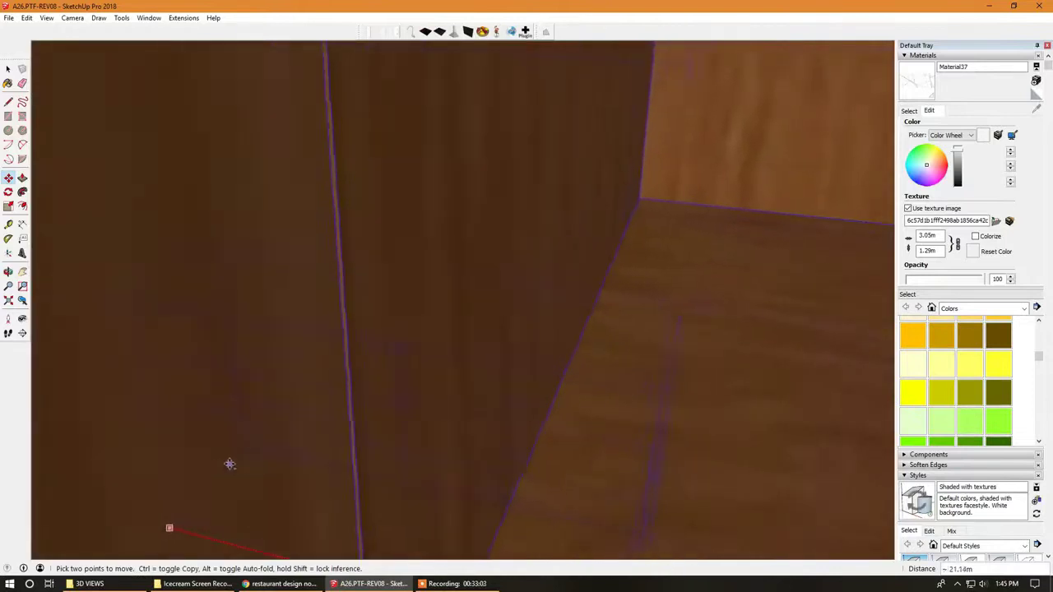
pyautogui.scroll(-5, 229, 464)
pyautogui.scroll(5, 247, 454)
pyautogui.moveTo(246, 453); pyautogui.dragTo(216, 441, button='middle')
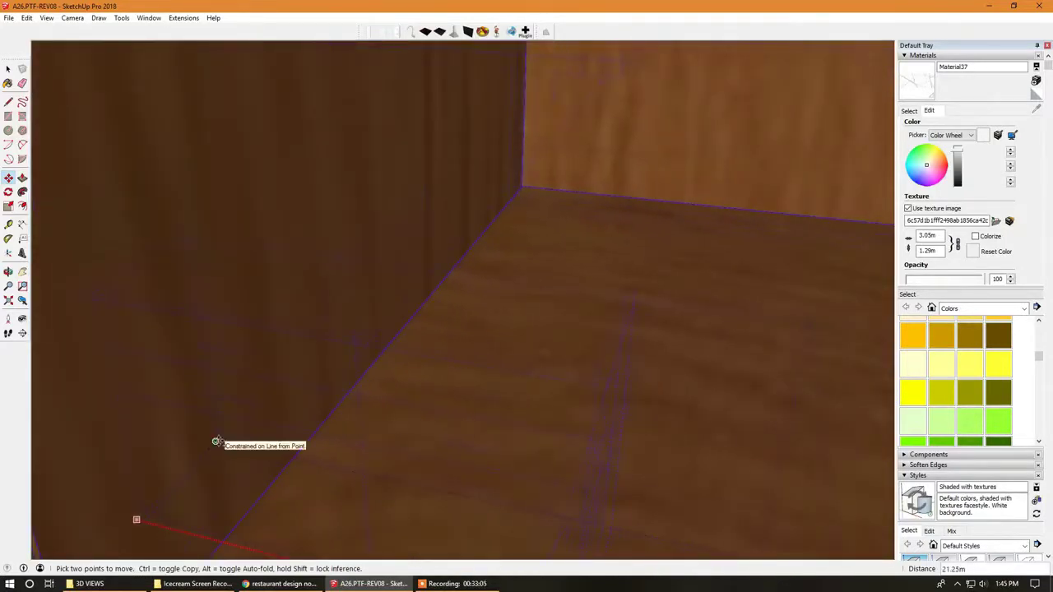
pyautogui.moveTo(341, 423); pyautogui.dragTo(462, 404, button='middle')
pyautogui.moveTo(592, 360)
pyautogui.mouseDown(button='middle')
pyautogui.moveTo(421, 334)
pyautogui.moveTo(439, 335)
pyautogui.mouseUp(button='middle')
pyautogui.scroll(-3, 348, 306)
pyautogui.scroll(-3, 348, 272)
pyautogui.scroll(-3, 405, 275)
pyautogui.scroll(-3, 414, 293)
pyautogui.scroll(-3, 414, 294)
pyautogui.scroll(-3, 386, 332)
pyautogui.scroll(-3, 366, 326)
pyautogui.scroll(-2, 364, 312)
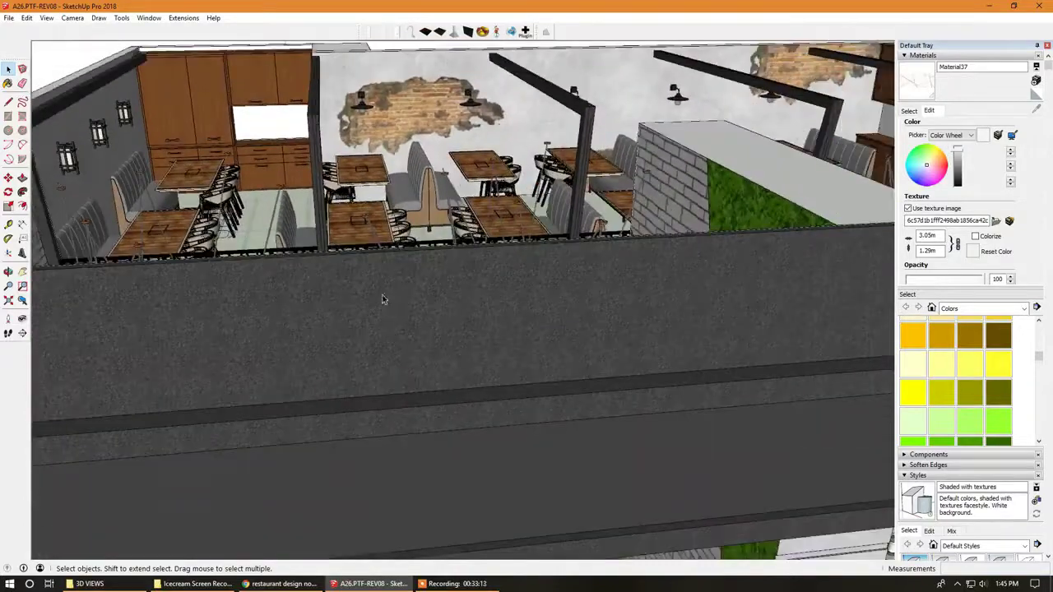
pyautogui.scroll(-3, 374, 297)
pyautogui.scroll(-3, 345, 298)
pyautogui.scroll(-3, 341, 301)
pyautogui.scroll(3, 472, 320)
pyautogui.moveTo(340, 301)
pyautogui.mouseDown(button='middle')
pyautogui.moveTo(472, 321)
pyautogui.moveTo(404, 325)
pyautogui.mouseUp(button='middle')
pyautogui.scroll(2, 517, 228)
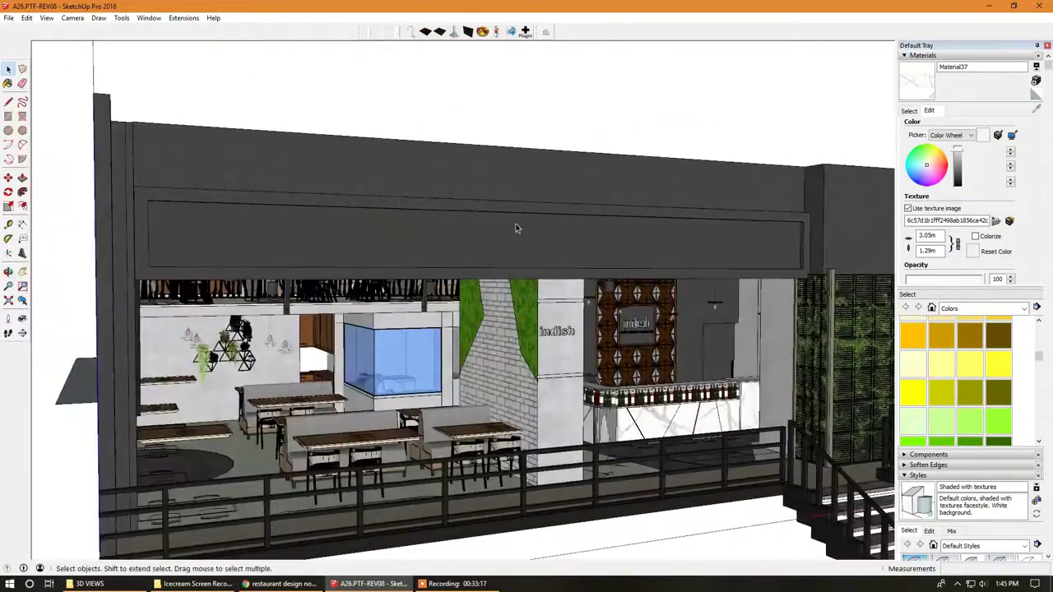
pyautogui.scroll(3, 516, 228)
pyautogui.moveTo(517, 228); pyautogui.dragTo(477, 247, button='middle')
pyautogui.scroll(-5, 493, 239)
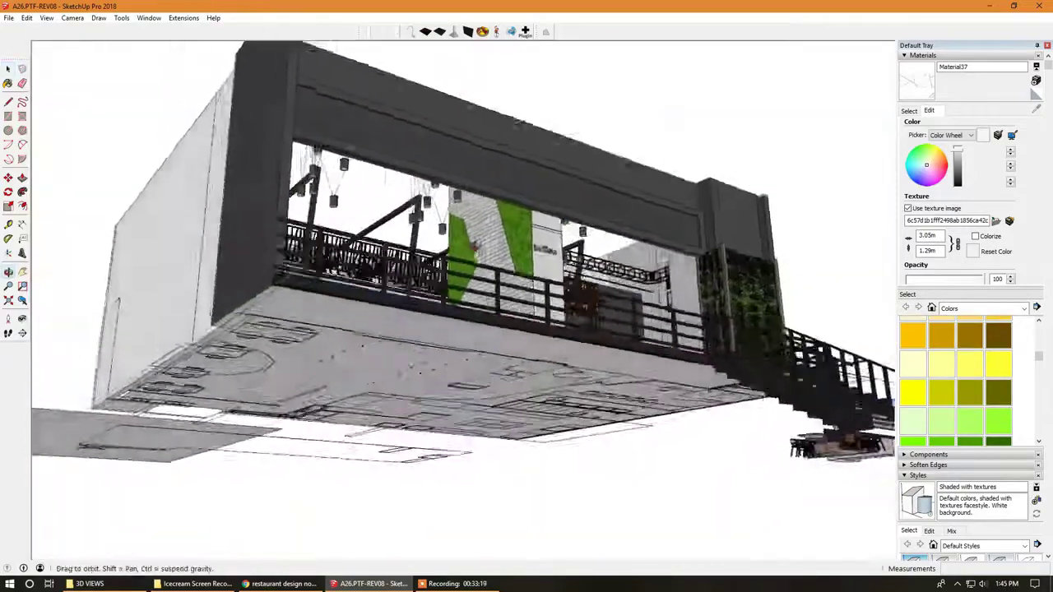